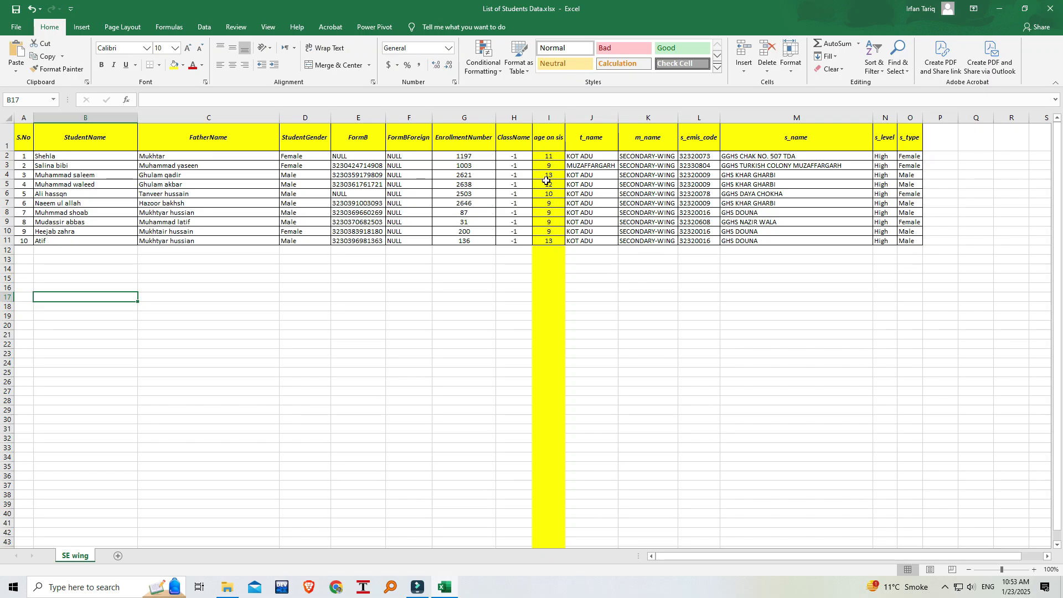
Save the student workbook to the Desktop as List of Students Data.xlsx, replacing the existing file, and close it.
left_click(752, 155)
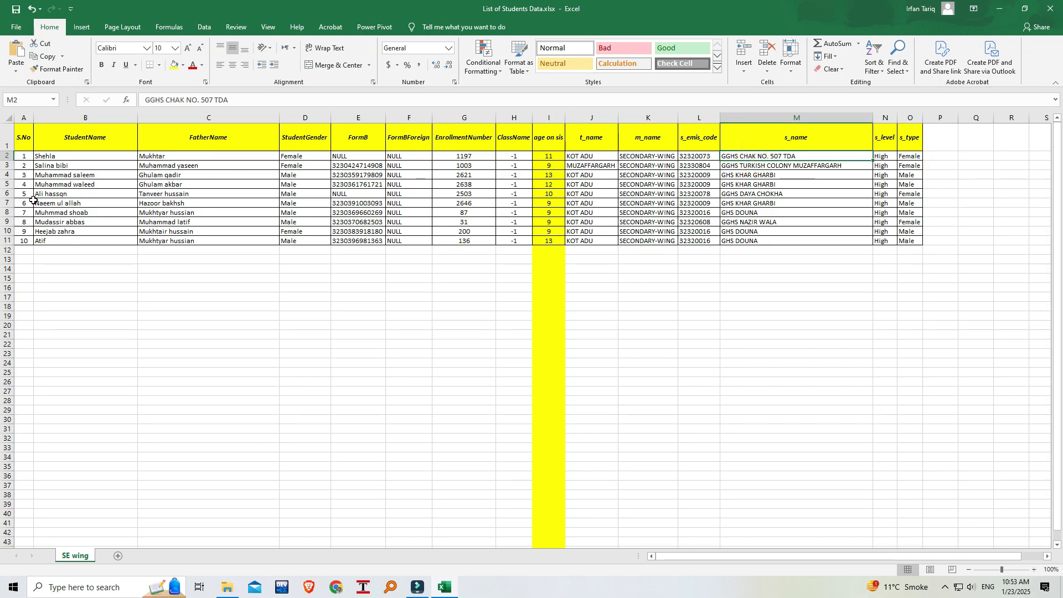
left_click(15, 27)
left_click(41, 179)
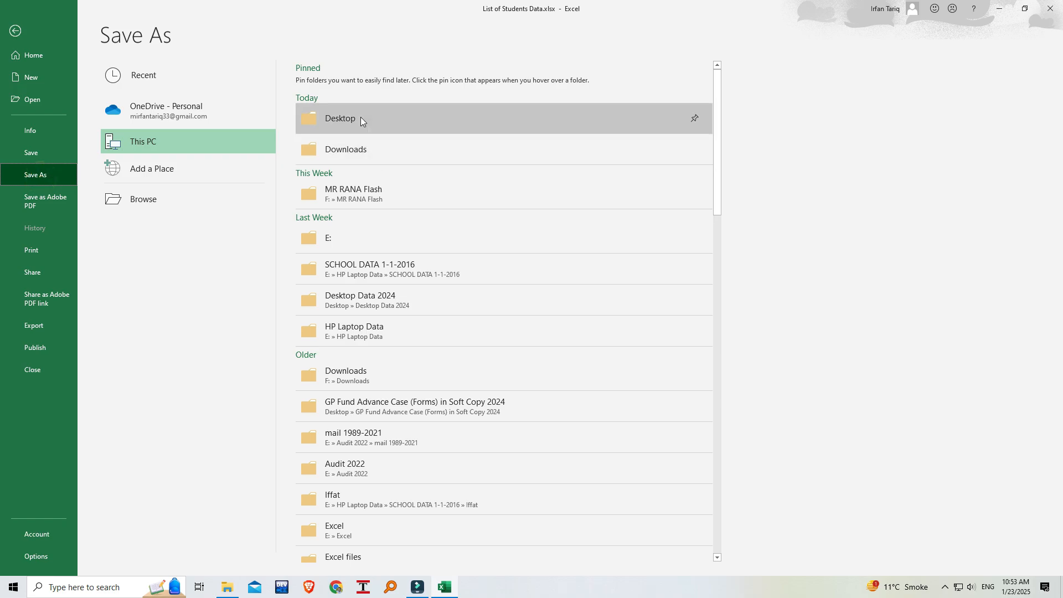
left_click(357, 118)
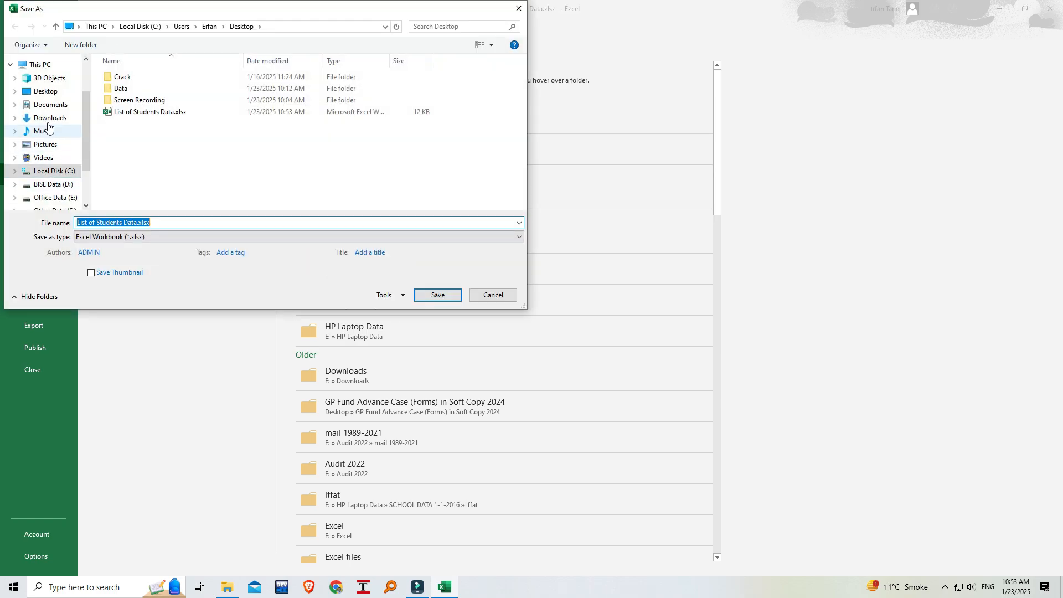
left_click(48, 92)
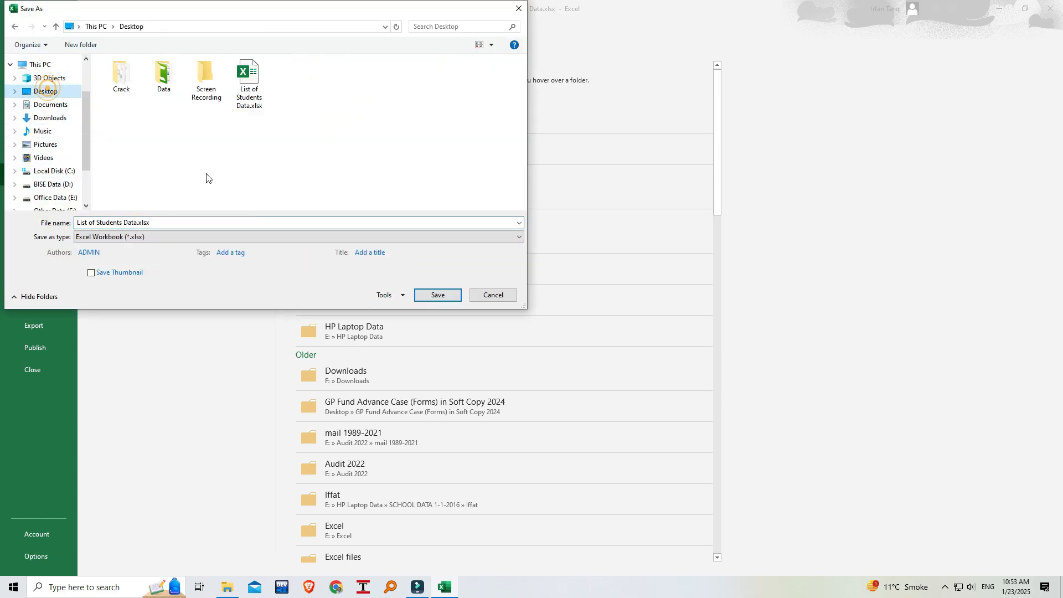
left_click(438, 296)
left_click(555, 295)
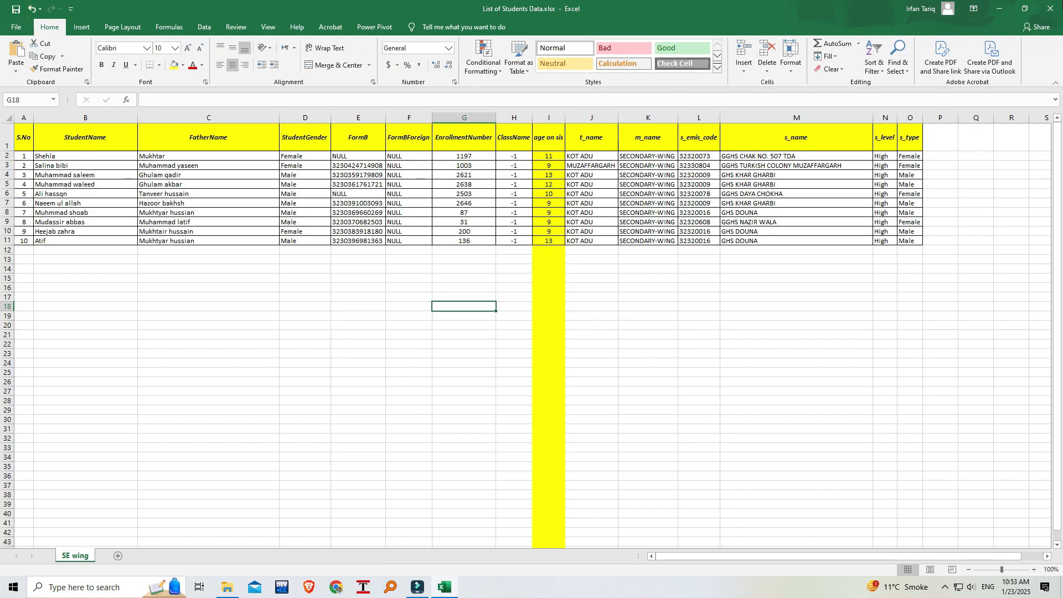
left_click(1054, 13)
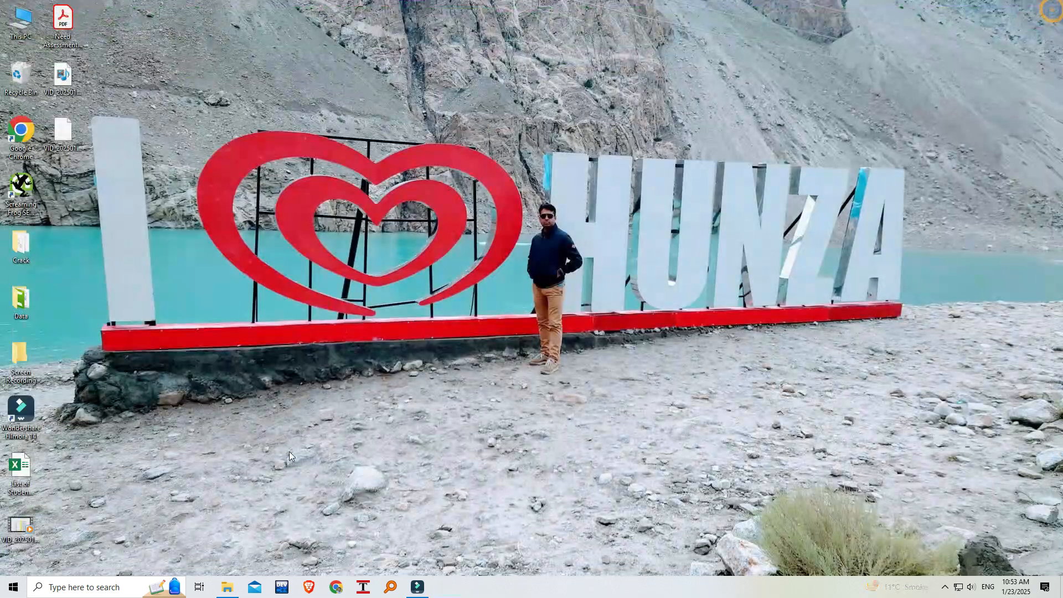
Switch to Word by searching for it in Windows and create a blank document.
left_click(77, 587)
type("WORD")
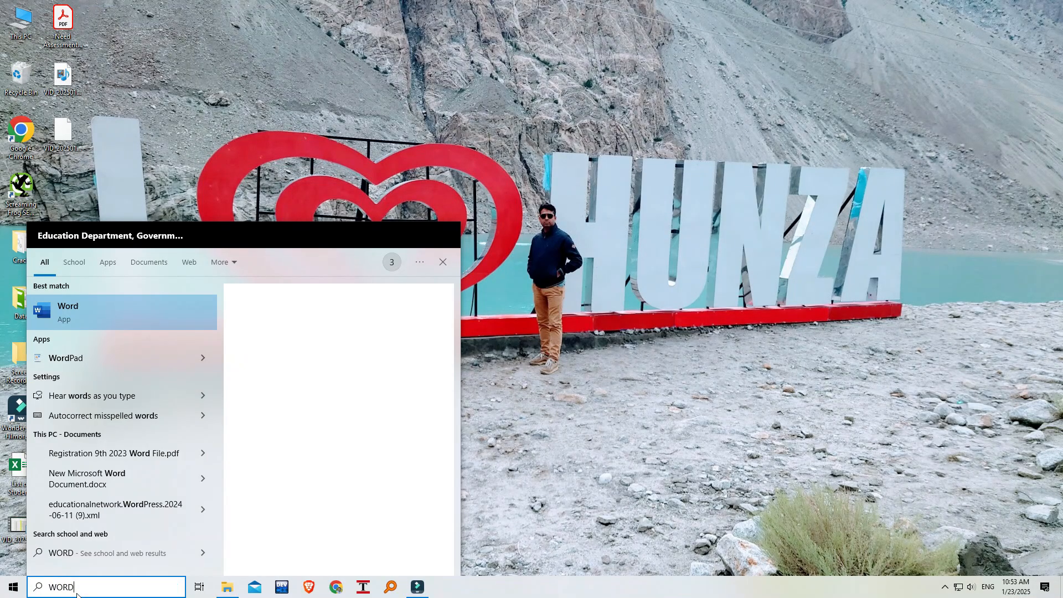
key("Return")
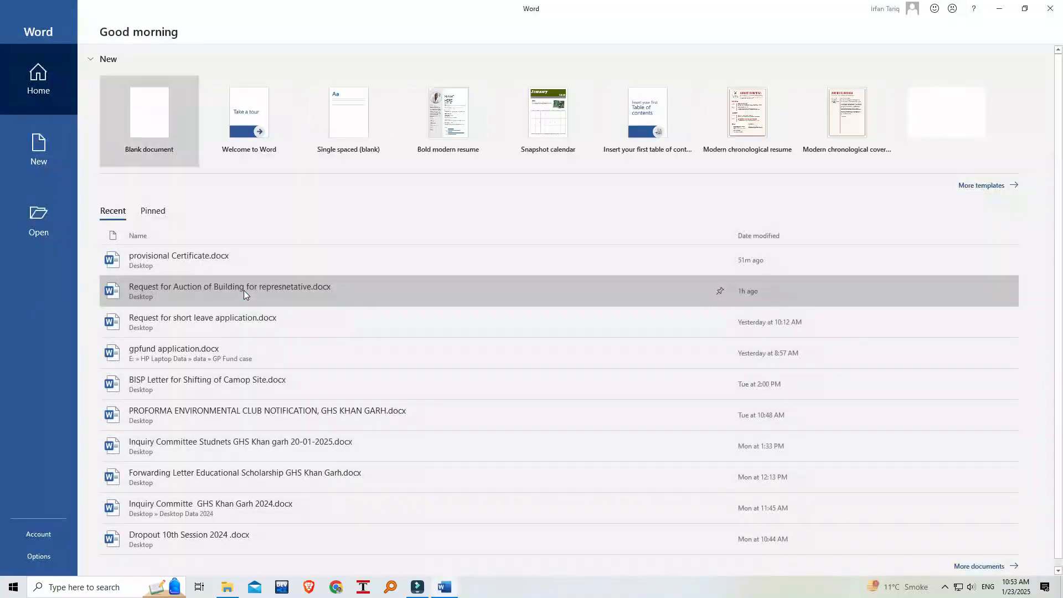
left_click(138, 119)
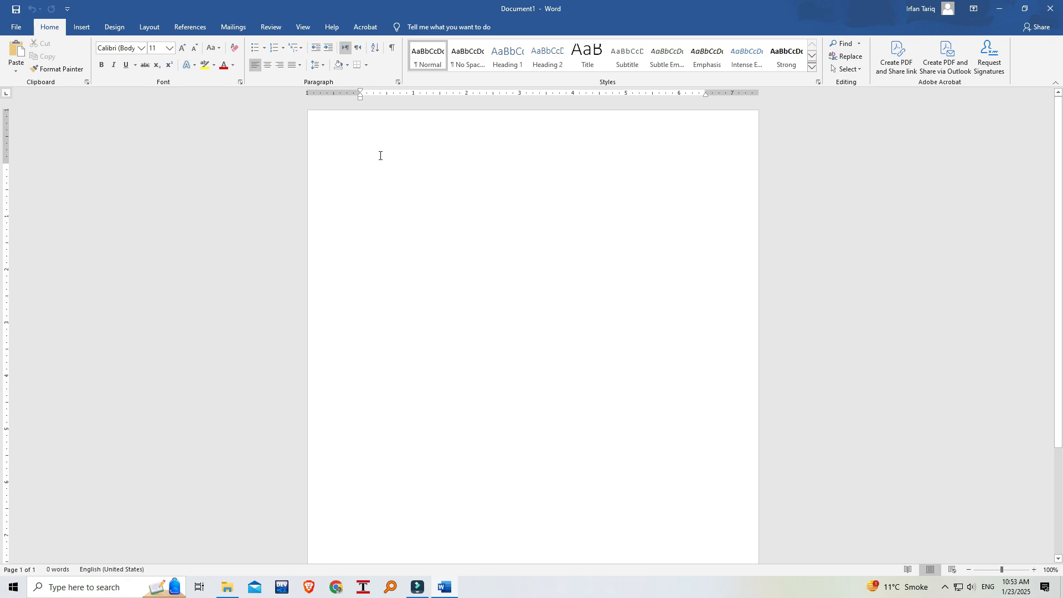
Insert a table with two columns and five rows at the start of the document.
left_click(362, 169)
left_click(353, 162)
left_click(364, 168)
left_click(81, 31)
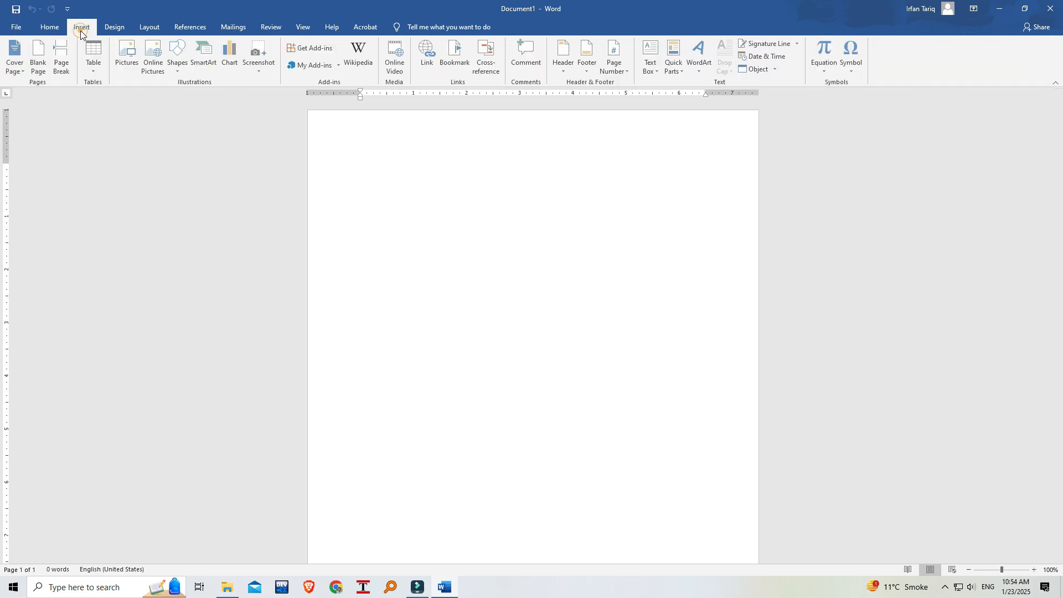
left_click(103, 70)
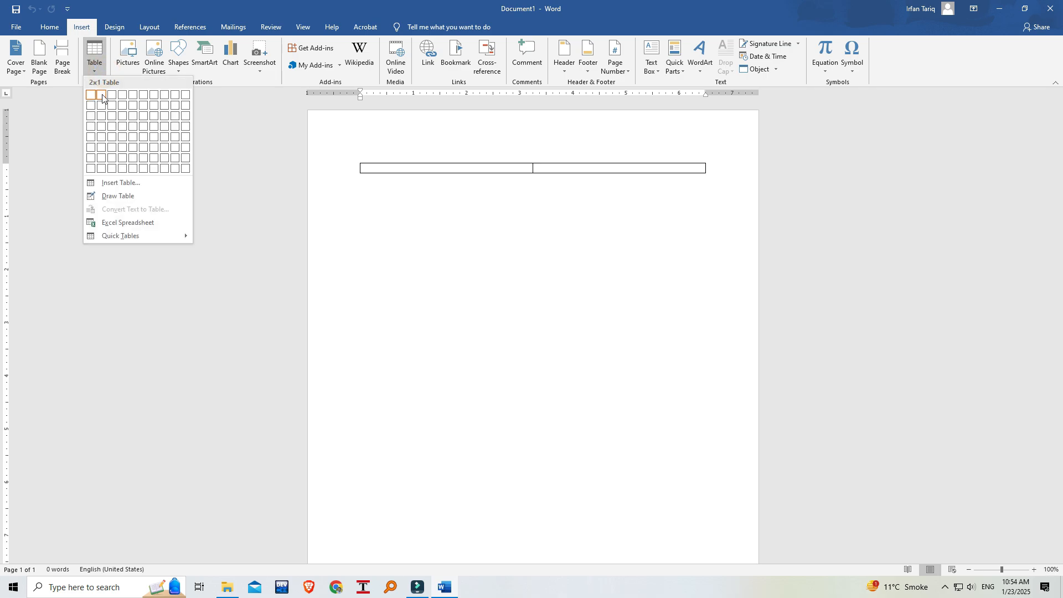
left_click(101, 138)
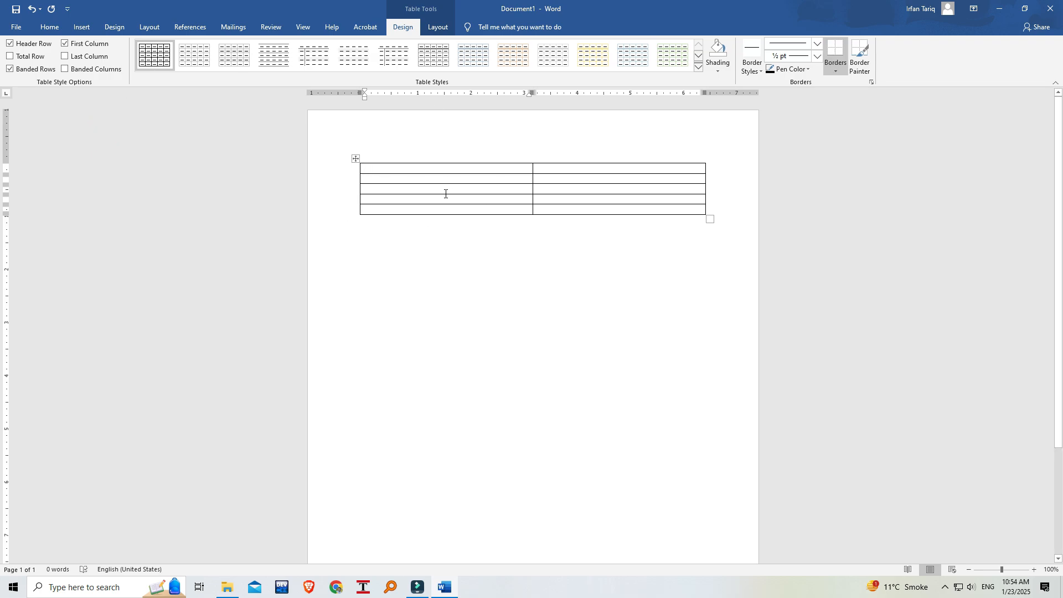
Set the cell height to 2" and the cell width to 3.7" for the whole table.
left_click(435, 28)
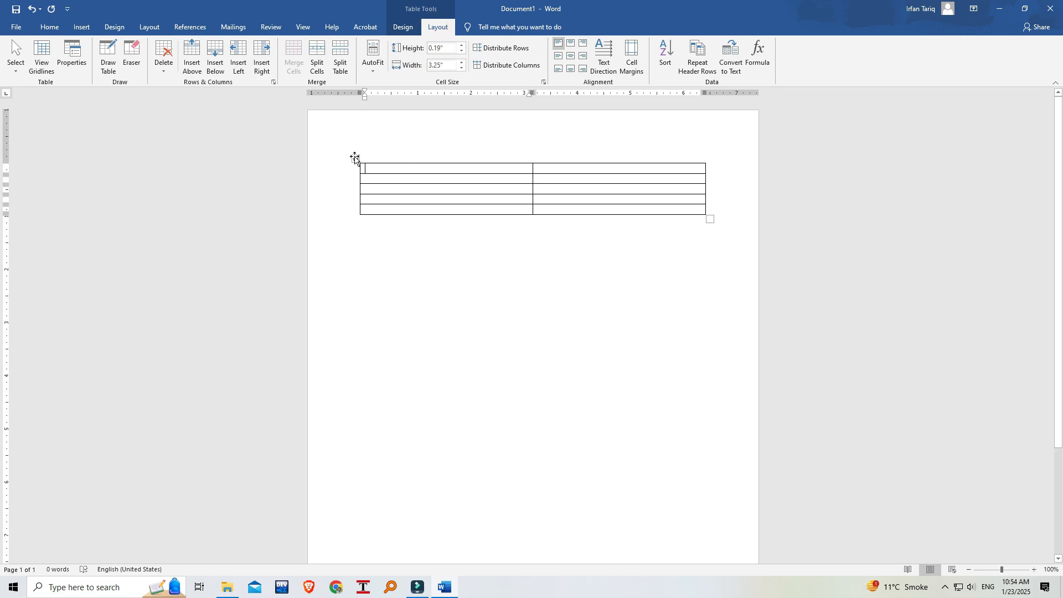
left_click(355, 159)
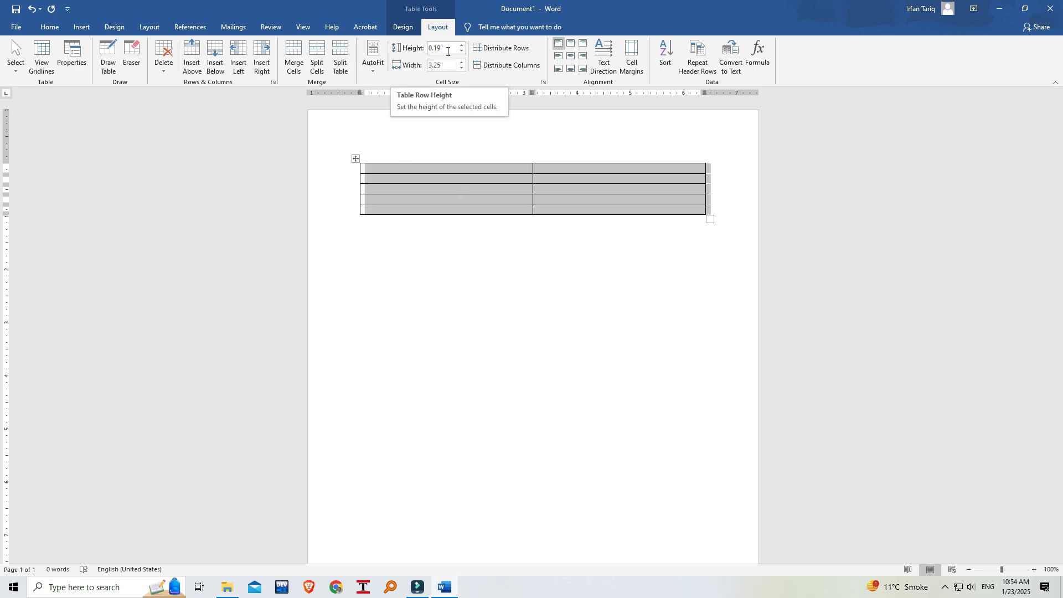
left_click(388, 168)
key("ctrl+a")
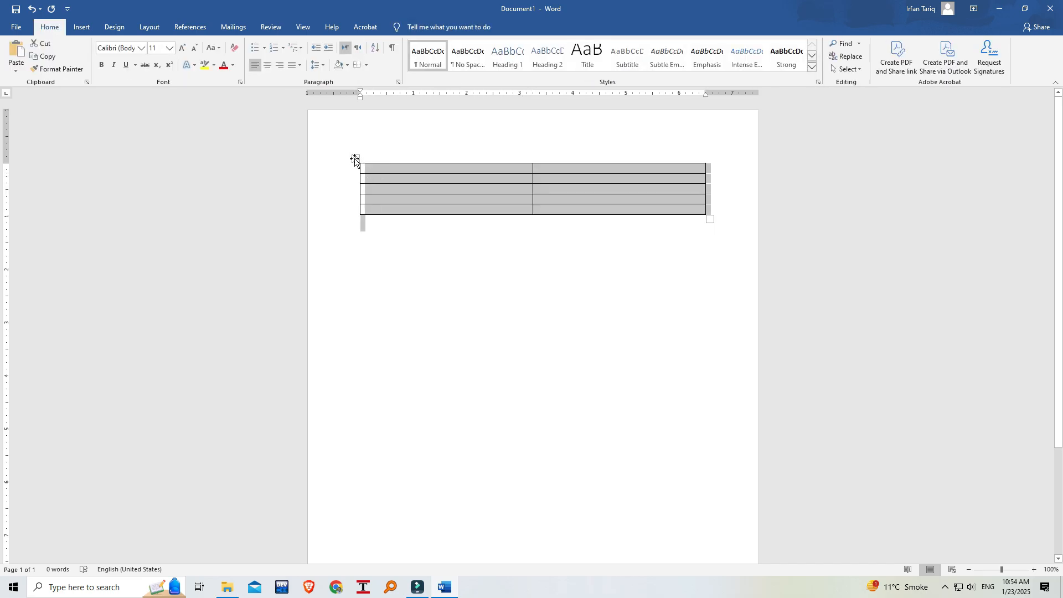
left_click(381, 167)
left_click_drag(366, 167, 622, 209)
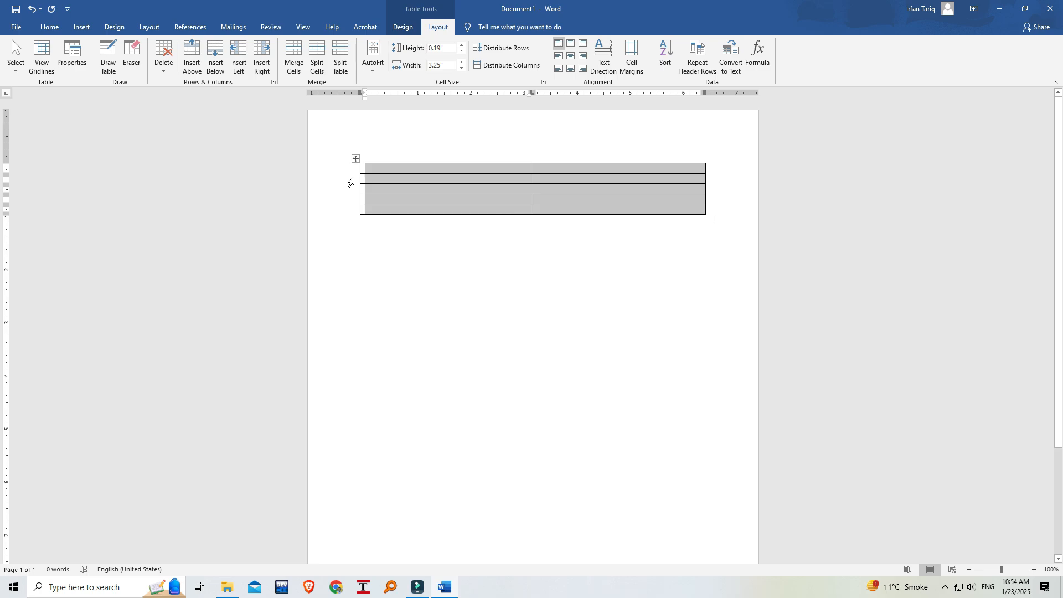
left_click(357, 160)
left_click(432, 48)
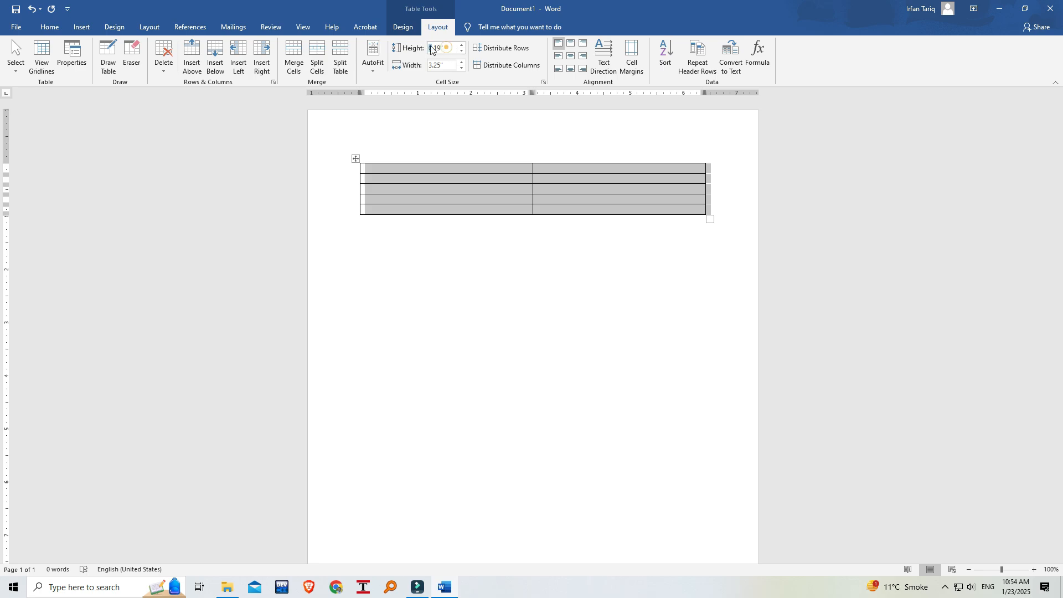
type("2")
left_click(449, 64)
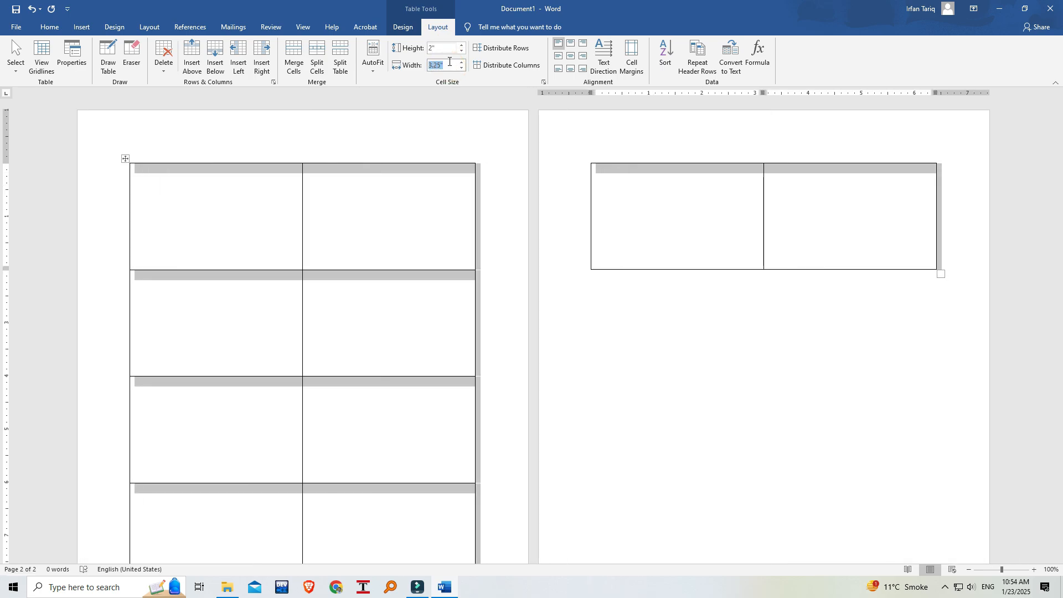
type("3.7")
key("Return")
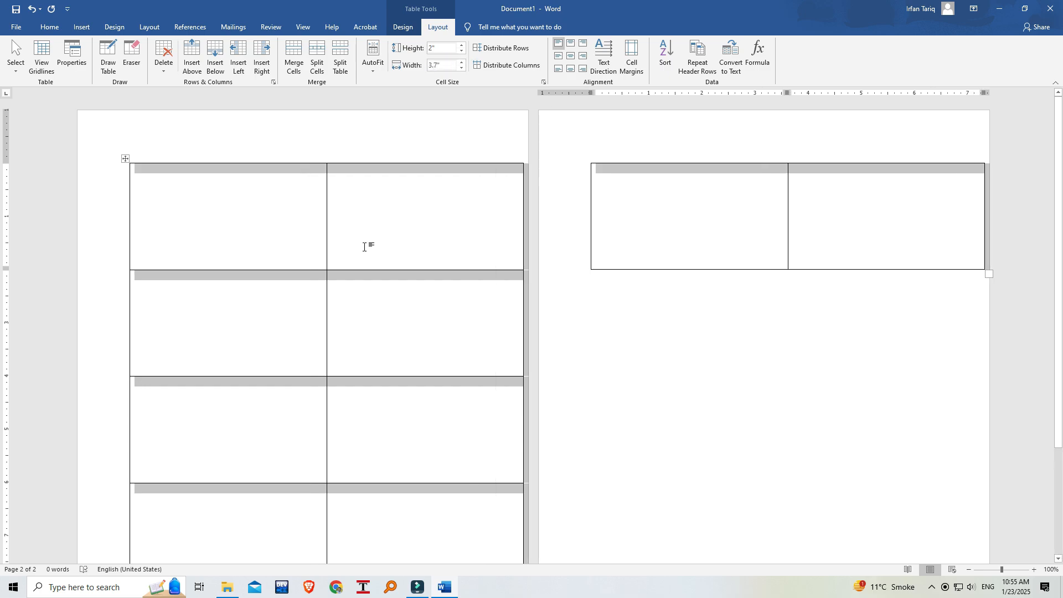
Try to move the whole table up and toward the page's left edge, and undo the move.
left_click(169, 125)
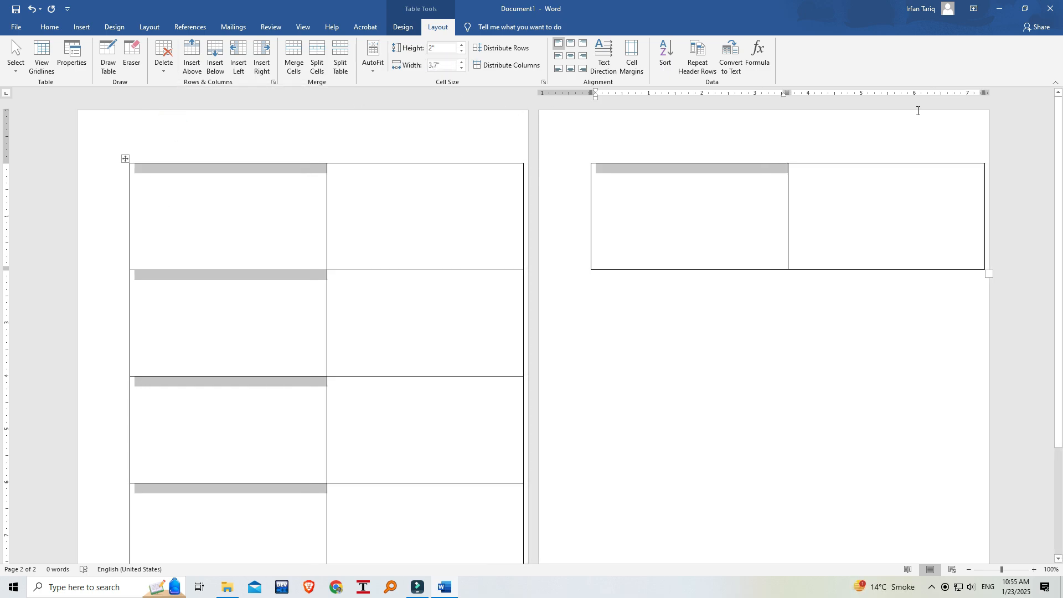
left_click(152, 145)
left_click_drag(125, 159, 158, 154)
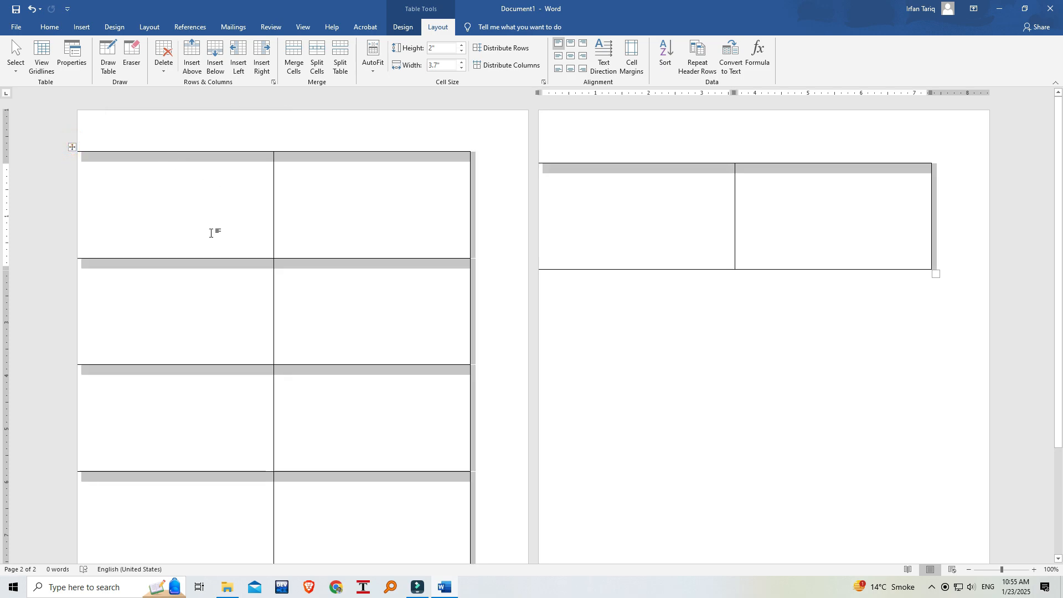
scroll(327, 244, "down", 5)
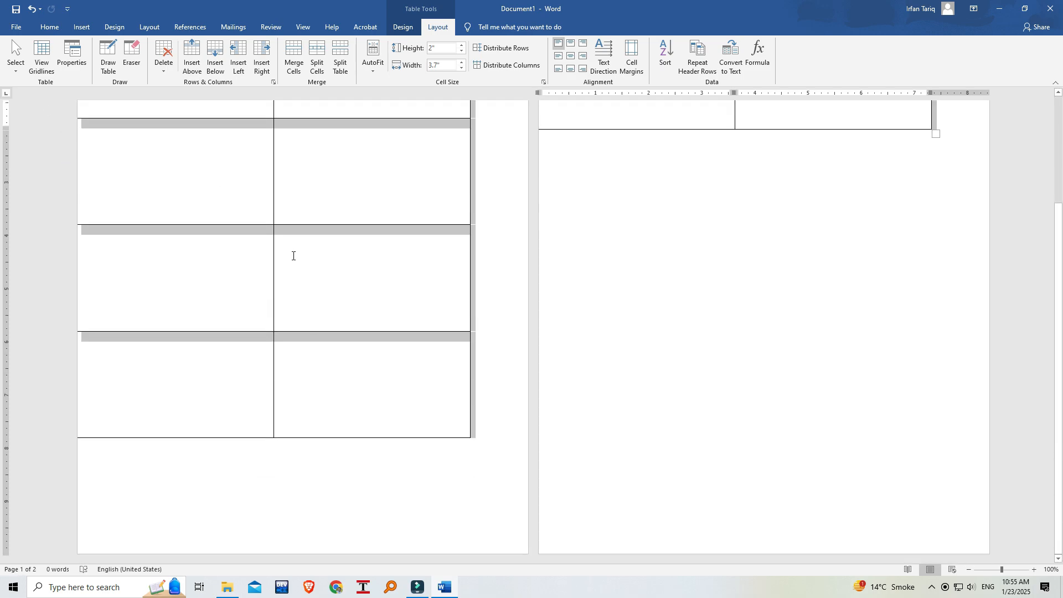
key("ctrl+z")
scroll(248, 276, "up", 5)
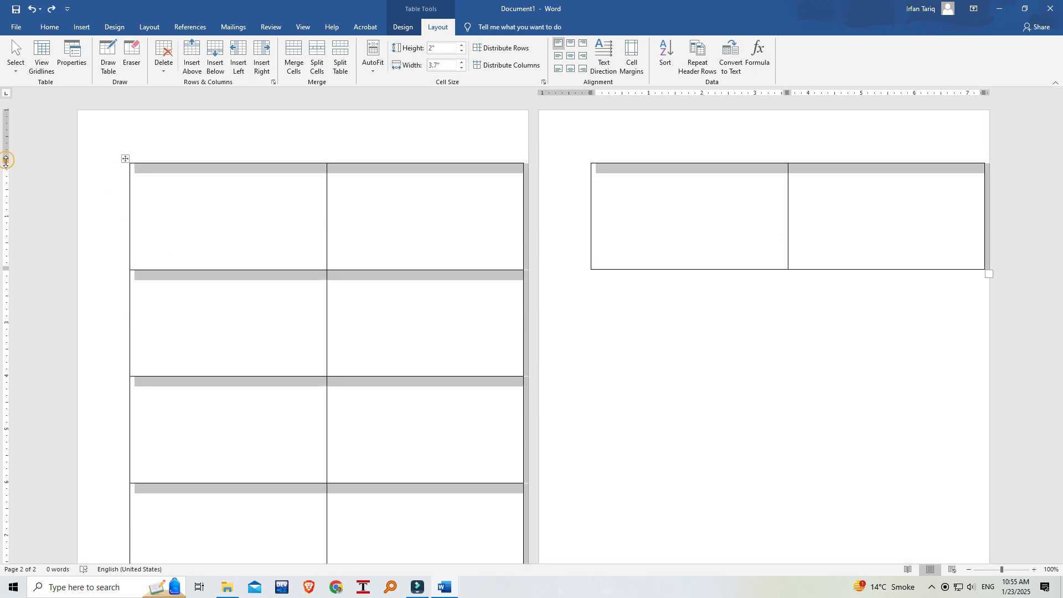
Shrink the page's top and bottom margins to nearly nothing so all five table rows fit on one page.
left_click_drag(6, 163, 17, 115)
scroll(31, 254, "down", 3)
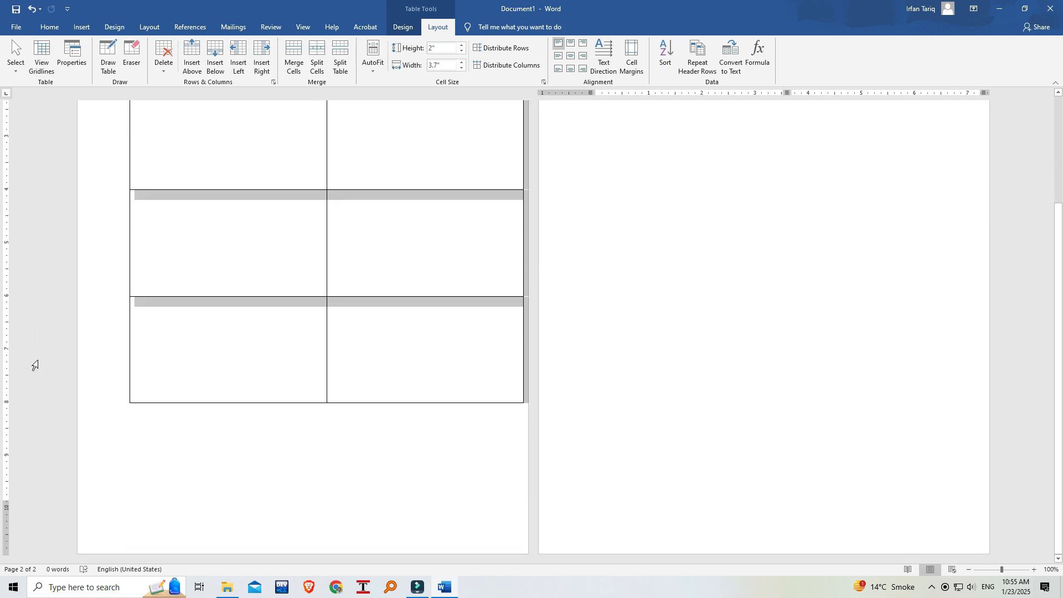
left_click_drag(6, 503, 8, 556)
scroll(182, 367, "up", 3)
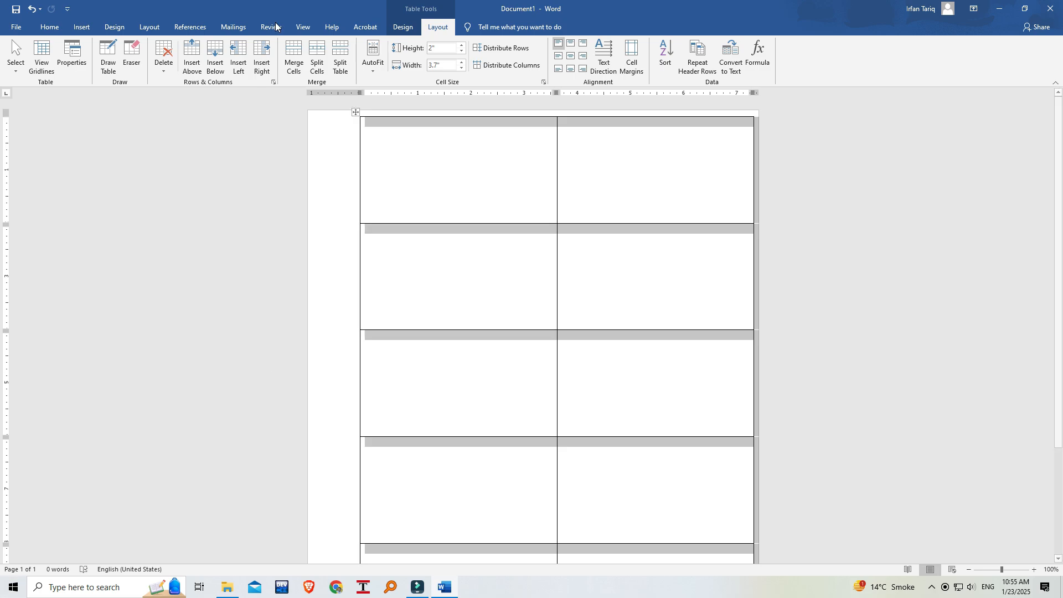
Shift the table left on the page and centre the whole table horizontally.
left_click(412, 149)
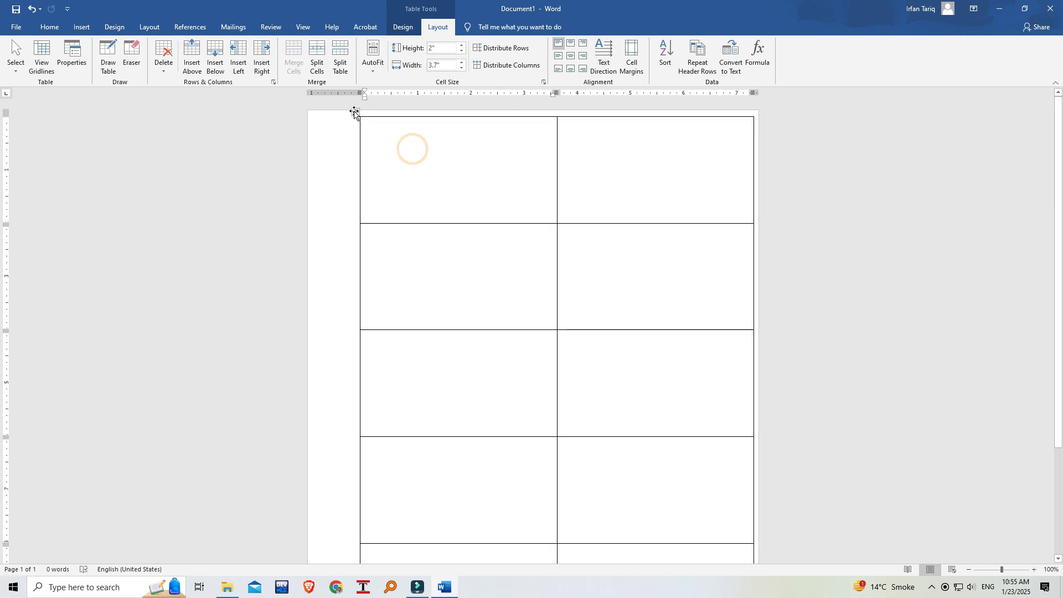
left_click_drag(355, 112, 332, 112)
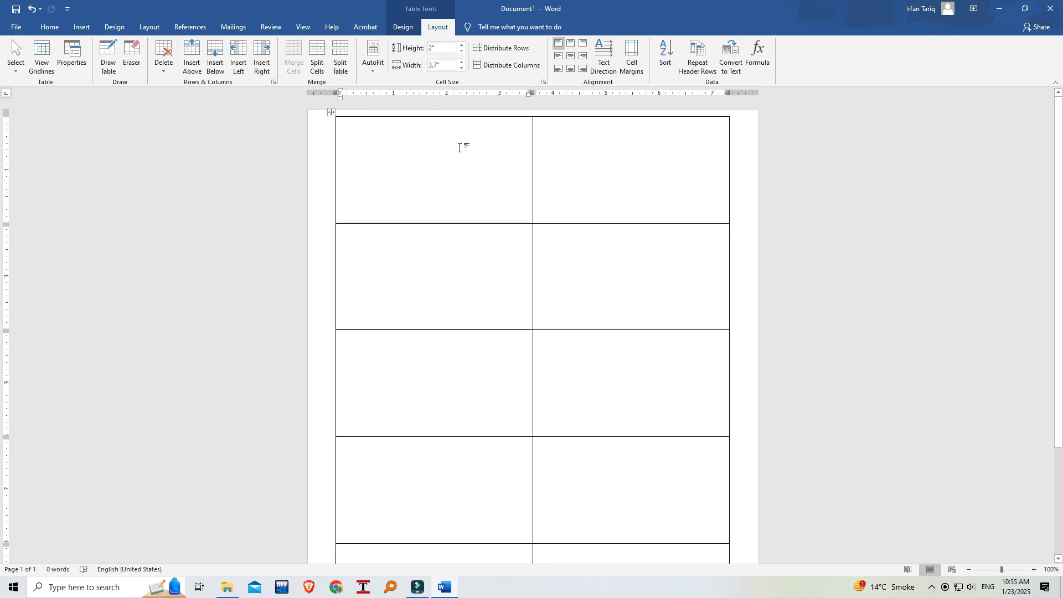
left_click(331, 113)
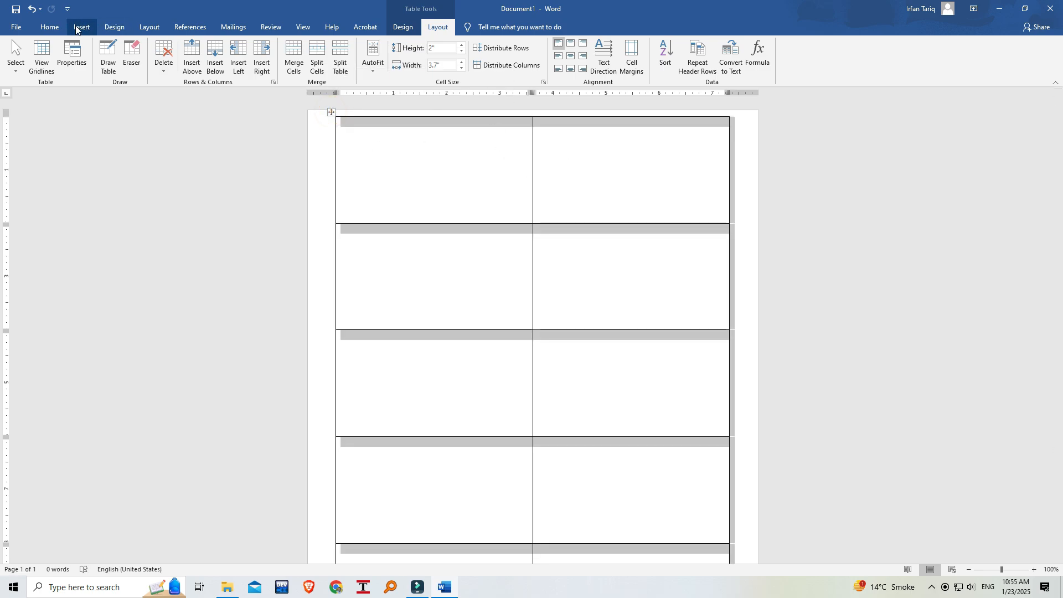
left_click(50, 27)
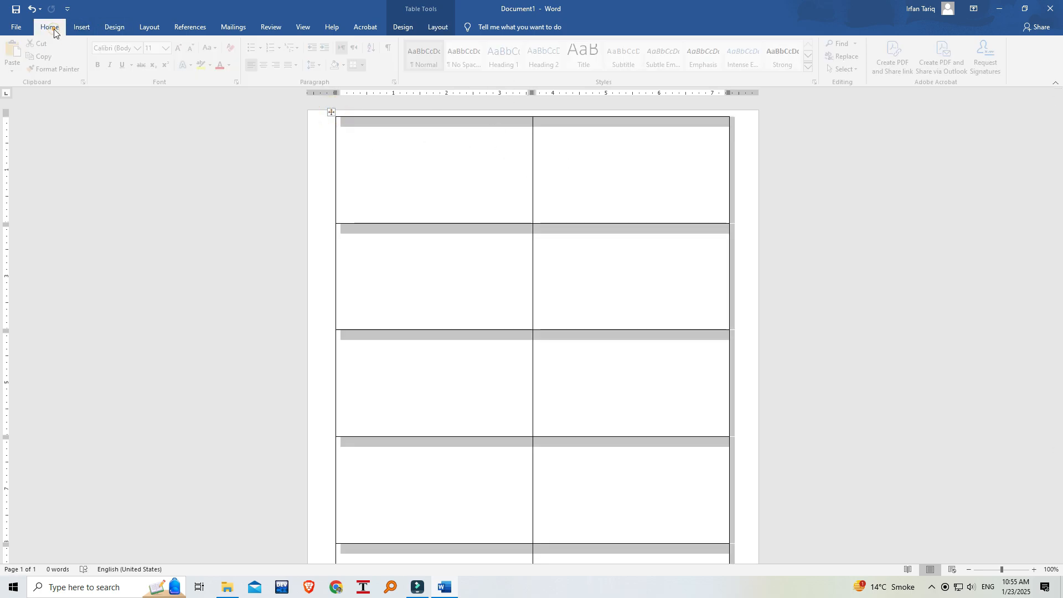
left_click(268, 65)
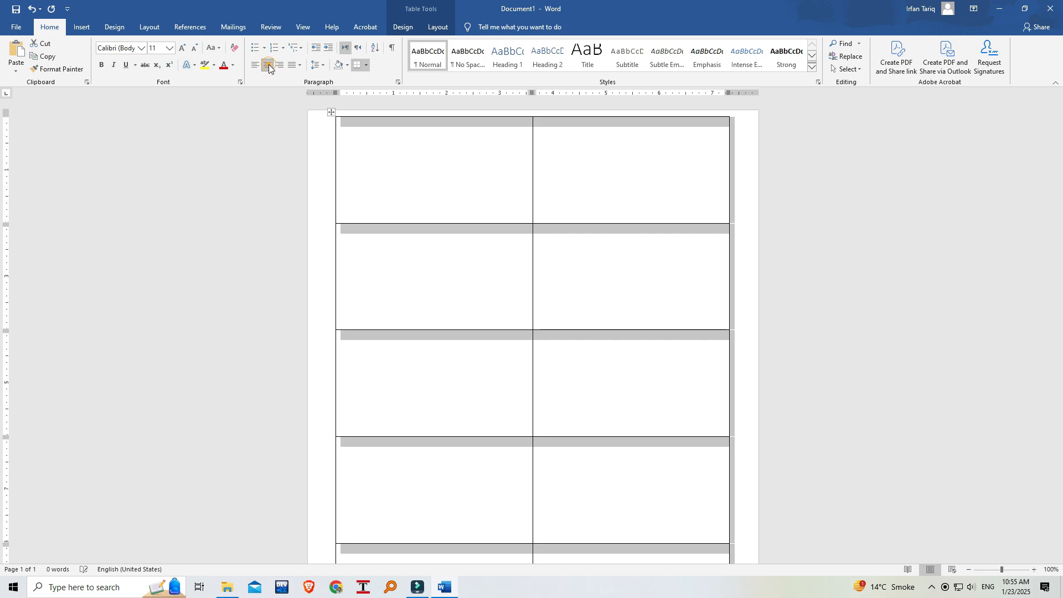
left_click(454, 184)
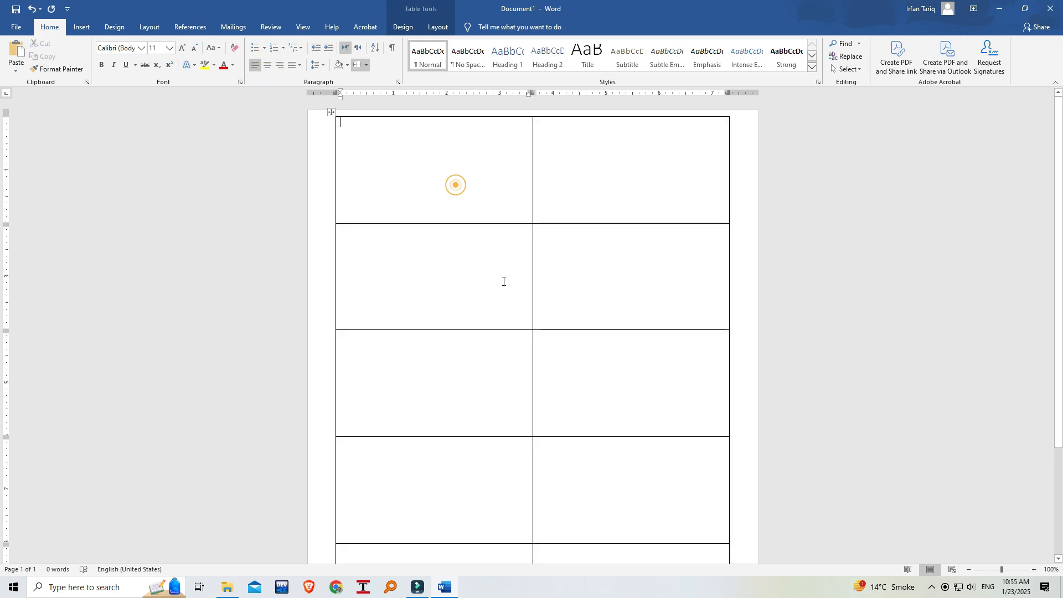
Preview the table in Read Mode and return to Print Layout, keeping the document open.
scroll(508, 421, "down", 1)
scroll(506, 418, "up", 1)
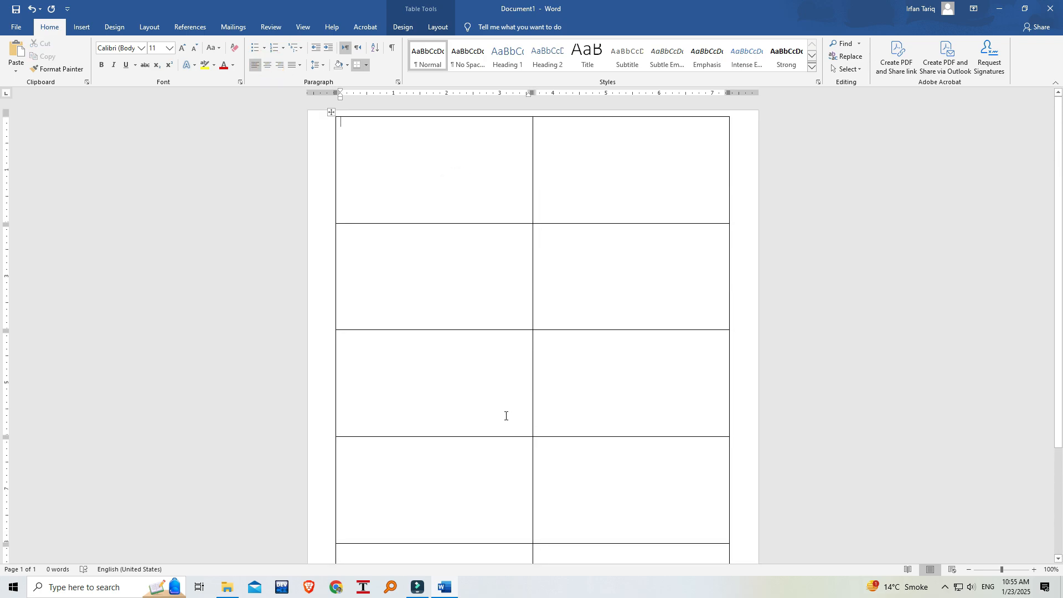
left_click(908, 569)
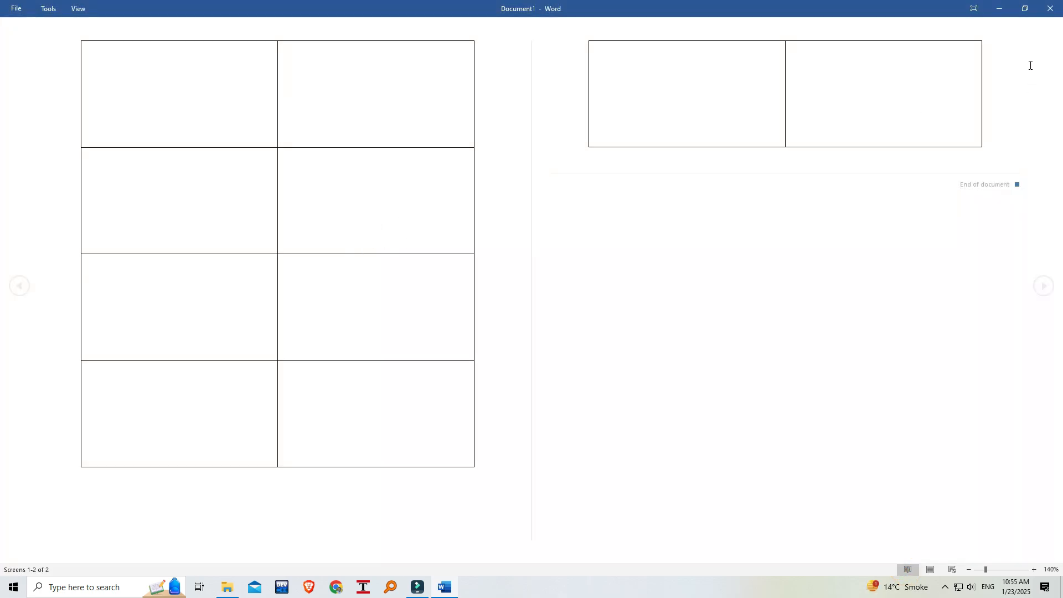
left_click(1051, 8)
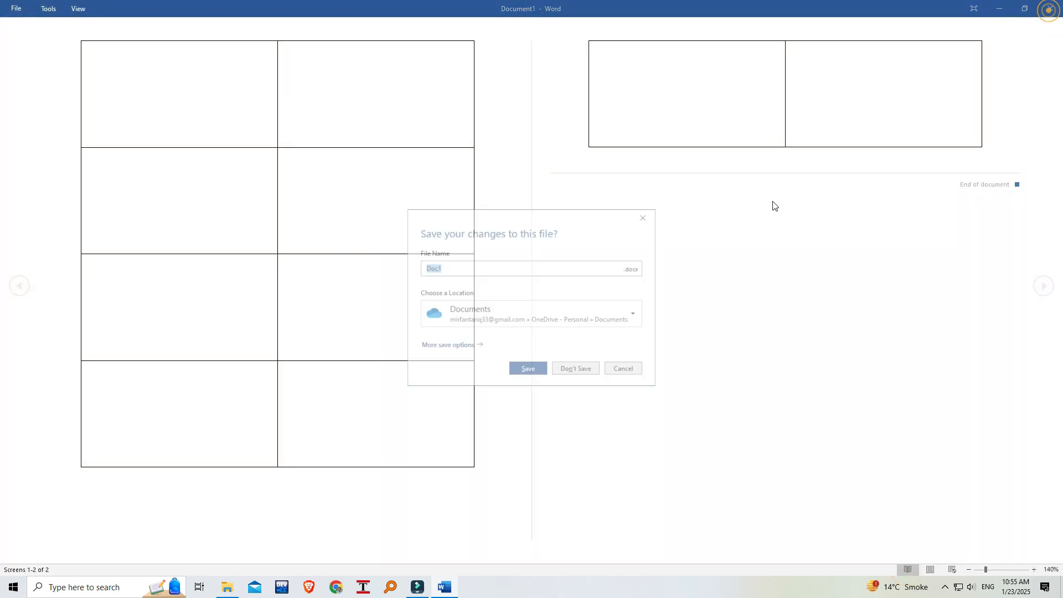
left_click(632, 371)
left_click(932, 570)
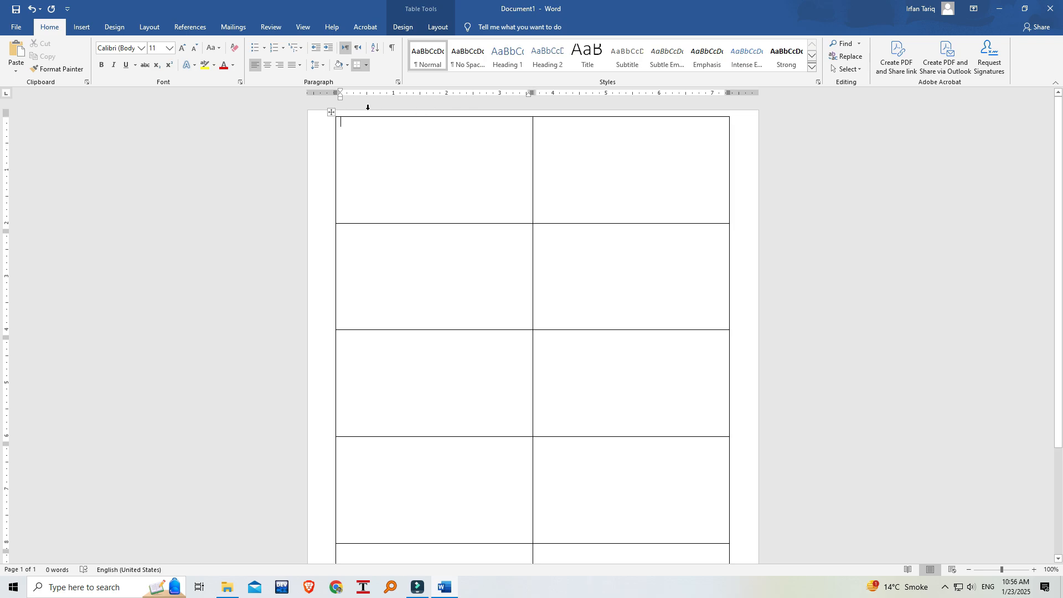
left_click(330, 114)
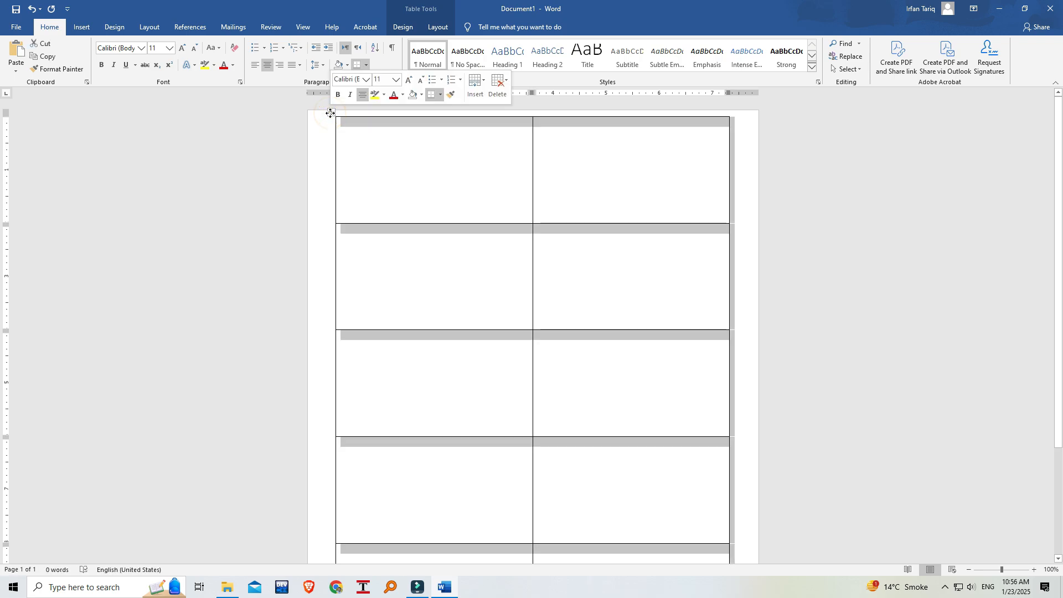
mouse_move(331, 114)
left_mouse_down()
mouse_move(345, 111)
mouse_move(331, 111)
left_mouse_up()
left_click(374, 134)
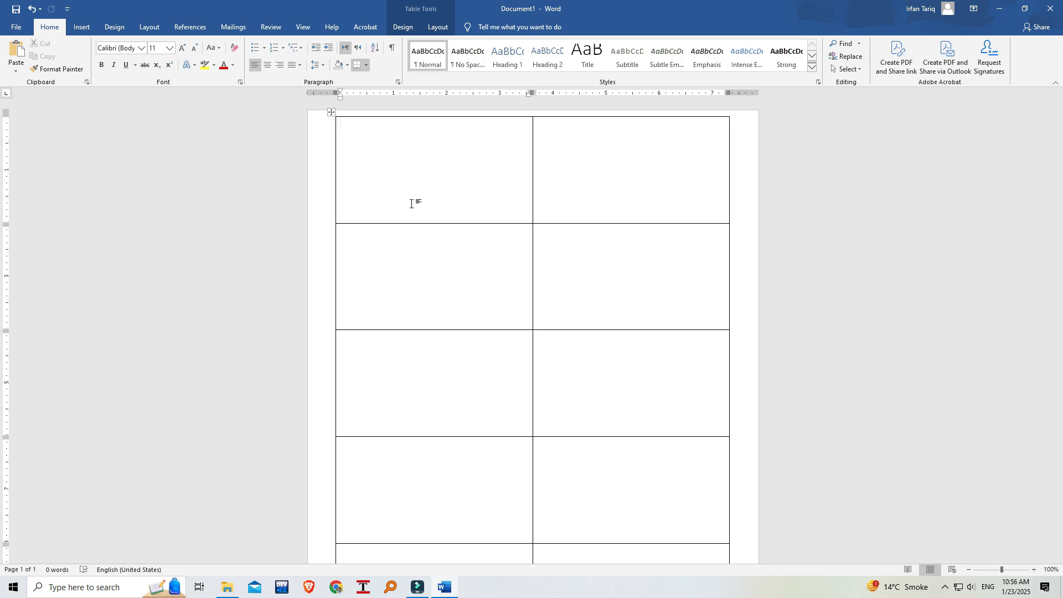
left_click(451, 168)
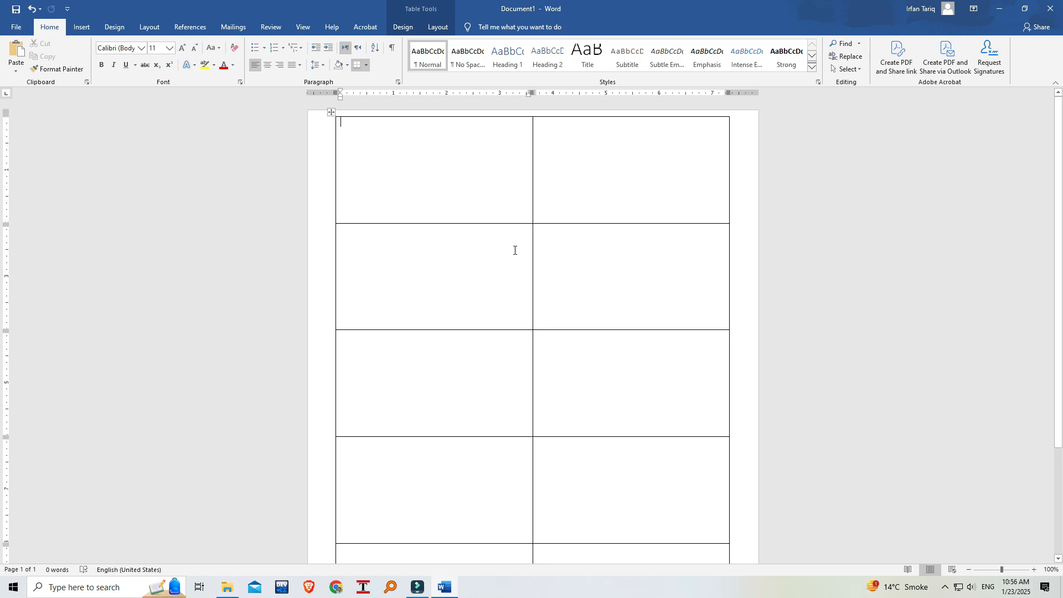
Draw a rectangle banner about 0.4" high and 3.62" wide along the top edge of the table's first cell.
left_click(1034, 570)
left_click(1035, 570)
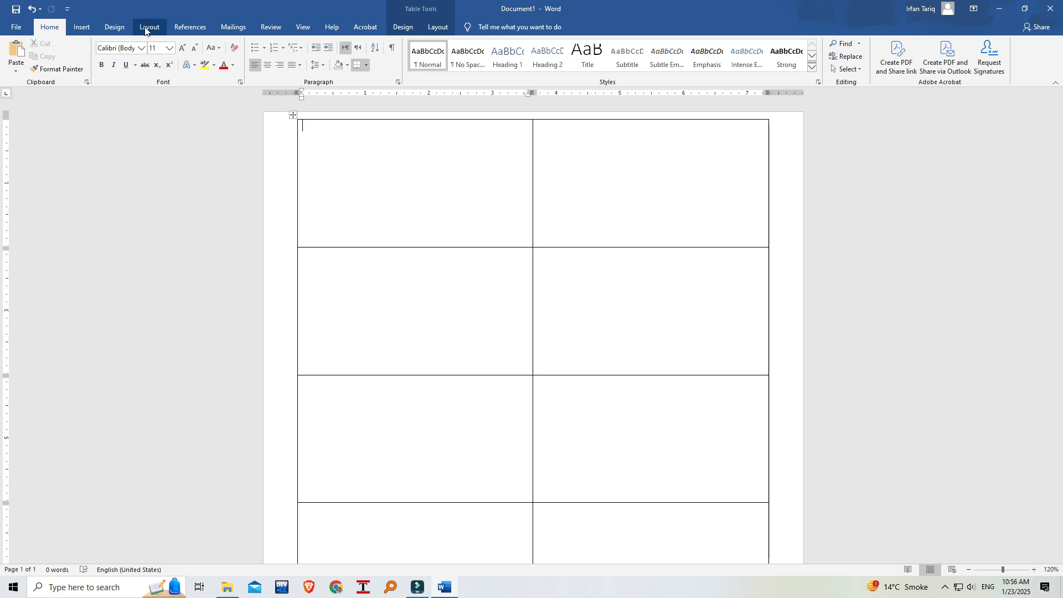
left_click(76, 26)
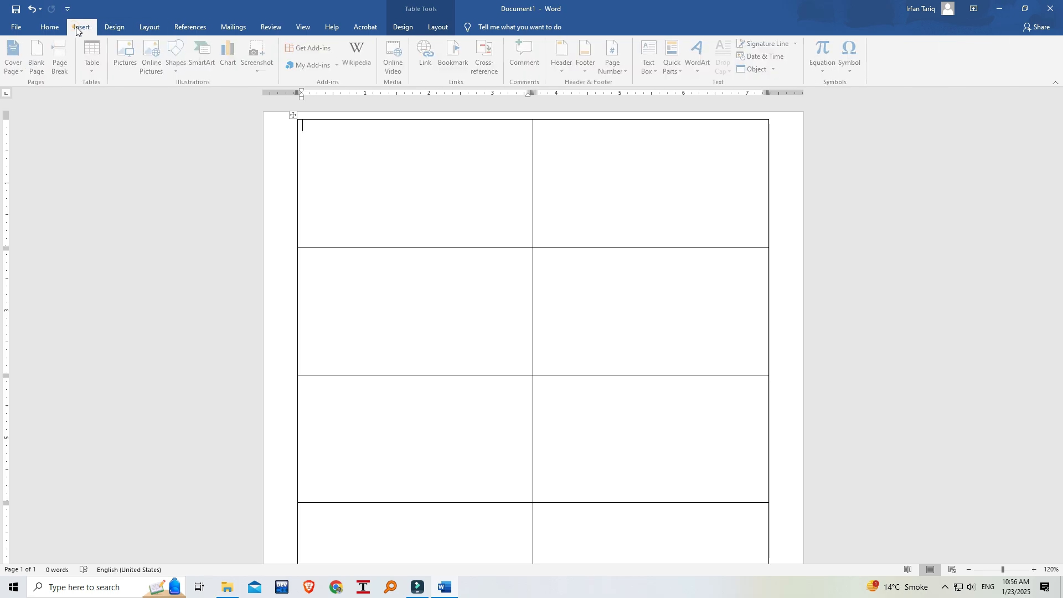
left_click(180, 71)
left_click(207, 94)
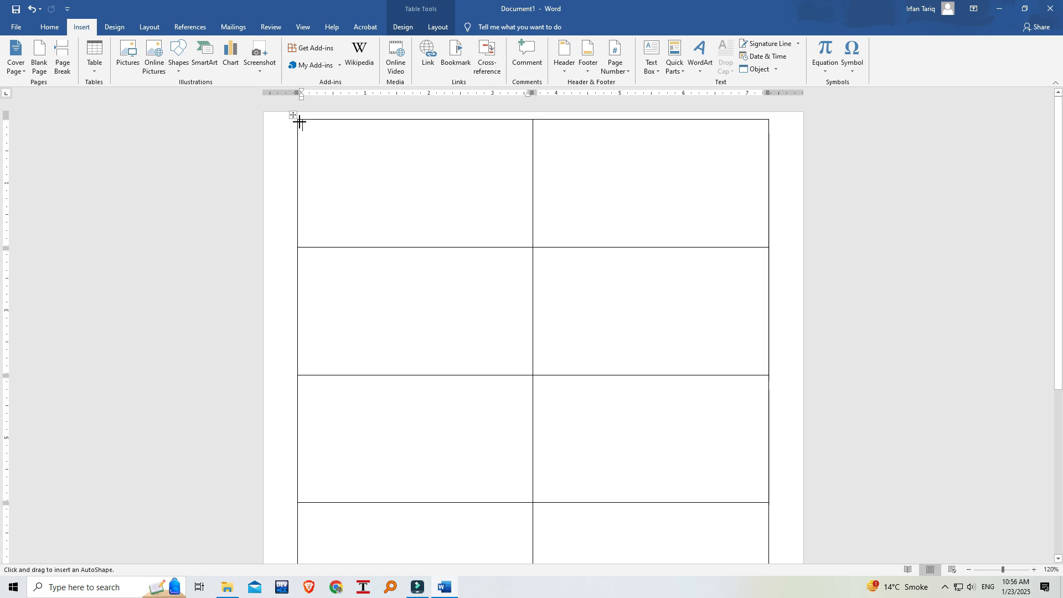
left_click_drag(299, 122, 489, 146)
left_click_drag(530, 149, 530, 148)
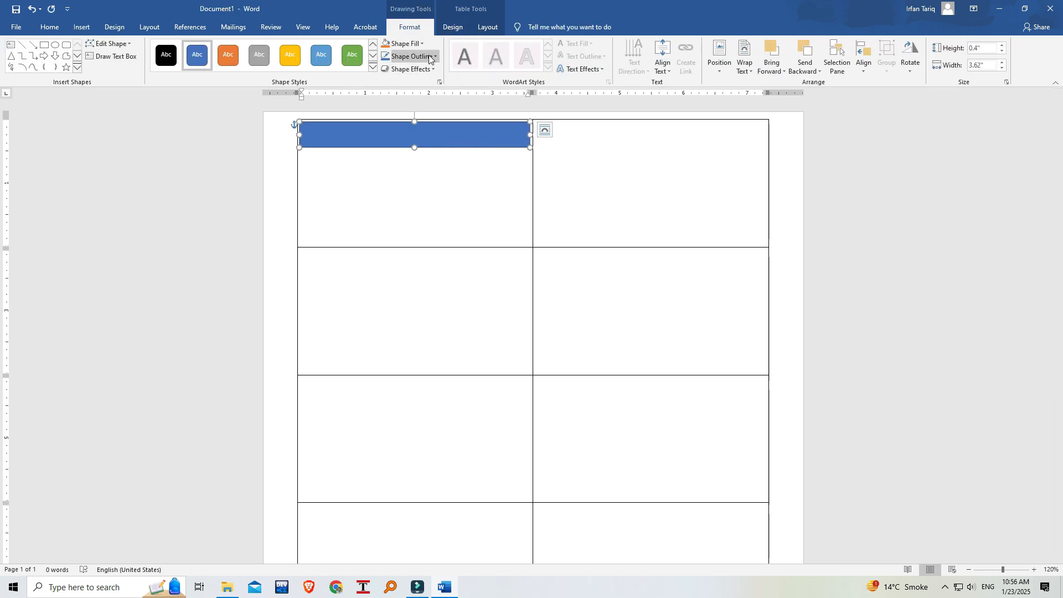
Fill the rectangle in the first cell with the standard dark blue and remove its outline.
left_click(423, 45)
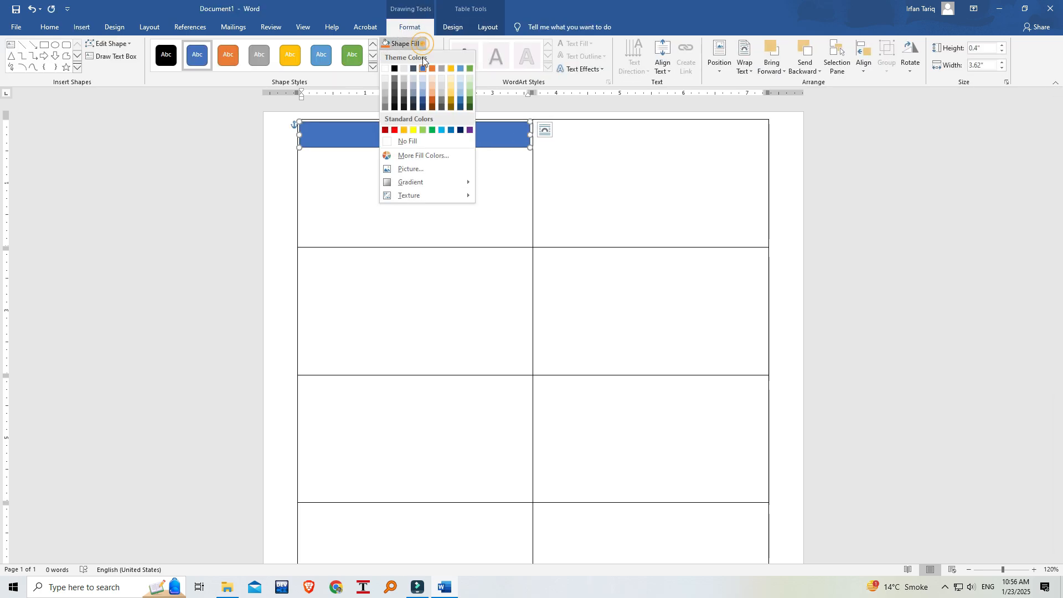
left_click(460, 130)
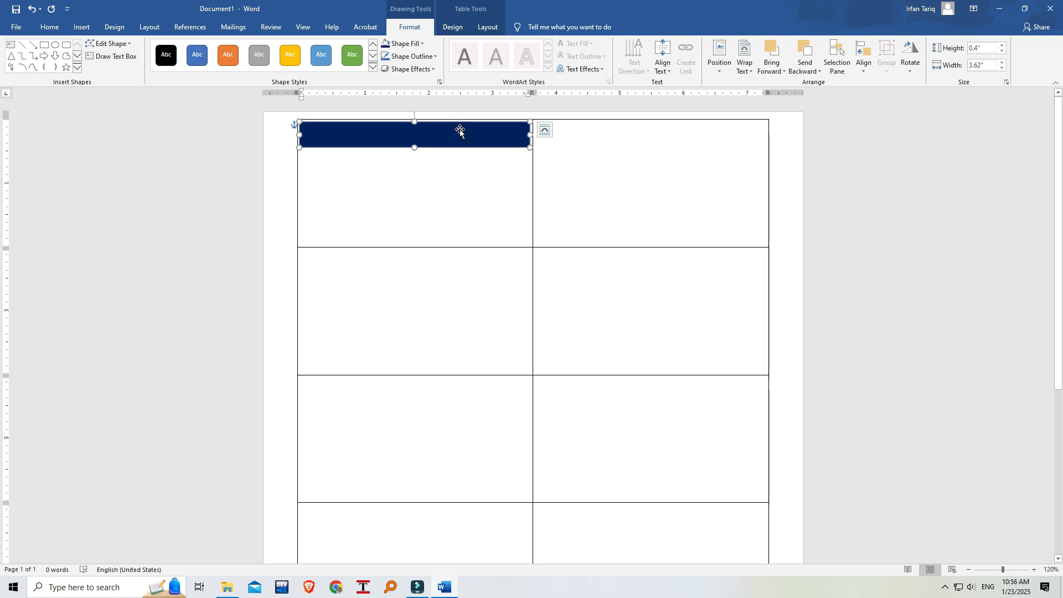
left_click(436, 56)
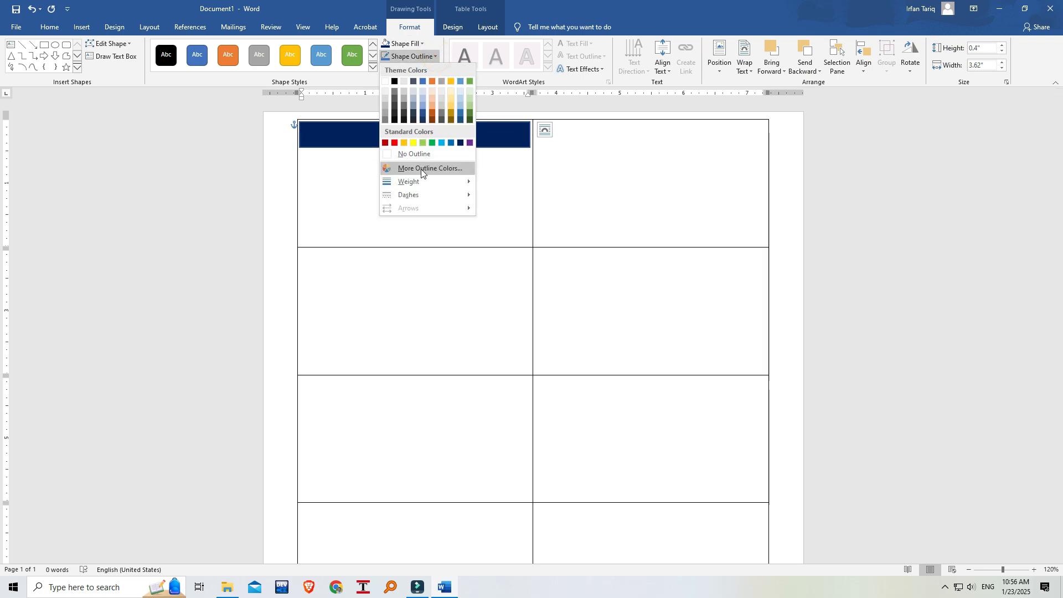
left_click(418, 155)
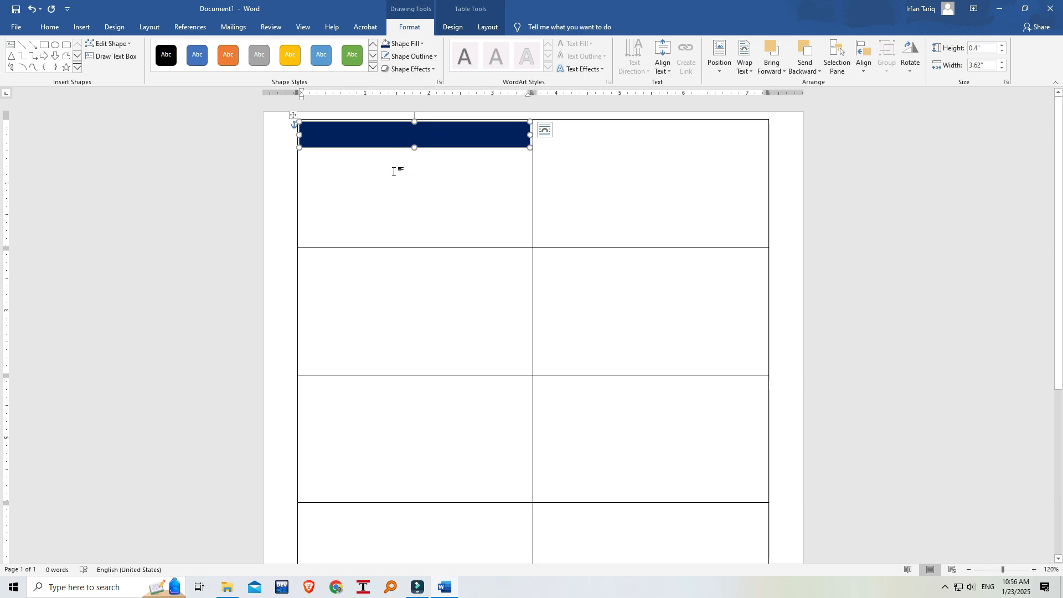
Add the text "GOVT.HIGH SCHOOL KHAN GARH" inside the dark blue banner.
left_click(368, 134)
right_click(340, 132)
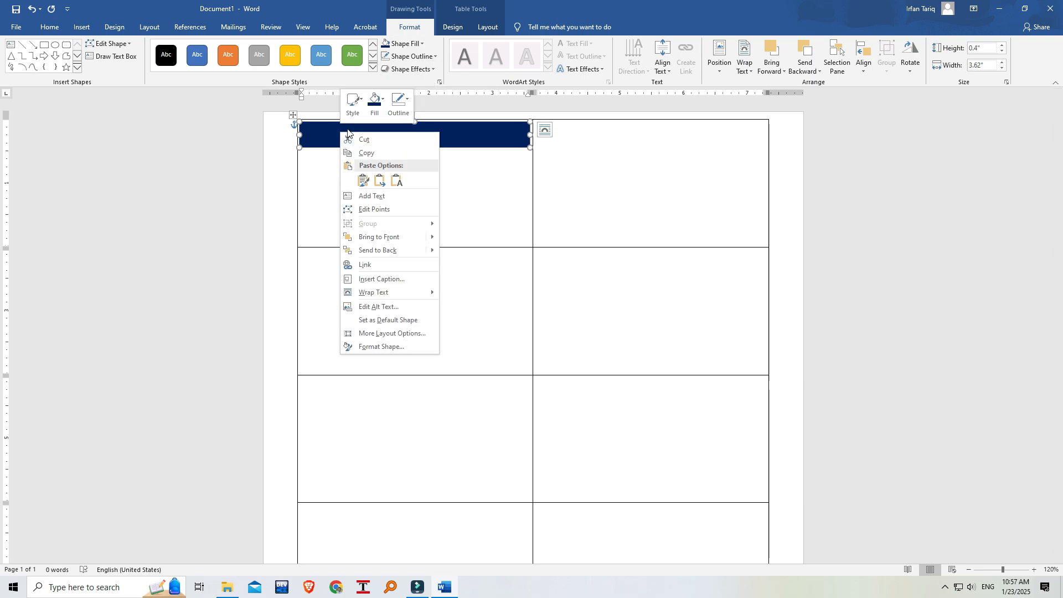
left_click(378, 197)
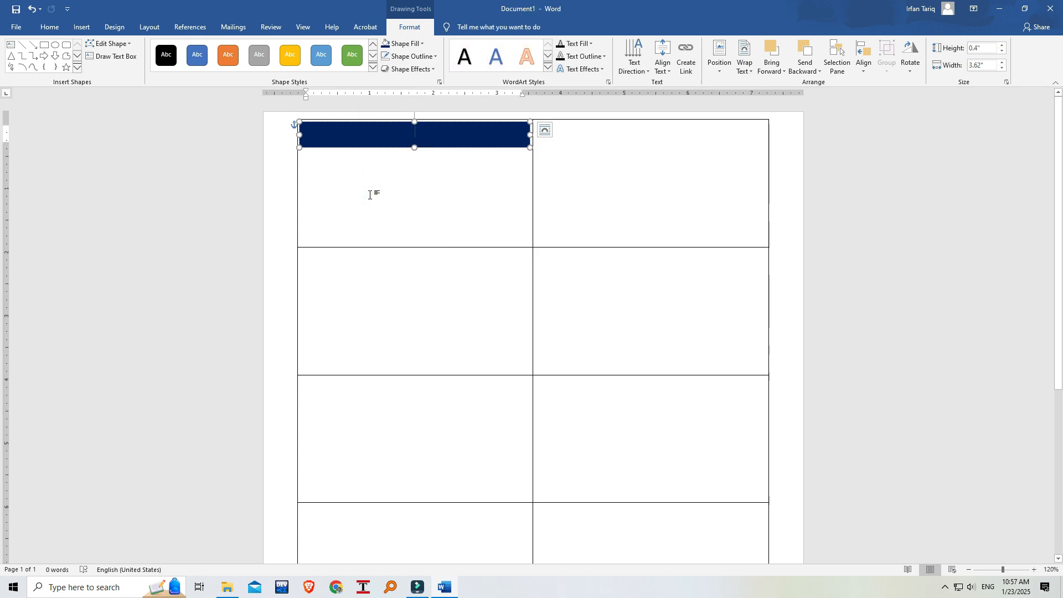
type("GOVT")
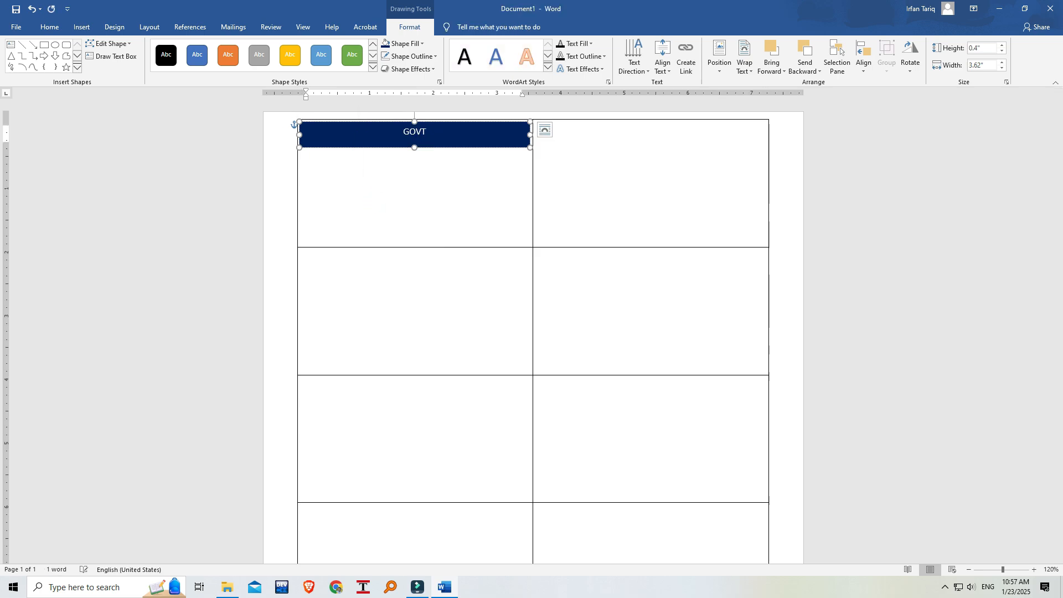
type(".HIGH SCHOOL KHAN GARH")
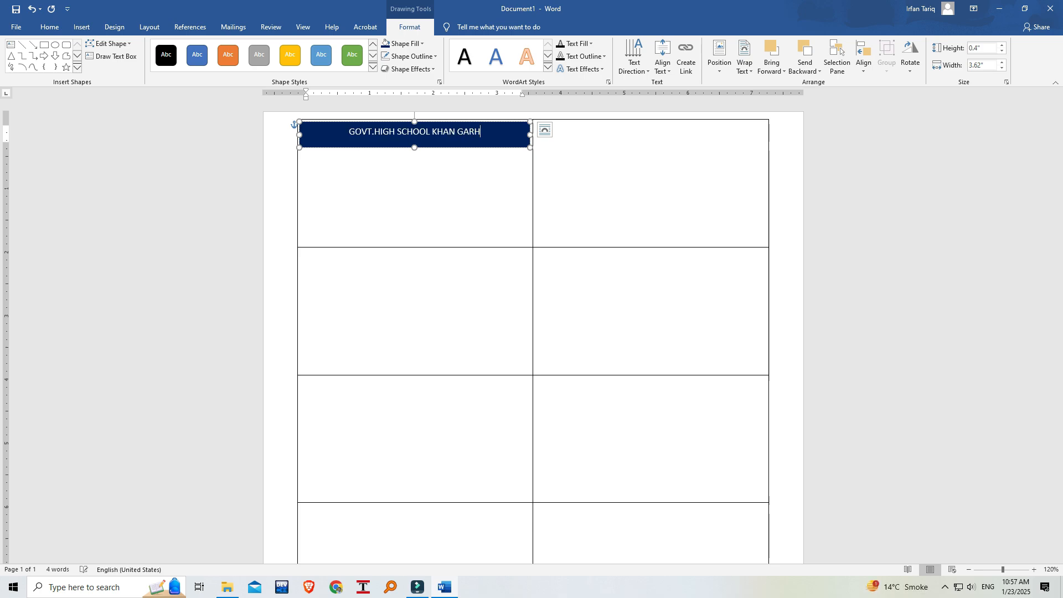
Format the banner's school name as bold Broadway at size 16.
triple_click(463, 131)
left_click(56, 28)
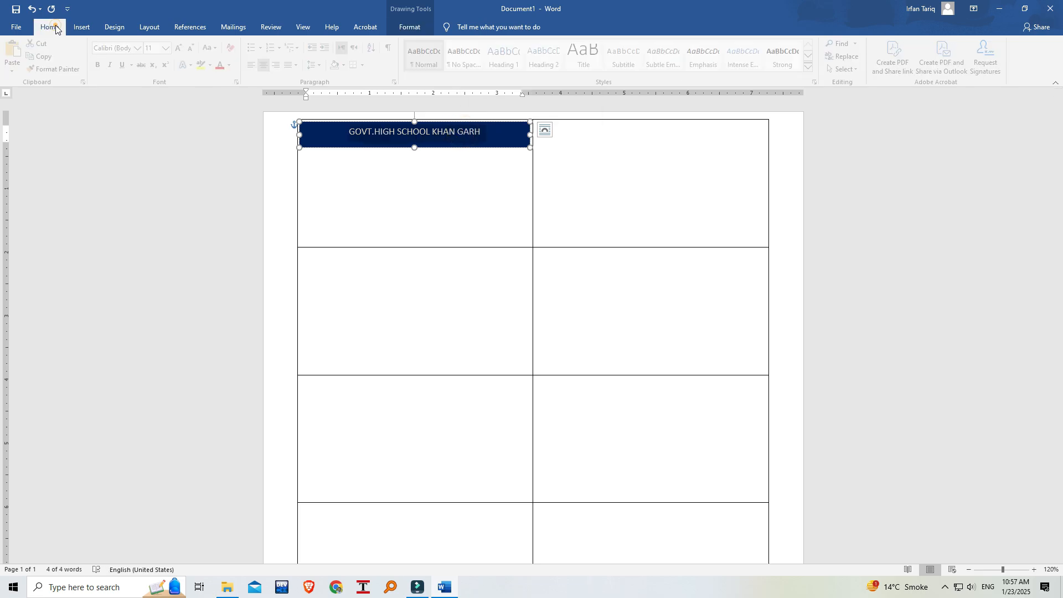
left_click(182, 49)
left_click(182, 49)
left_click(182, 49)
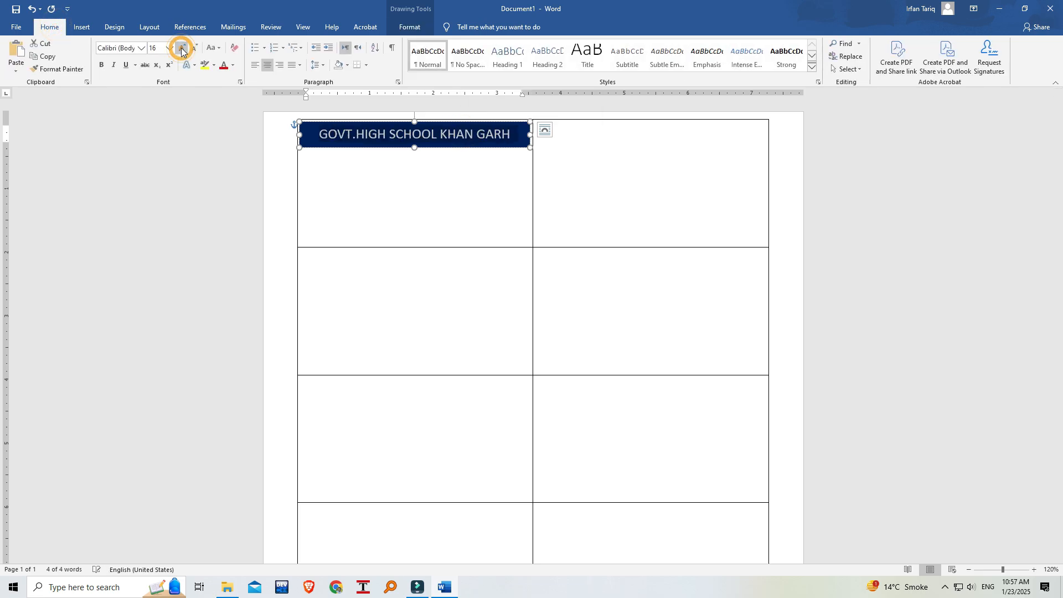
left_click(102, 65)
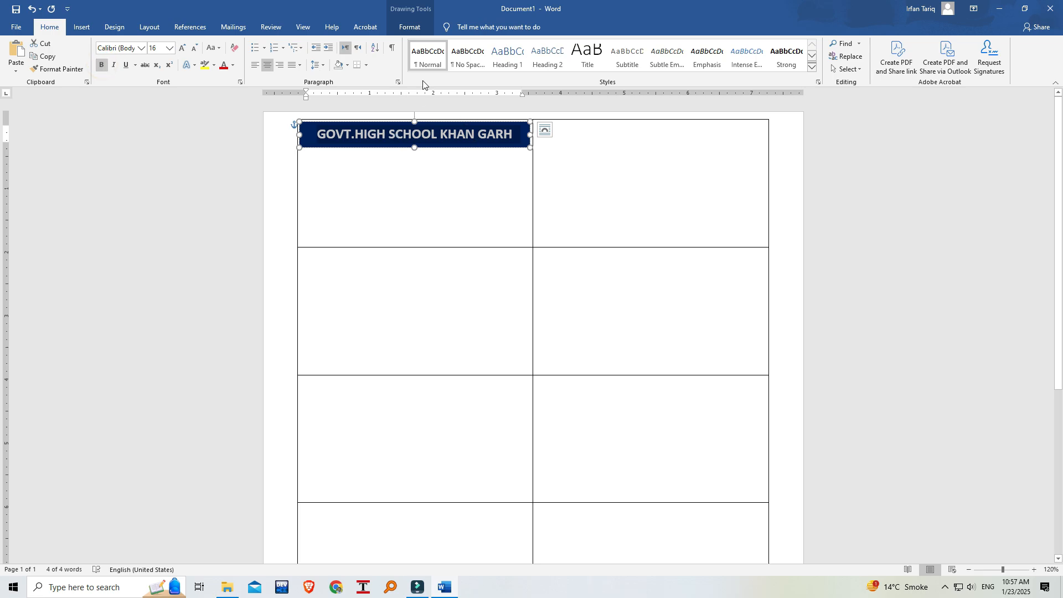
left_click(142, 48)
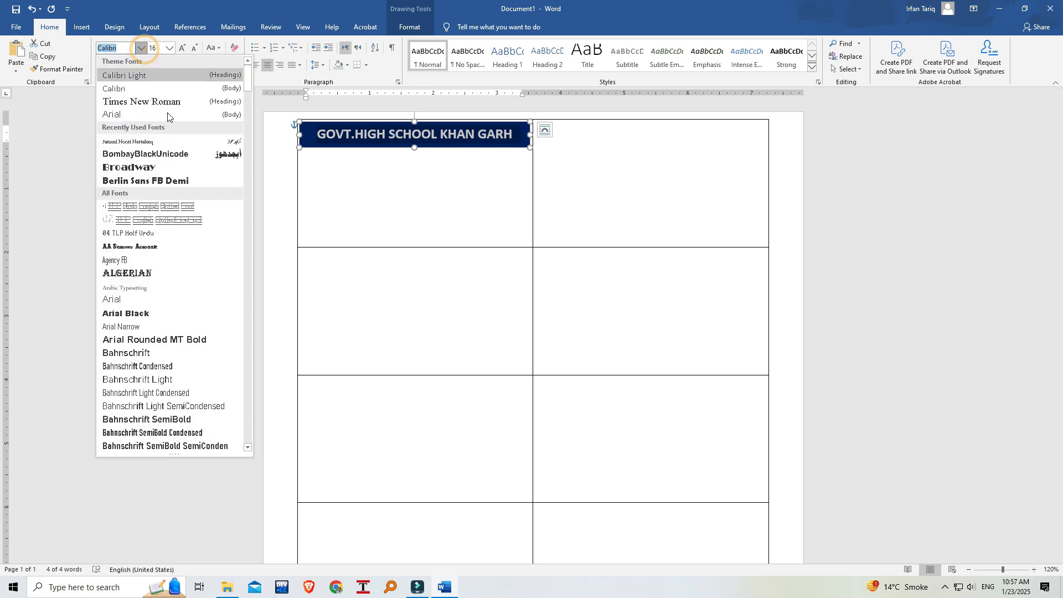
left_click(173, 167)
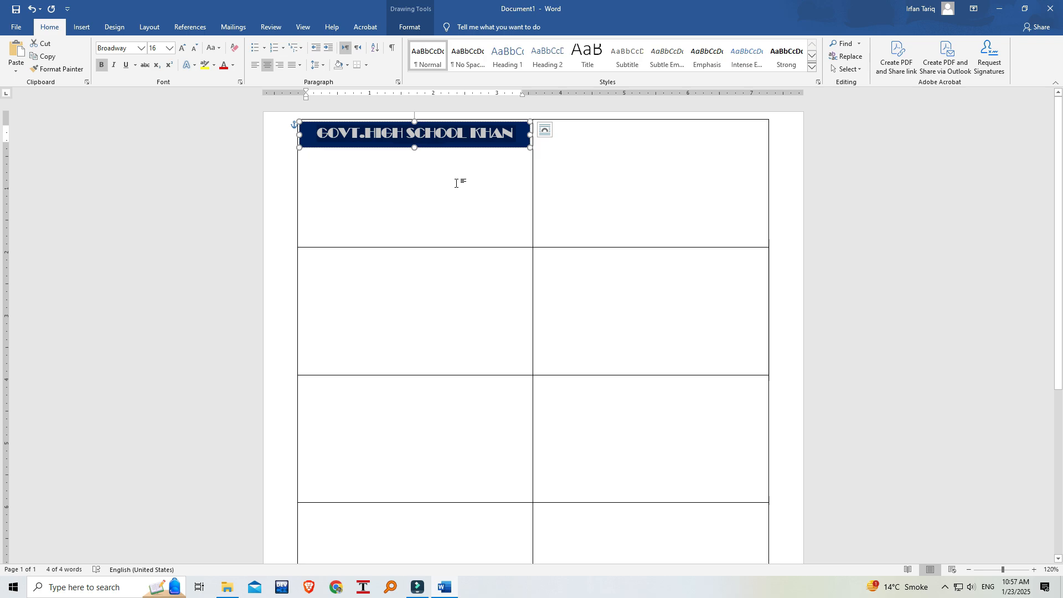
Remove the space after the paragraph in the school name banner.
left_click(347, 65)
left_click(321, 65)
left_click(322, 65)
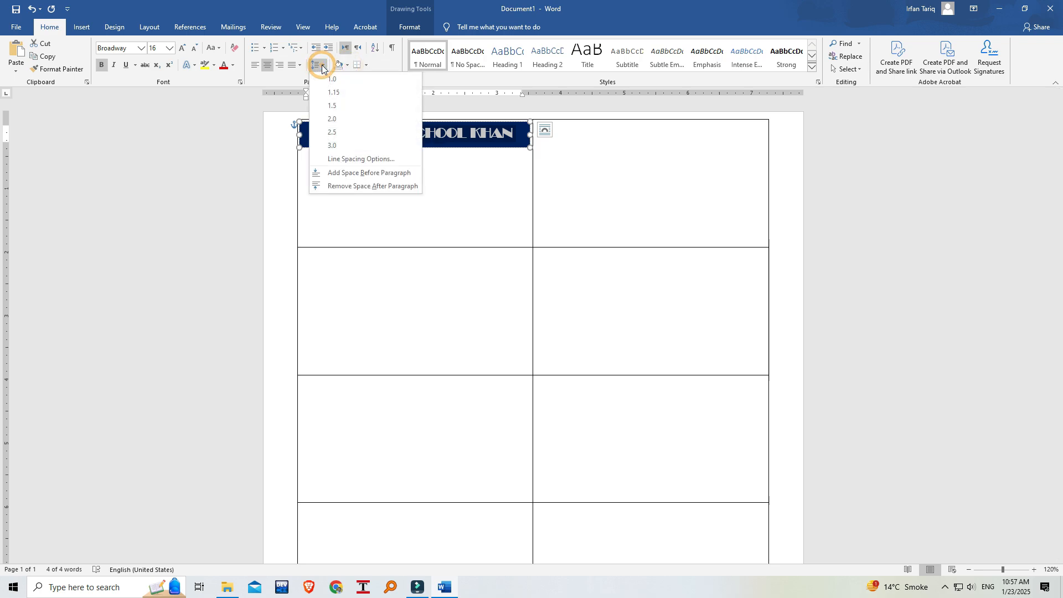
left_click(363, 187)
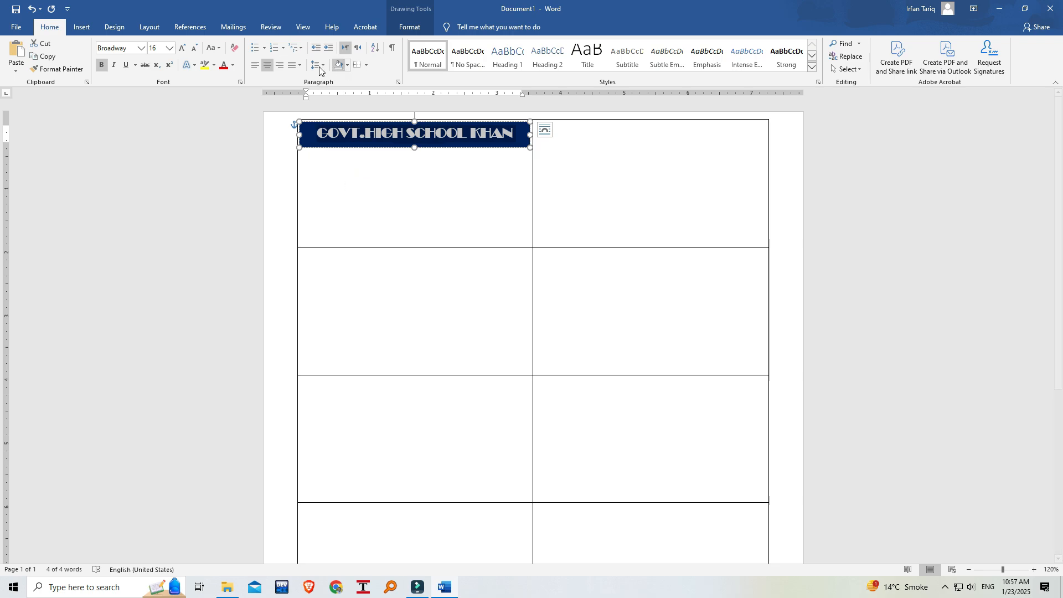
left_click(368, 65)
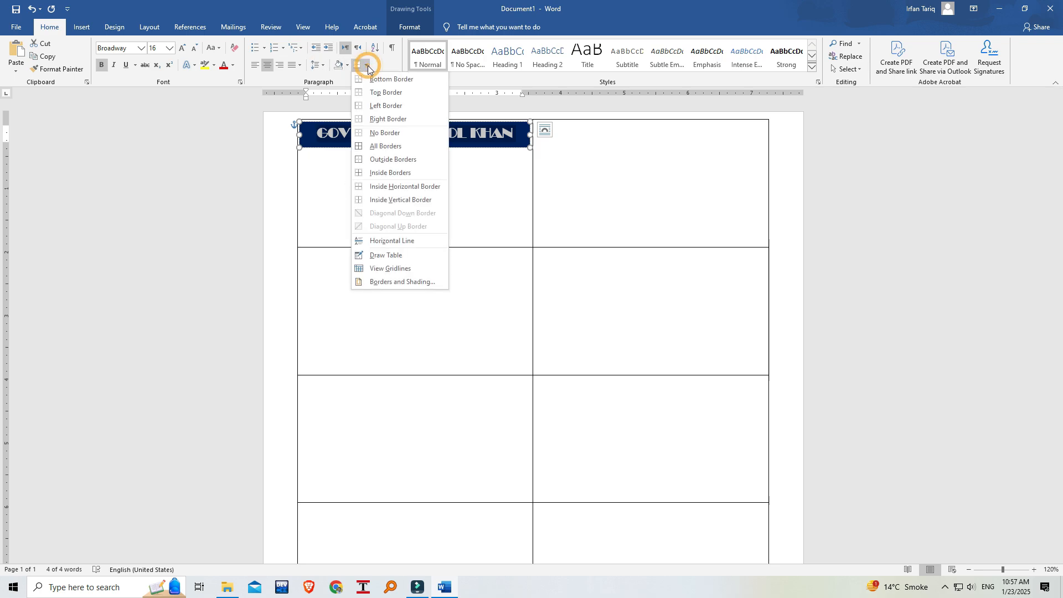
left_click(328, 172)
left_click(327, 172)
left_click(400, 177)
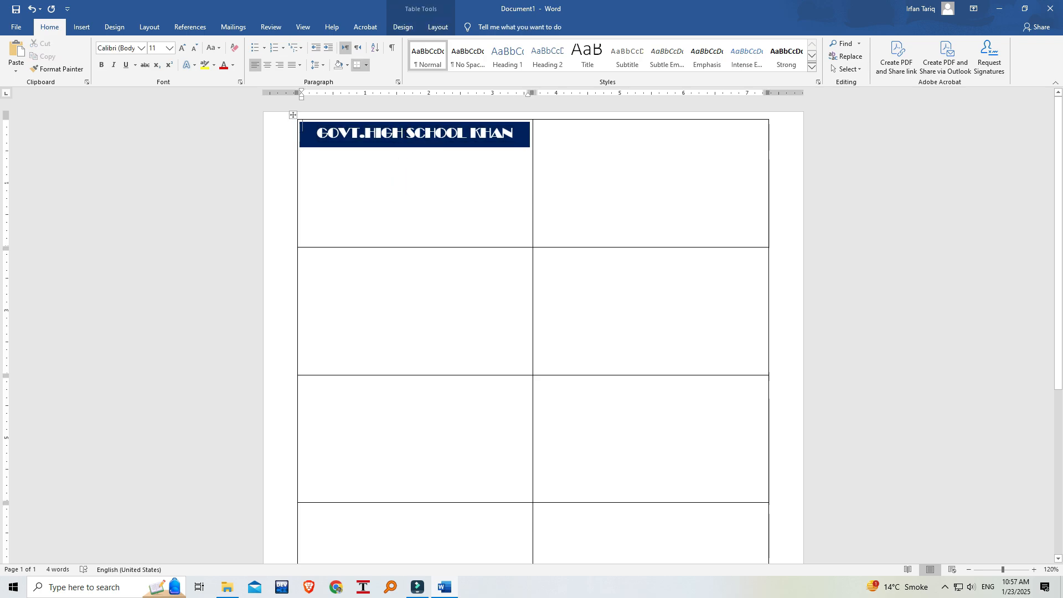
left_click(416, 160)
left_click(516, 135)
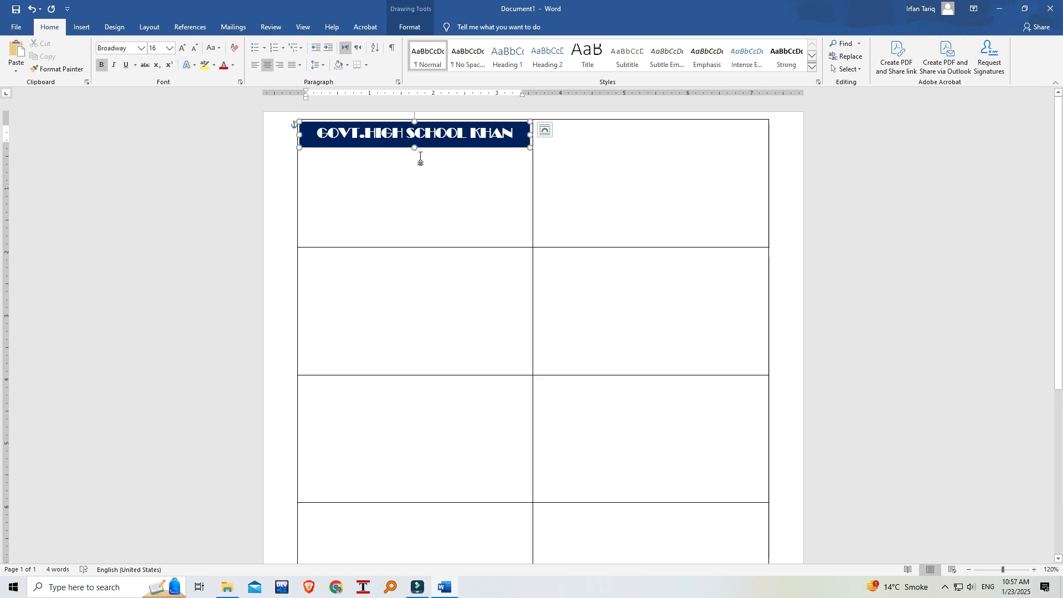
left_click(421, 160)
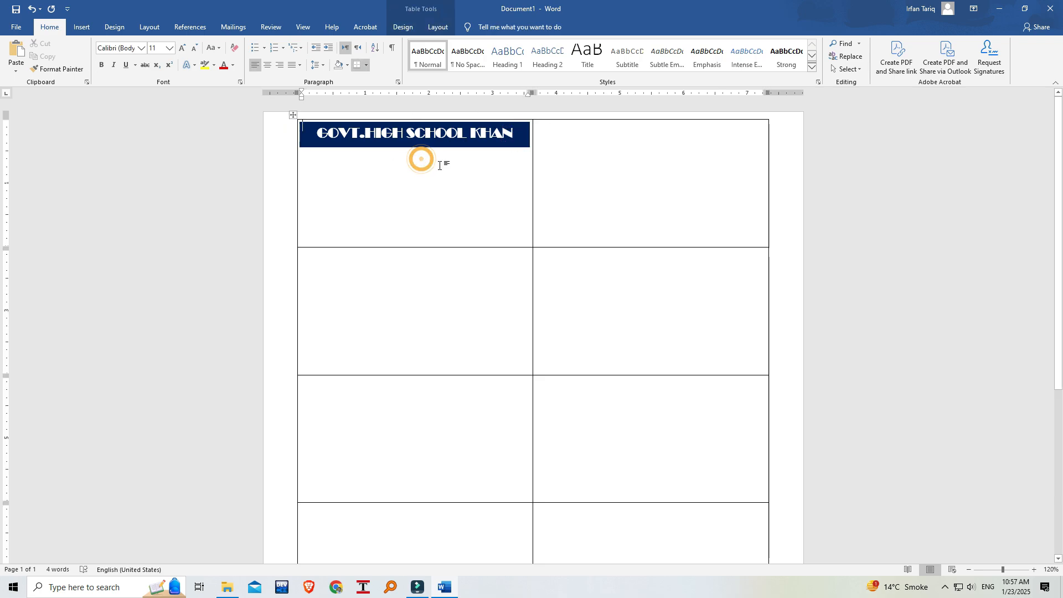
left_click(516, 135)
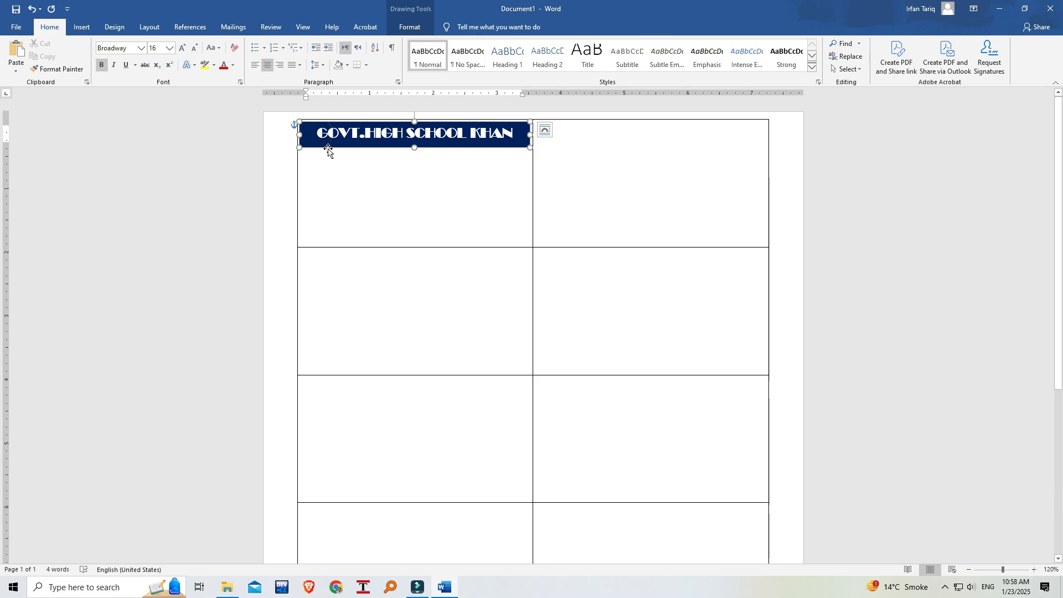
left_click(361, 191)
left_click(356, 183)
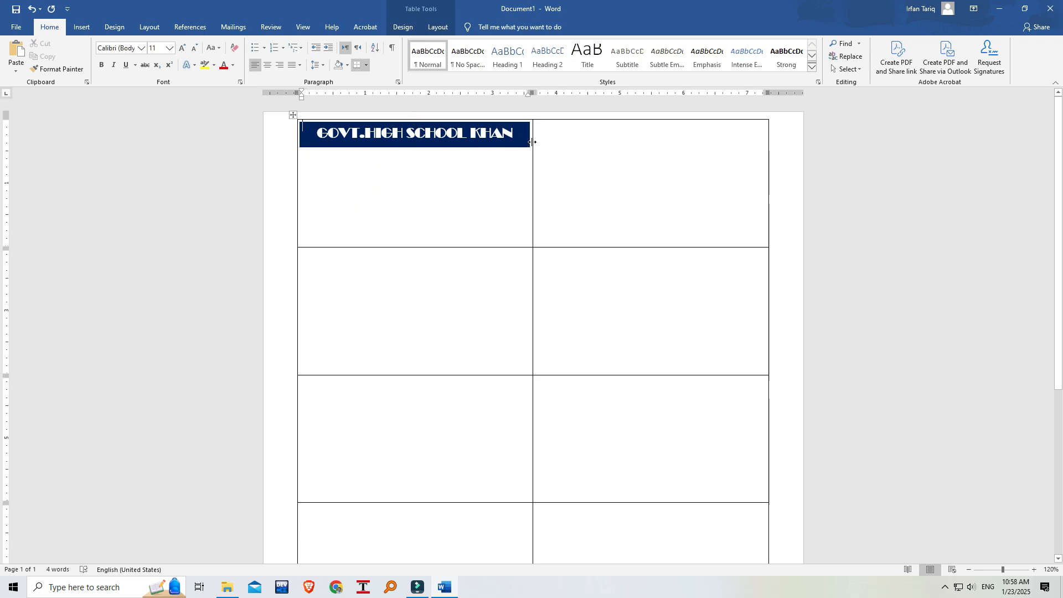
left_click(343, 168)
key("Down")
key("Down")
key("Down")
key("Down")
key("Down")
key("Down")
key("Down")
key("Down")
key("Down")
key("Down")
key("Down")
key("Down")
key("Down")
key("Down")
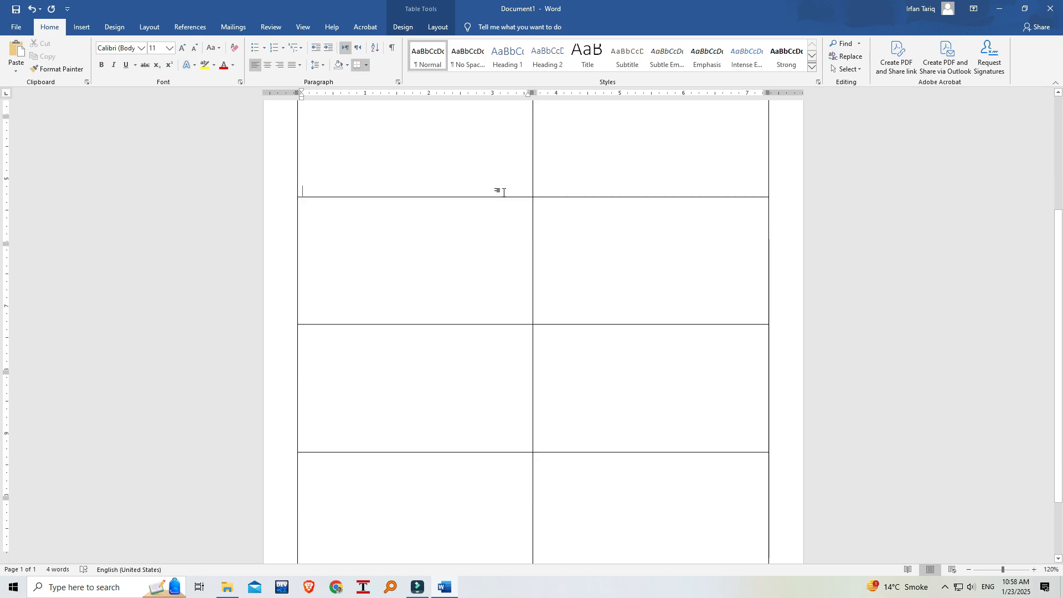
key("Up")
key("Up")
key("Up")
key("Up")
key("Up")
key("Up")
key("Up")
key("Up")
key("Up")
key("Up")
key("Up")
key("Up")
key("Up")
key("Up")
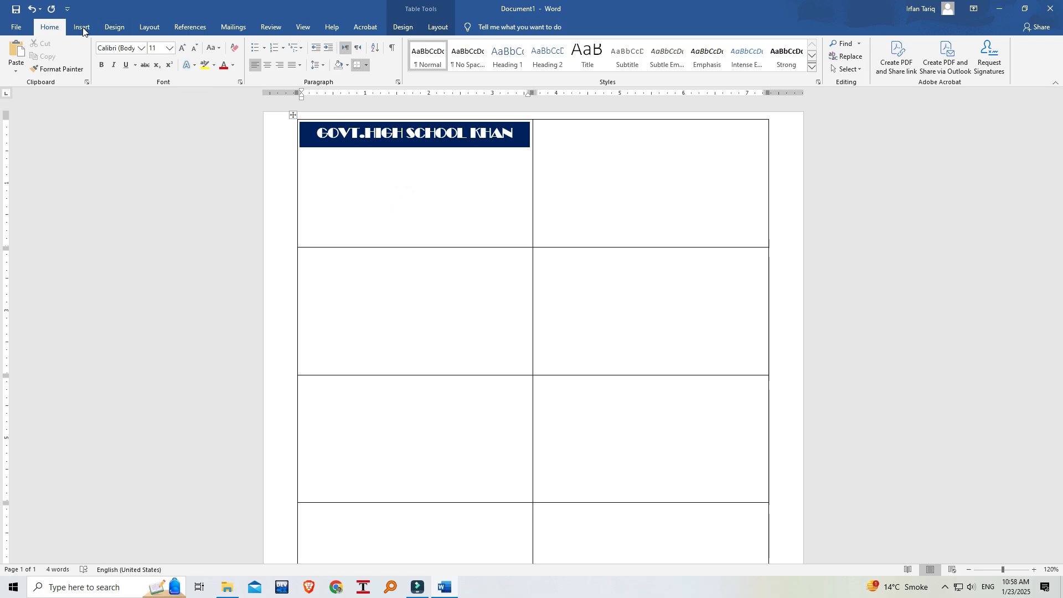
Duplicate the school name banner and place the copy directly below the original in the first cell.
left_click(382, 125)
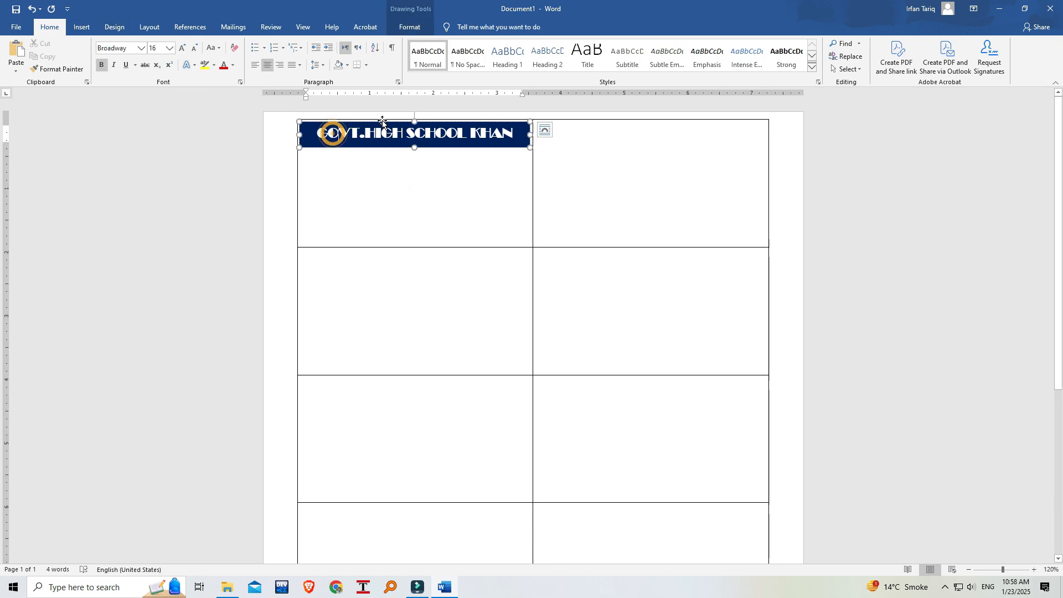
left_click(386, 123)
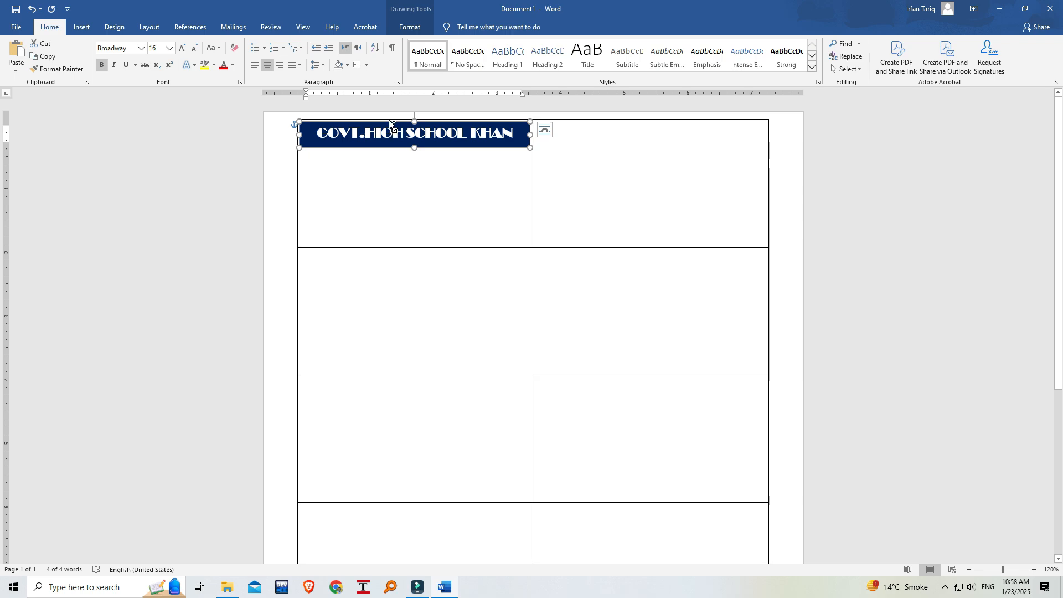
left_click_drag(387, 124, 415, 152)
Replace the text in the lower, duplicated banner with the school's street address in capital letters.
double_click(424, 161)
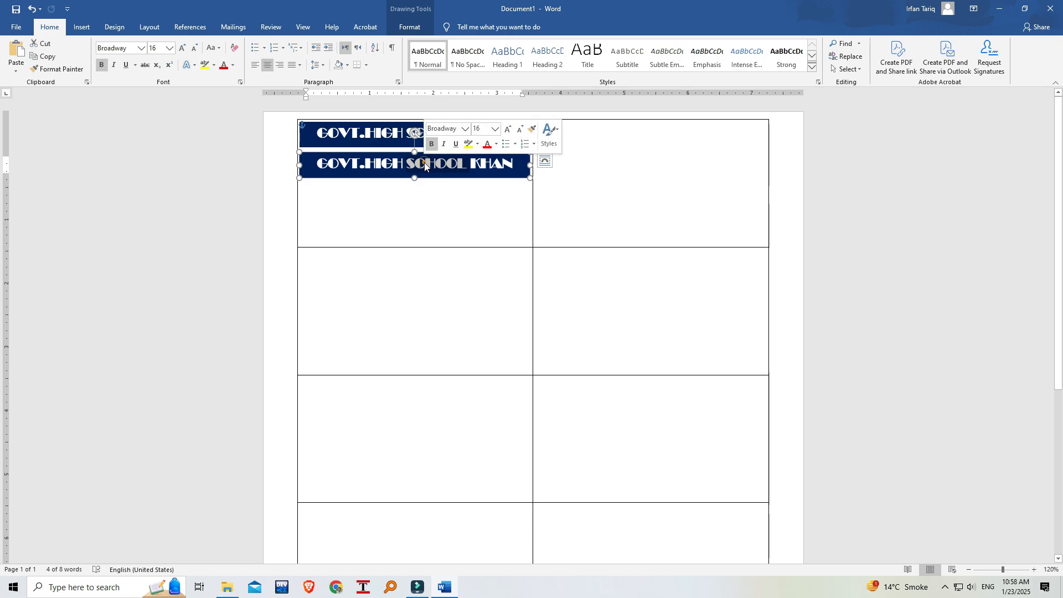
triple_click(424, 162)
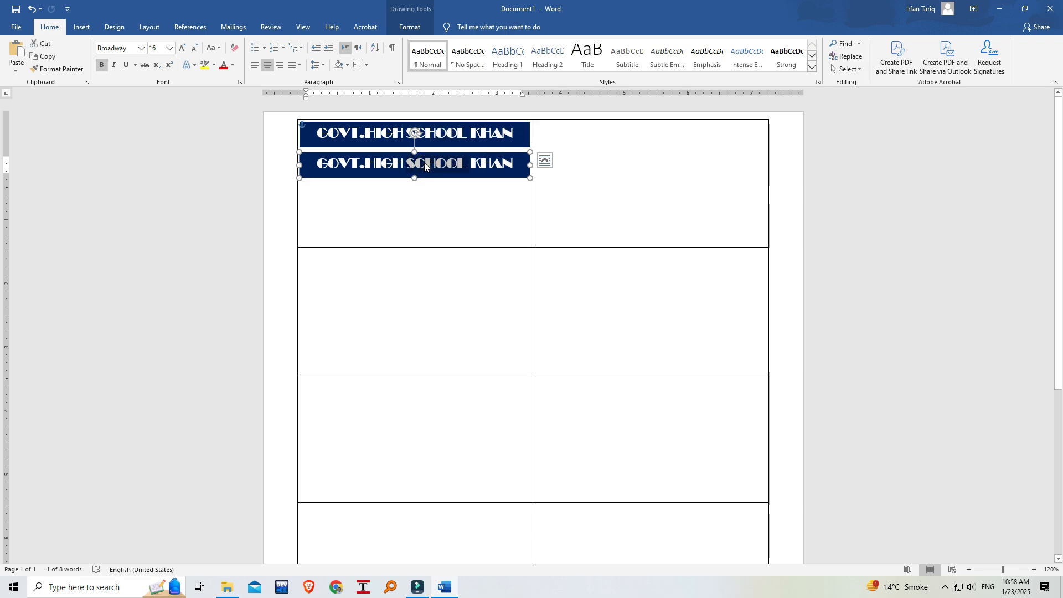
type("ALI G")
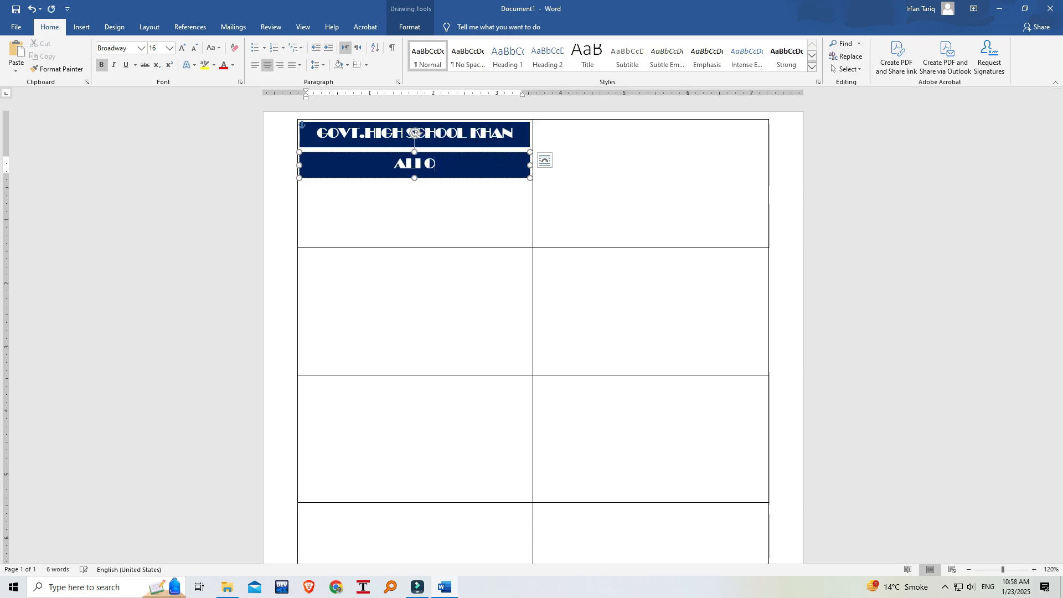
key("BackSpace")
type("PU")
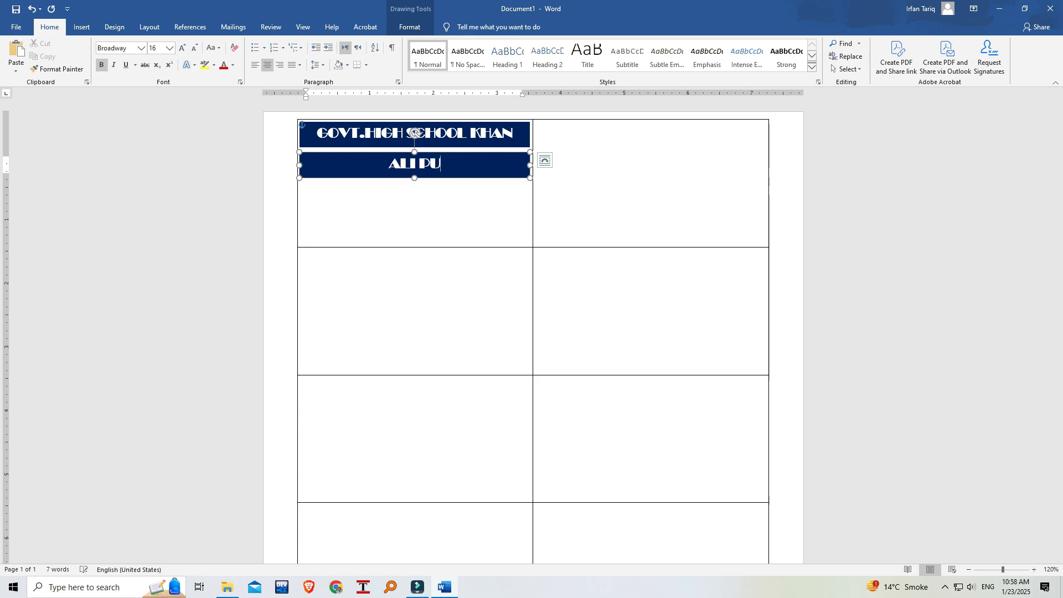
type("R ROAD KH")
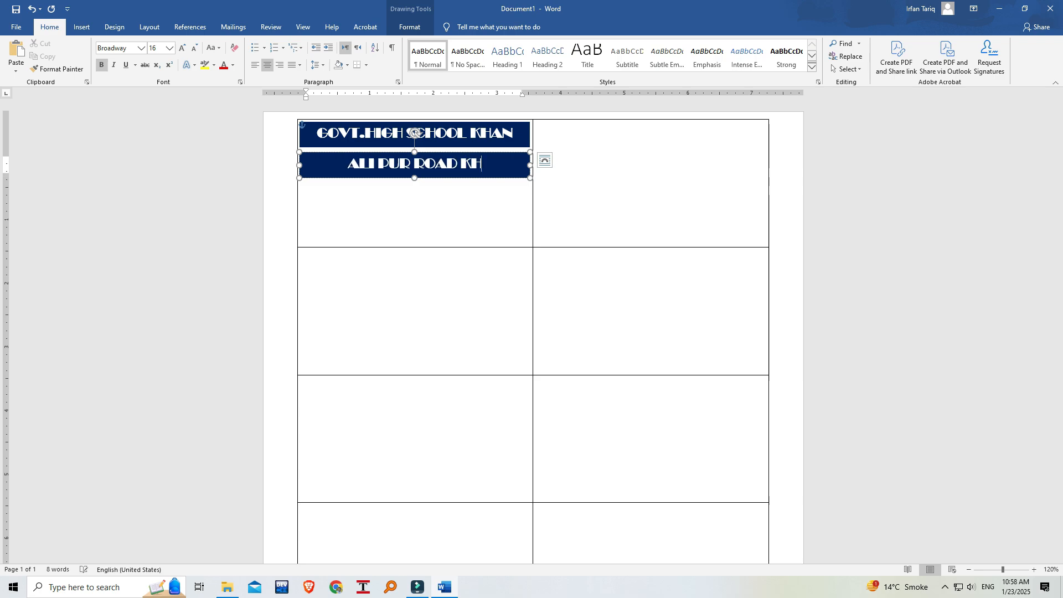
type("AN GARH")
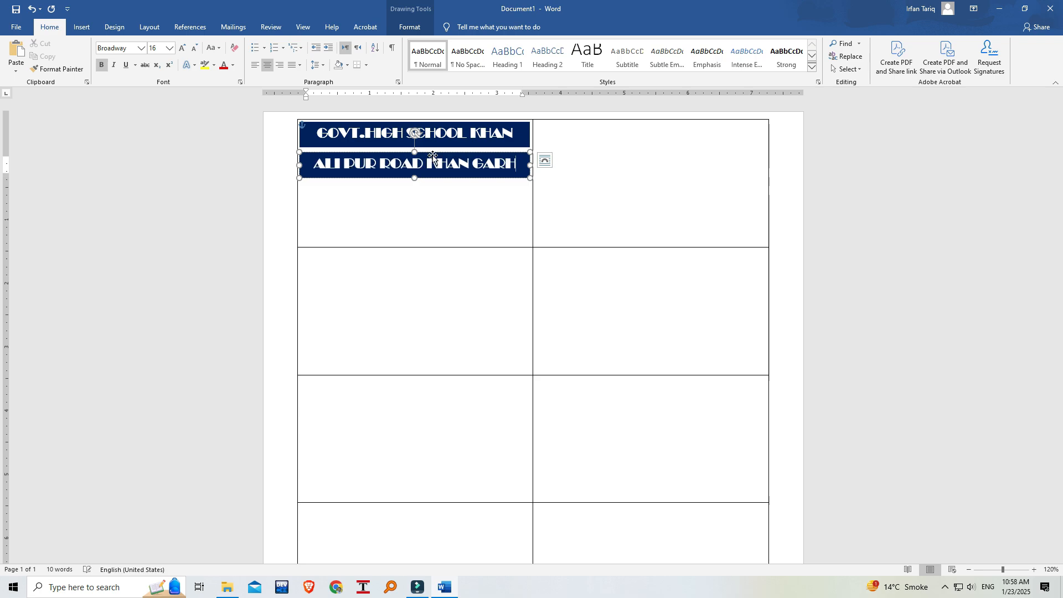
Reduce the address text to size 6 and shrink its banner to about 0.27" high and 1.5" wide.
triple_click(441, 165)
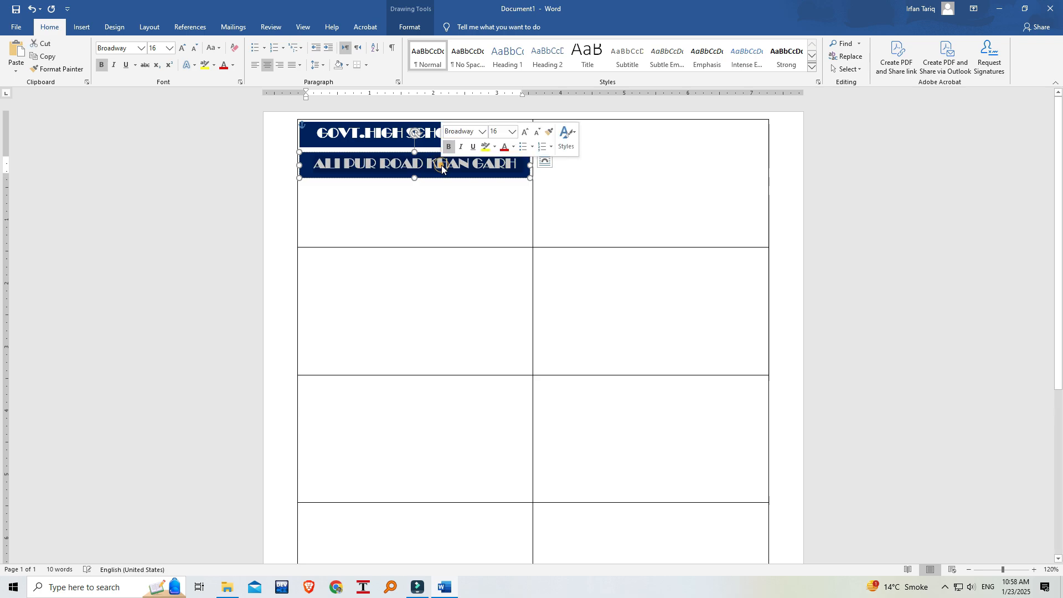
left_click(194, 47)
left_click(194, 48)
left_click(194, 47)
left_click(194, 48)
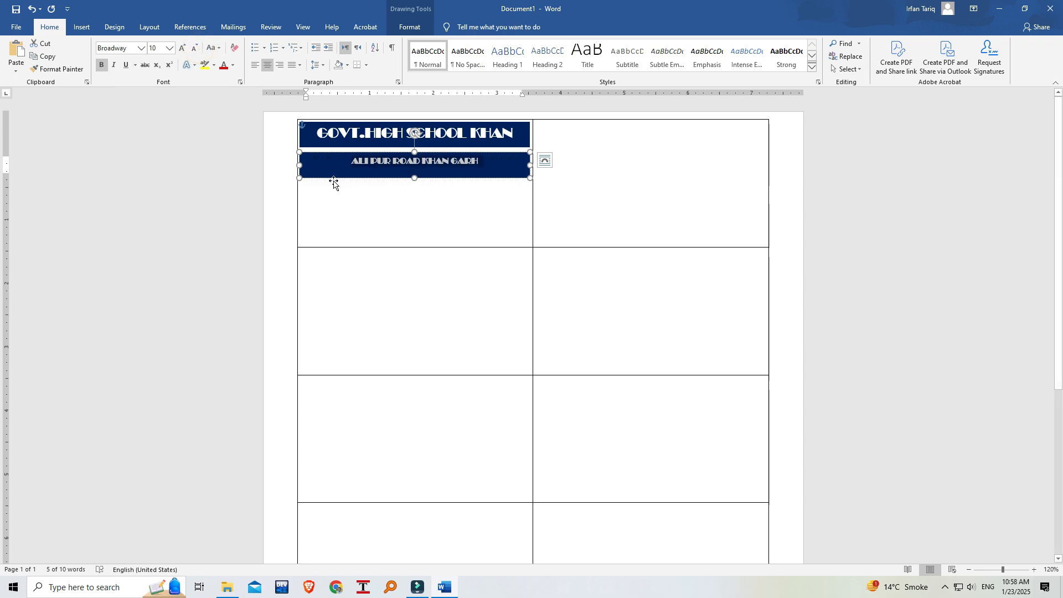
left_click_drag(299, 178, 382, 169)
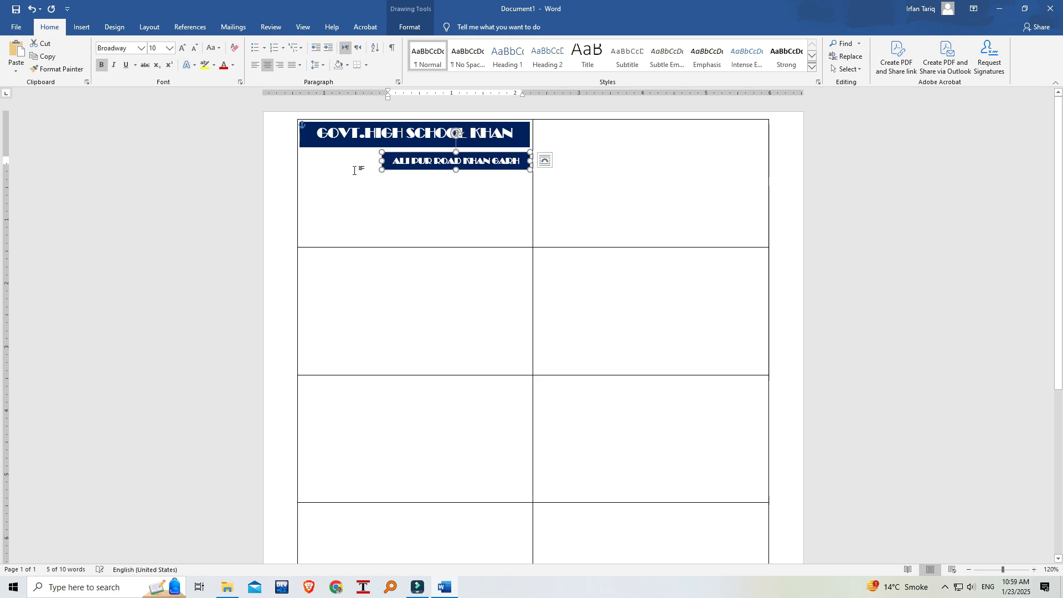
left_click(198, 52)
left_click(198, 51)
left_click(198, 51)
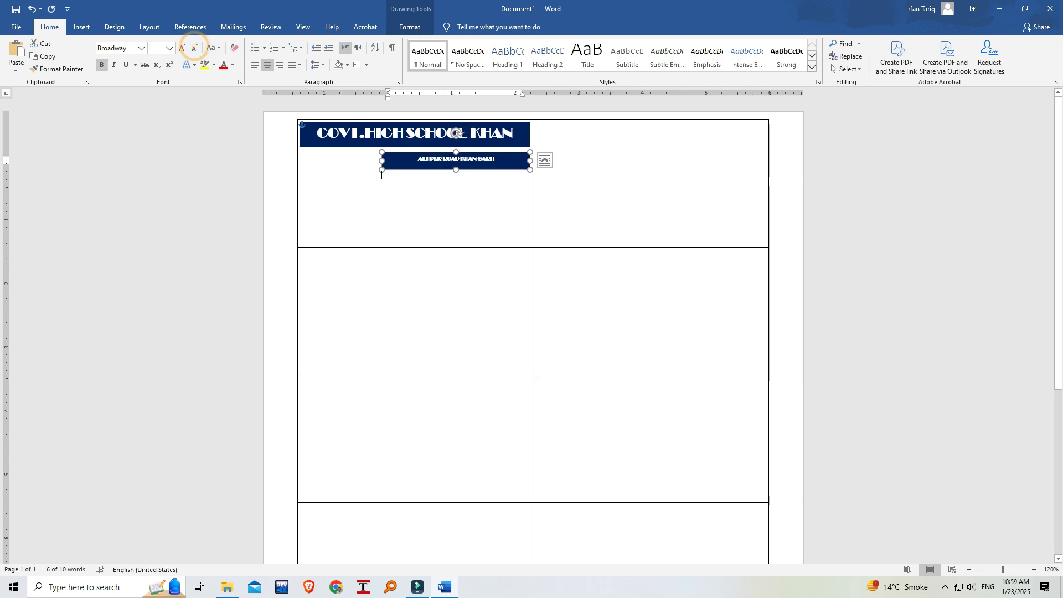
left_click_drag(382, 169, 434, 169)
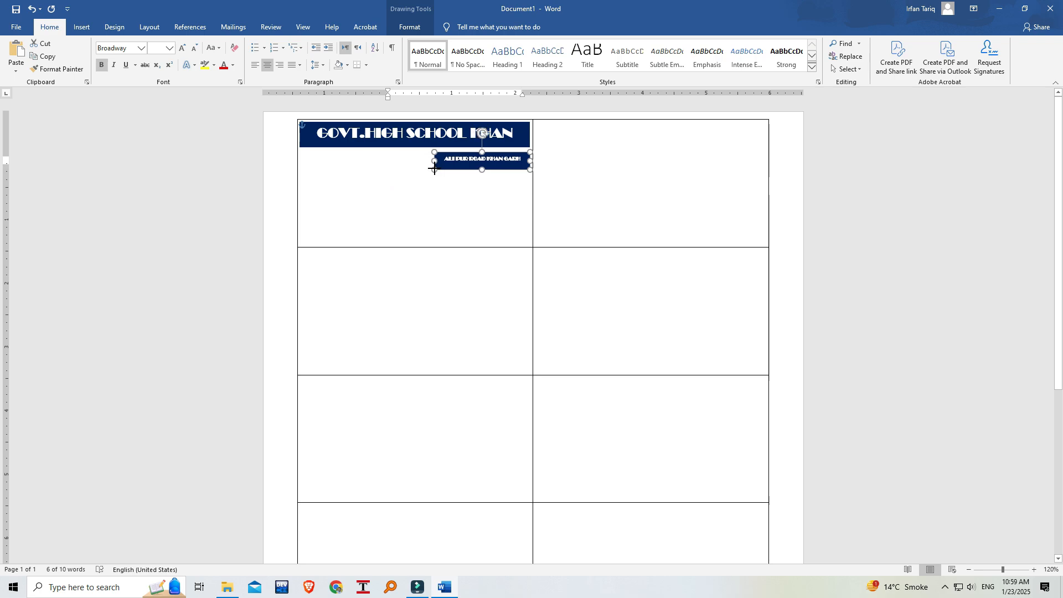
Make the school name banner taller and place the small address banner inside it, centred beneath the school name.
left_click(387, 142)
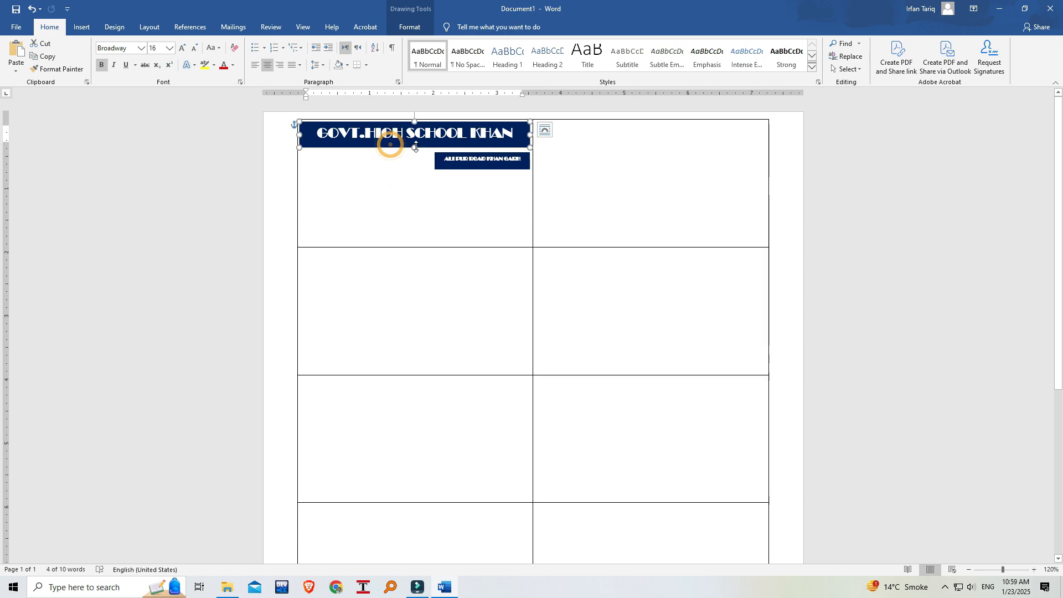
left_click_drag(415, 148, 392, 139)
left_click(458, 169)
left_click(459, 161)
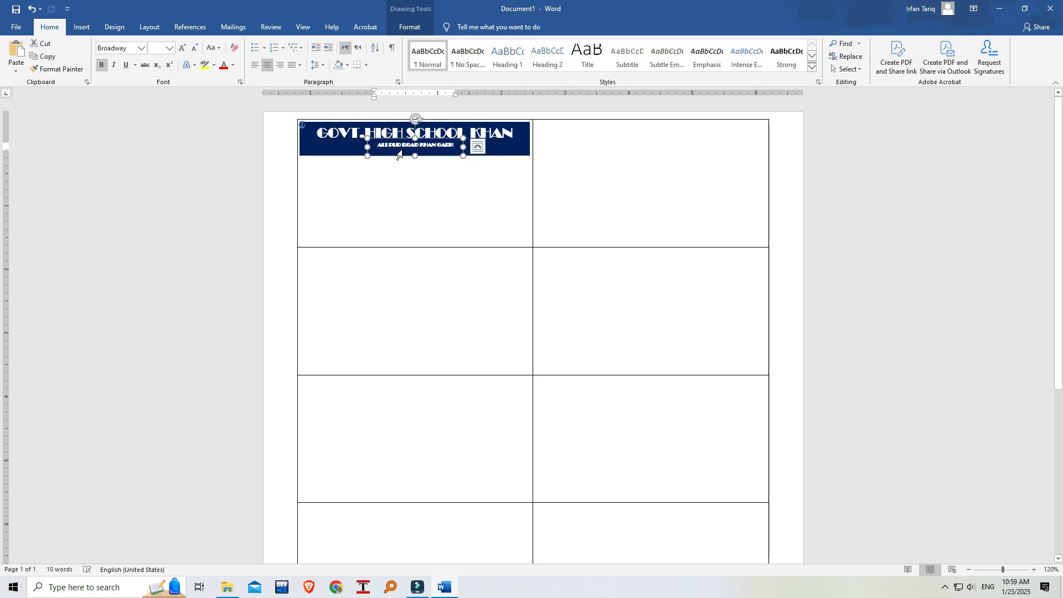
left_click(267, 65)
left_click(385, 195)
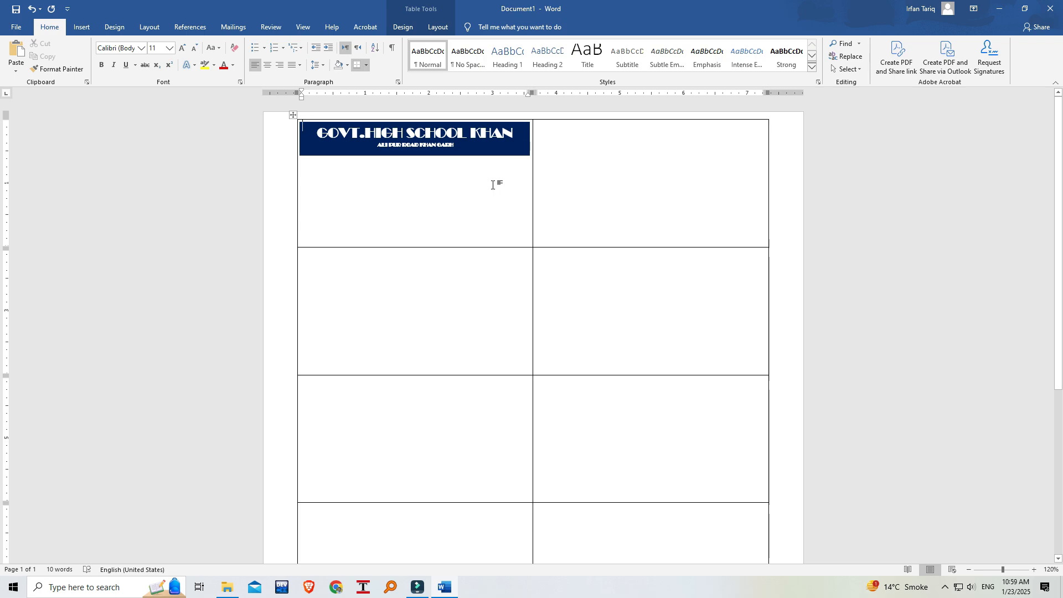
Nudge the address banner slightly lower beneath the school name and adjust the vertical alignment of its text.
left_click(417, 147)
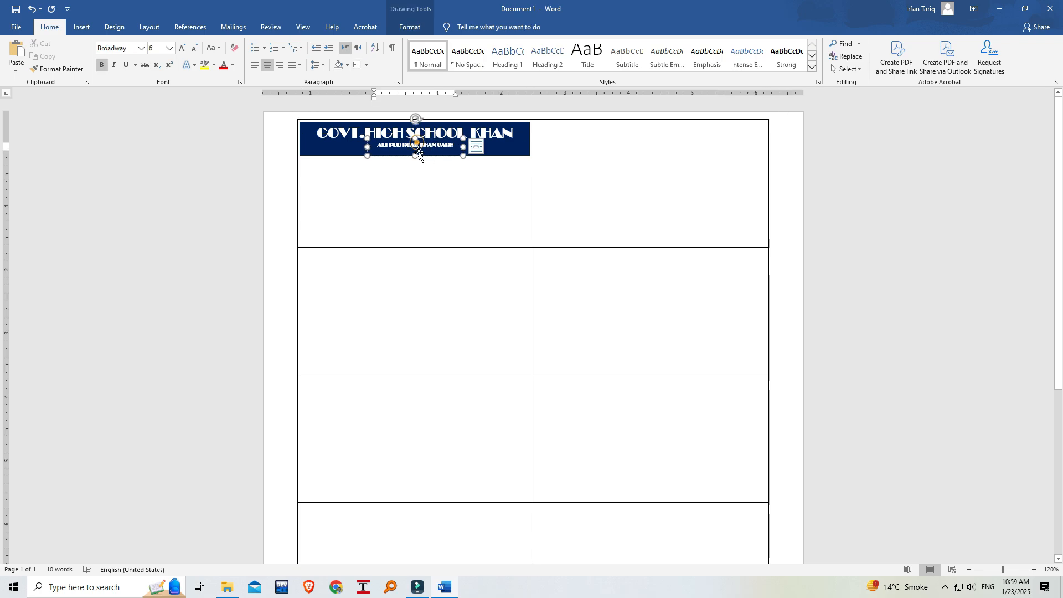
left_click_drag(404, 139, 401, 141)
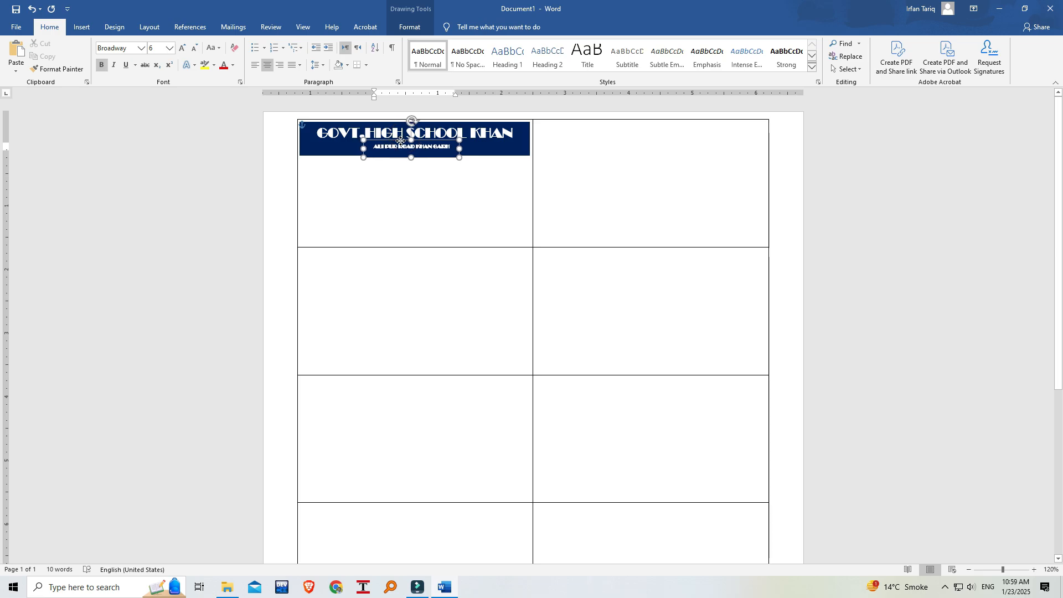
left_click(409, 26)
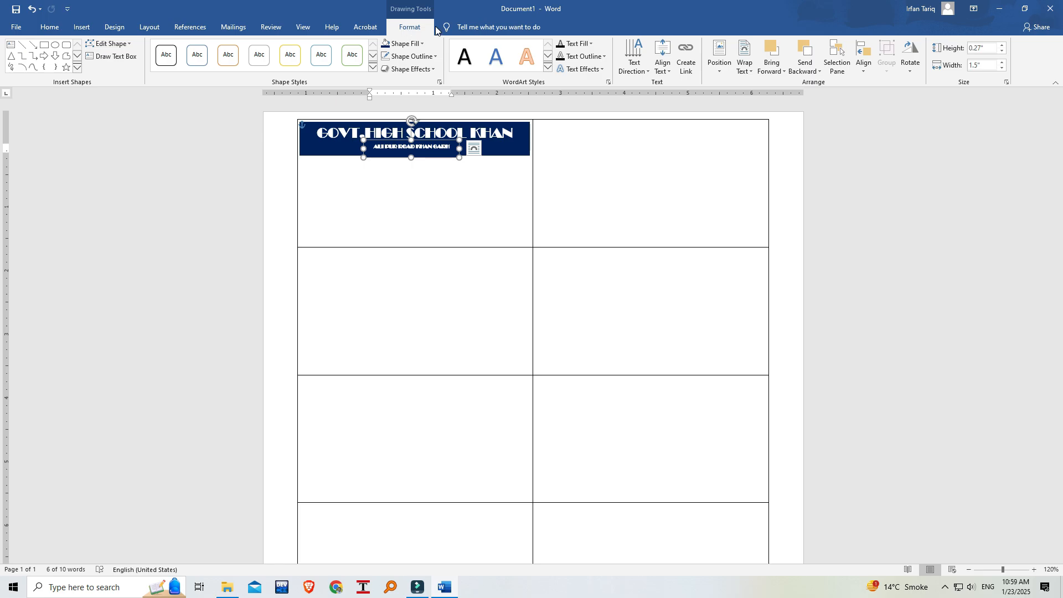
left_click(669, 70)
left_click(681, 123)
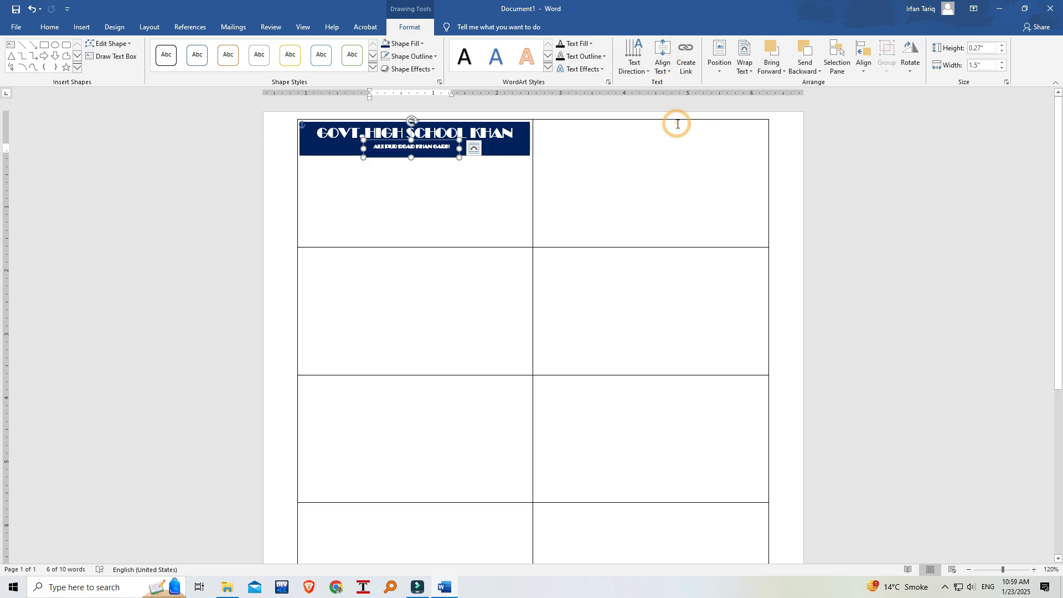
left_click(375, 184)
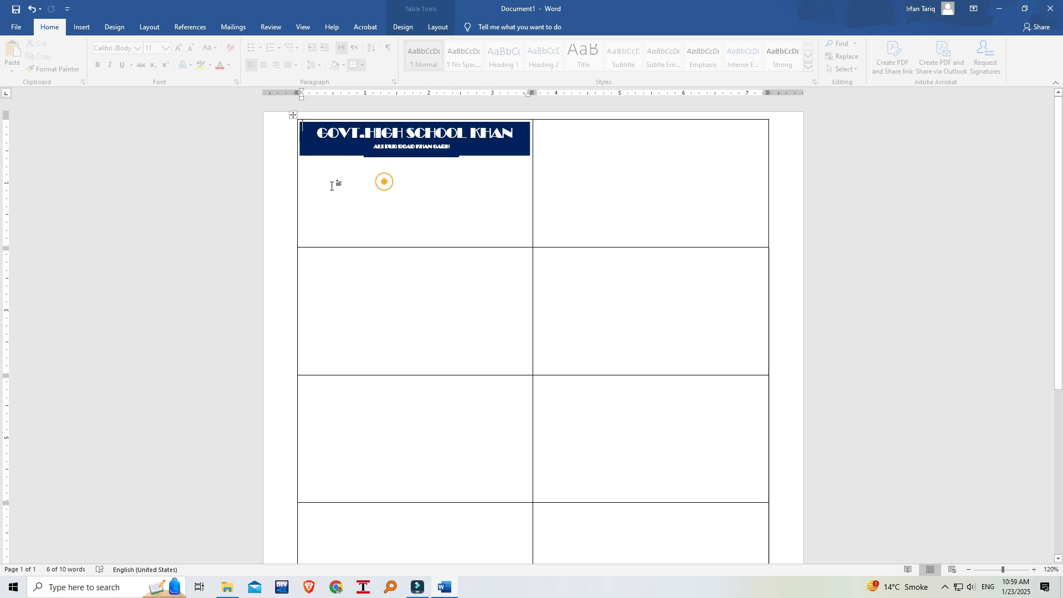
Increase the school name banner's height to about 0.53" so it fully backs the address banner.
left_click(338, 148)
left_click_drag(415, 156, 415, 158)
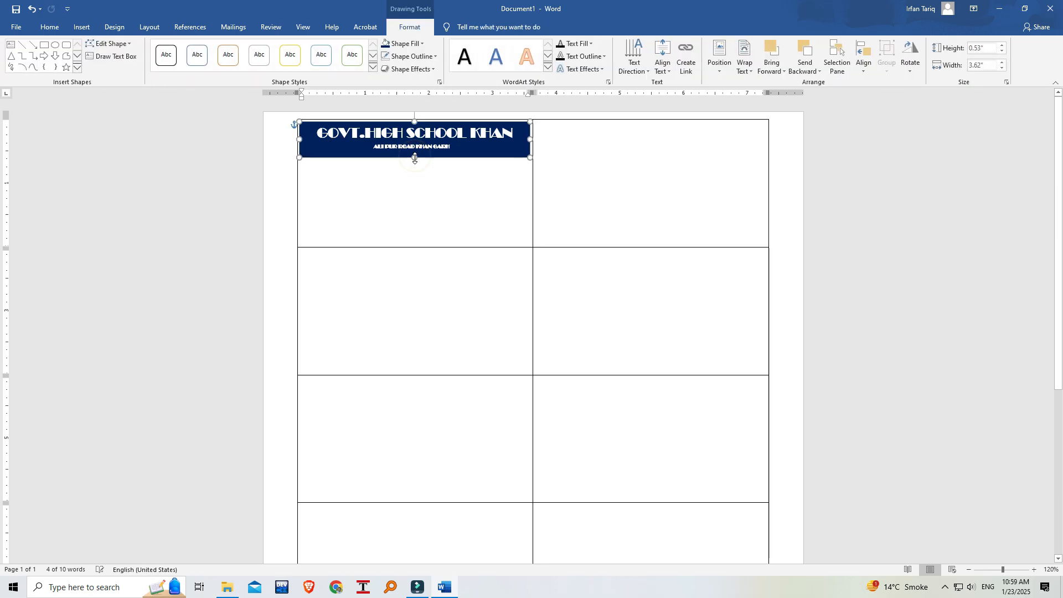
left_click(445, 184)
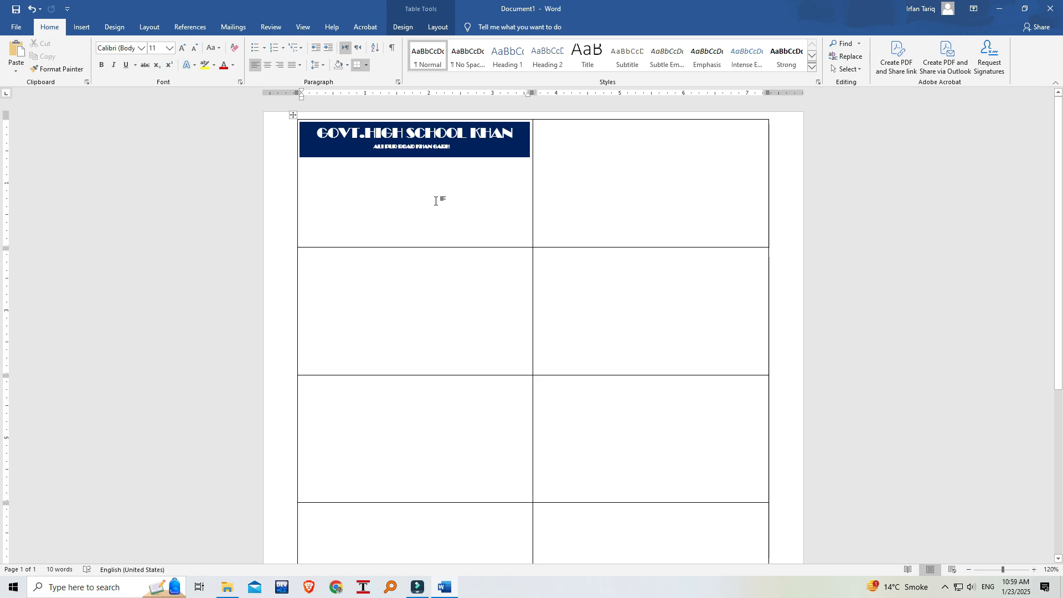
Open the picture insertion dialog with the cursor in the first table cell.
left_click(341, 172)
left_click(82, 27)
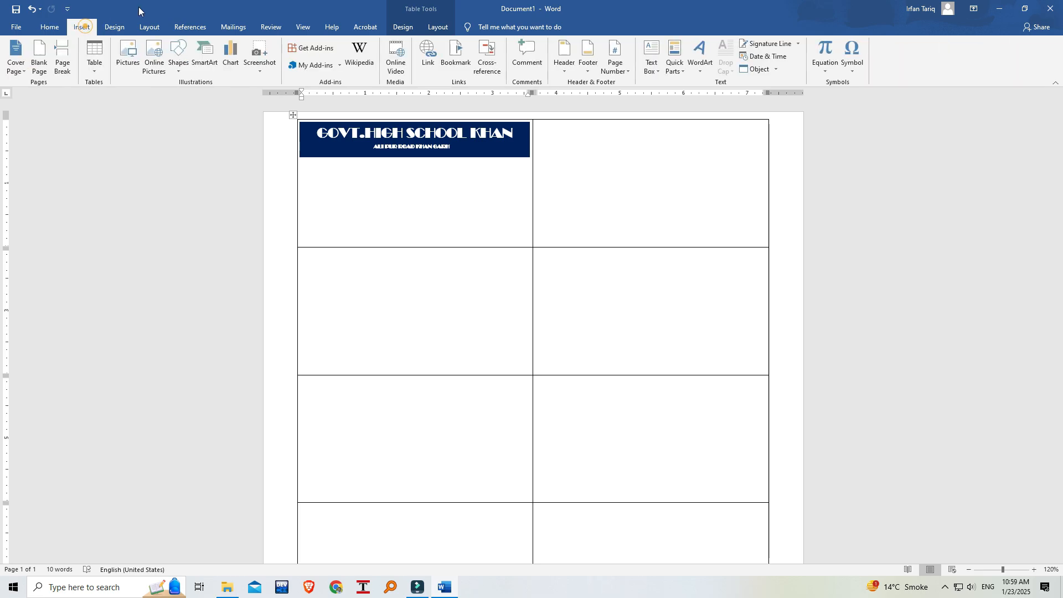
left_click(131, 52)
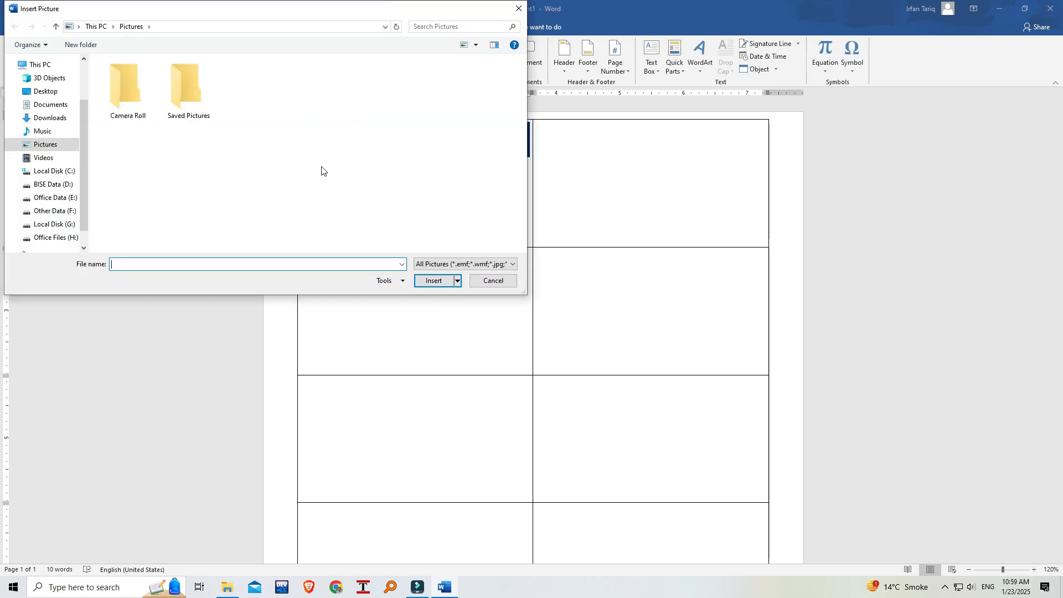
Search the Camera Roll folder and the Office Data (E:) drive for a logo picture.
double_click(124, 88)
scroll(82, 174, "down", 1)
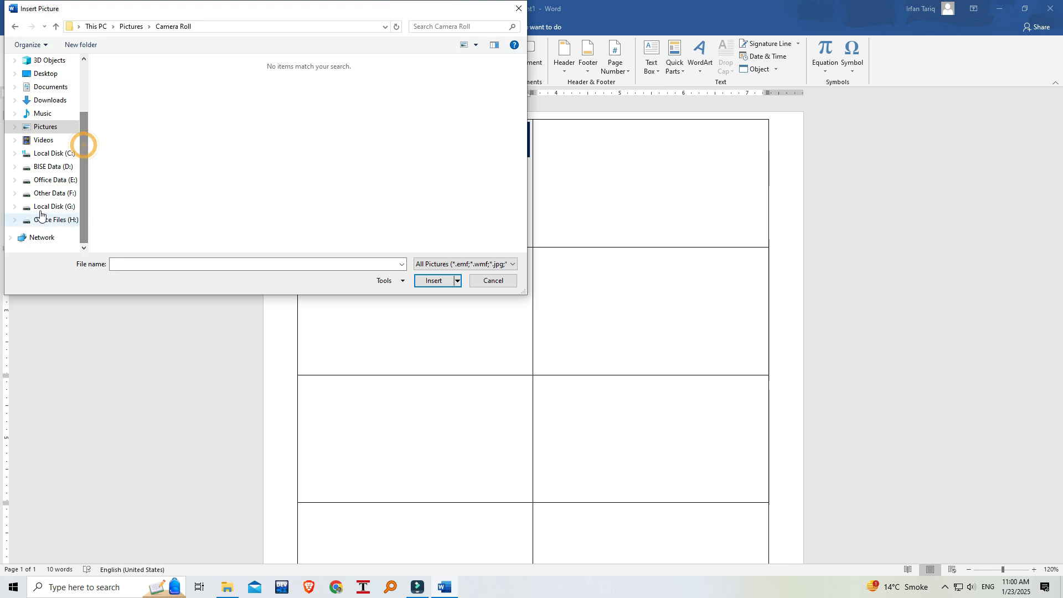
left_click(60, 180)
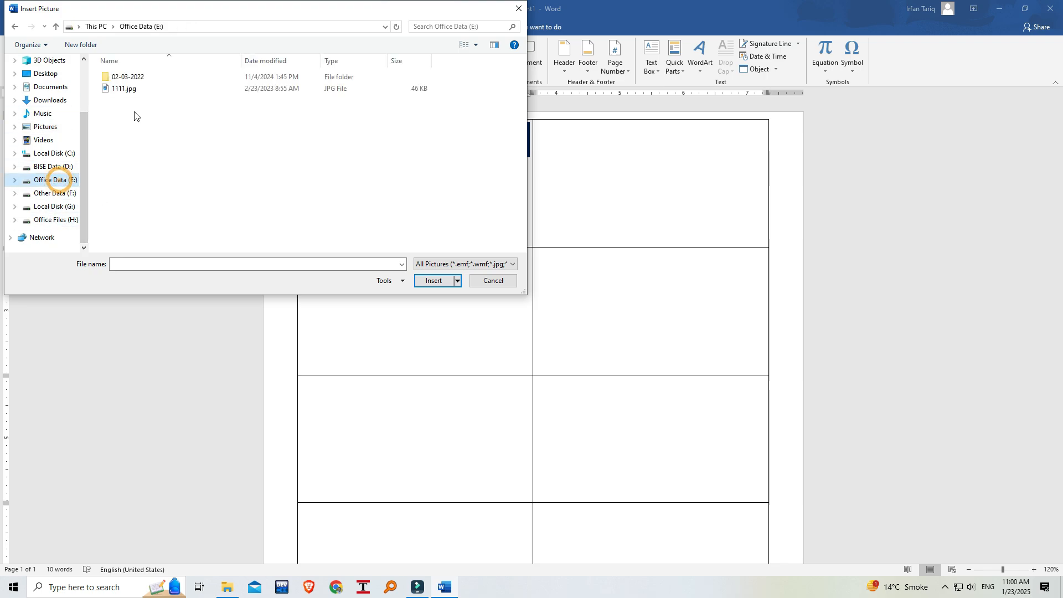
left_click_drag(522, 68, 523, 155)
left_click(258, 268)
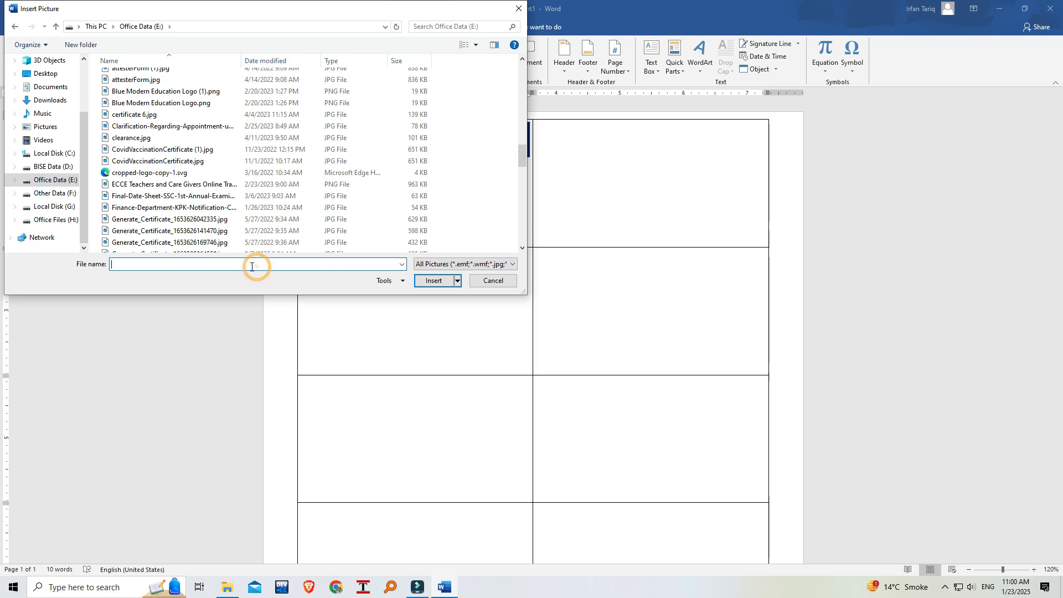
type("LOGO")
key("BackSpace")
key("BackSpace")
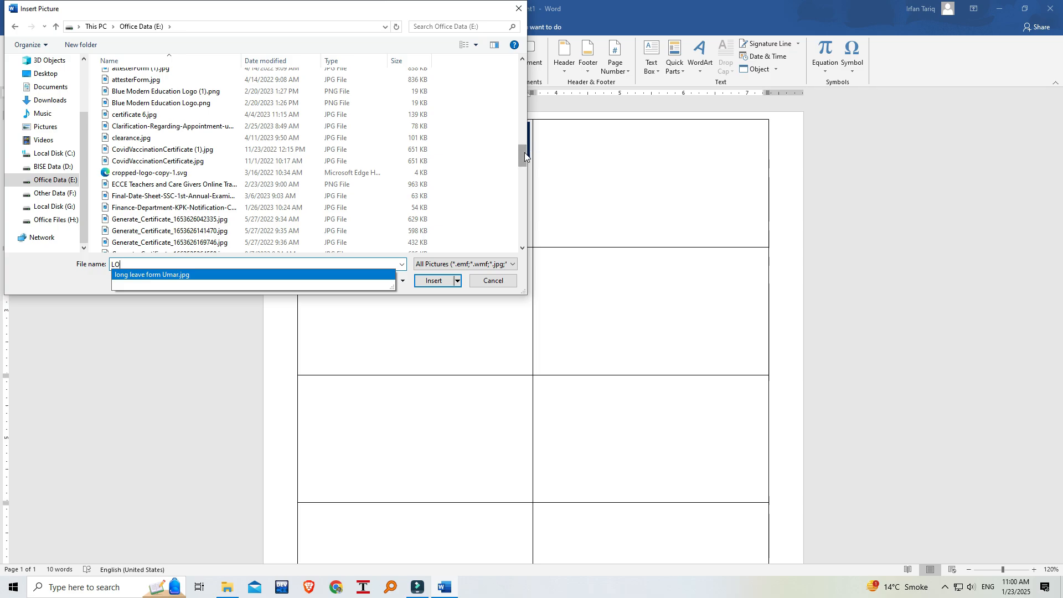
left_click_drag(524, 153, 520, 132)
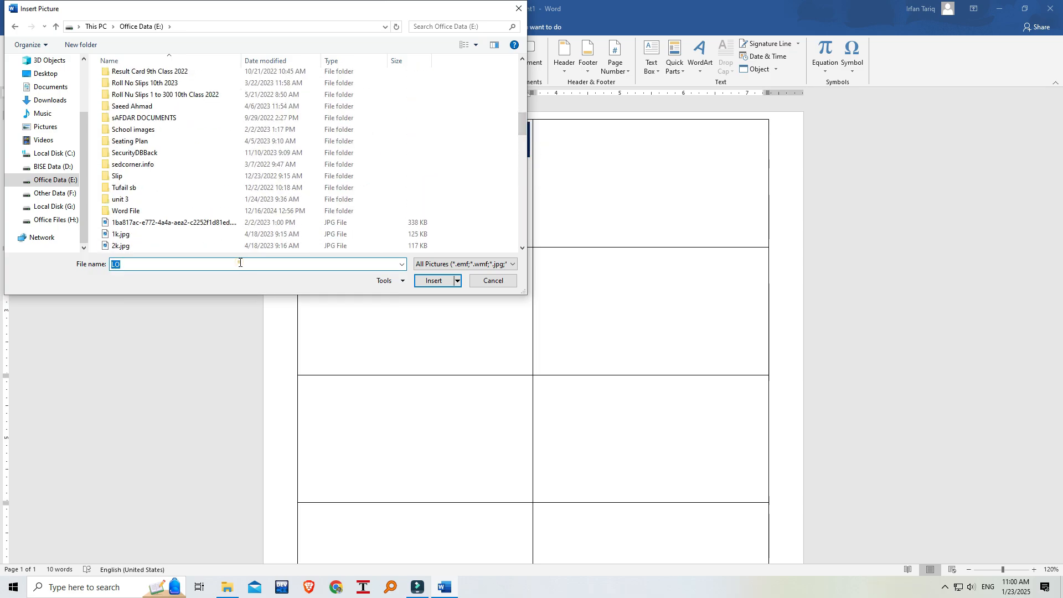
Insert the picture "logo 123.png" from the Desktop folder on the Other Data (F:) drive.
left_click(52, 194)
double_click(143, 147)
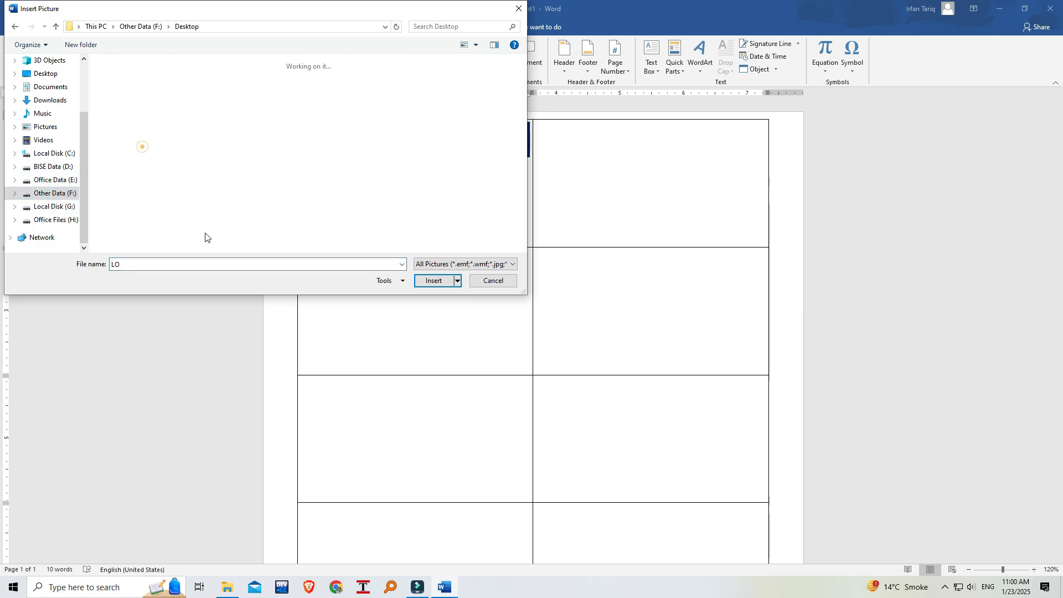
double_click(178, 264)
type("SCH")
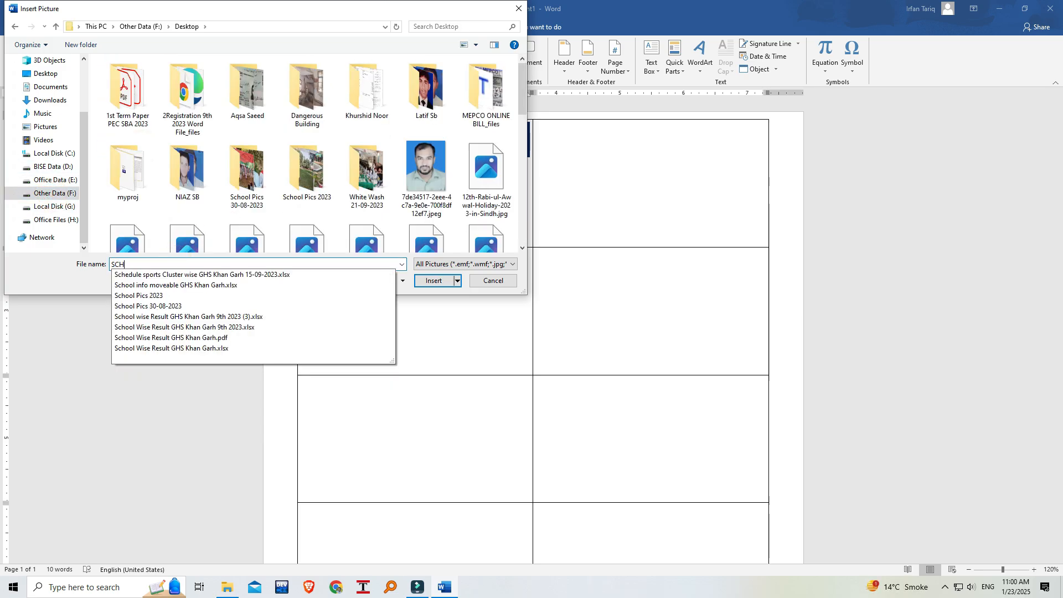
key("BackSpace")
key("BackSpace")
key("BackSpace")
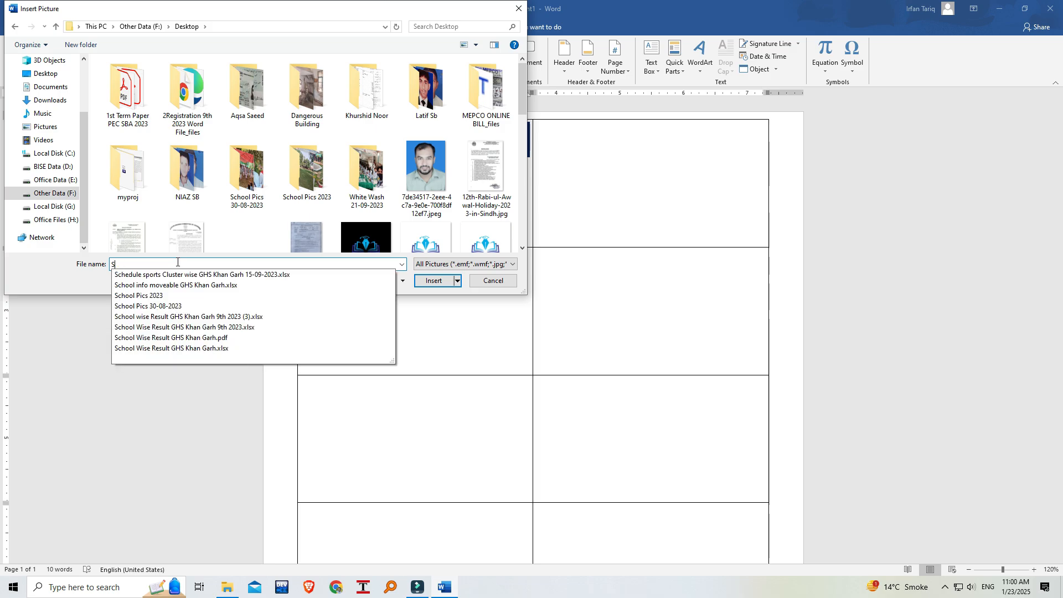
type("LOGO")
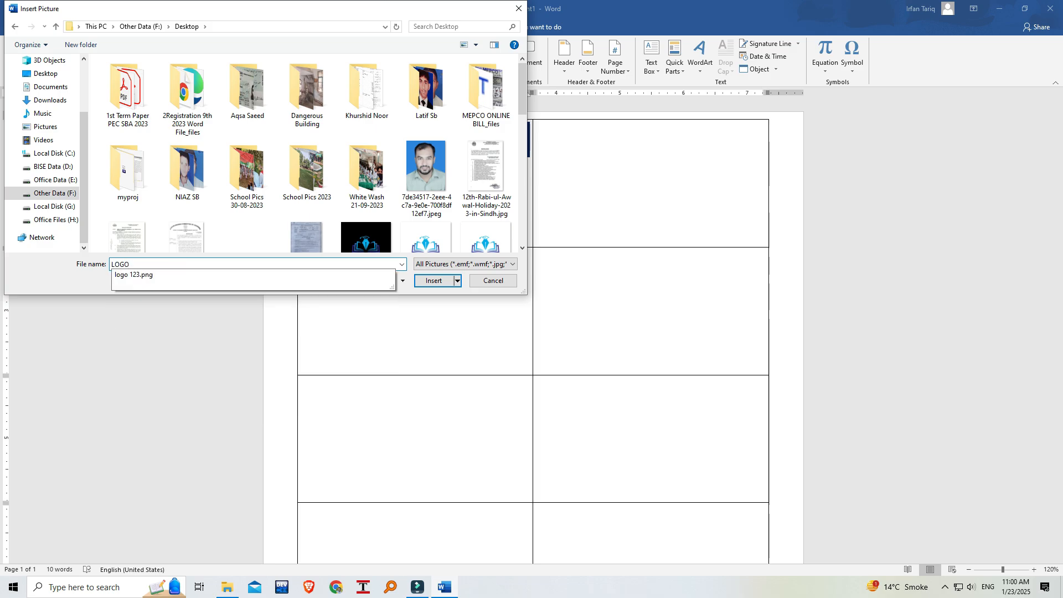
key("Down")
key("Return")
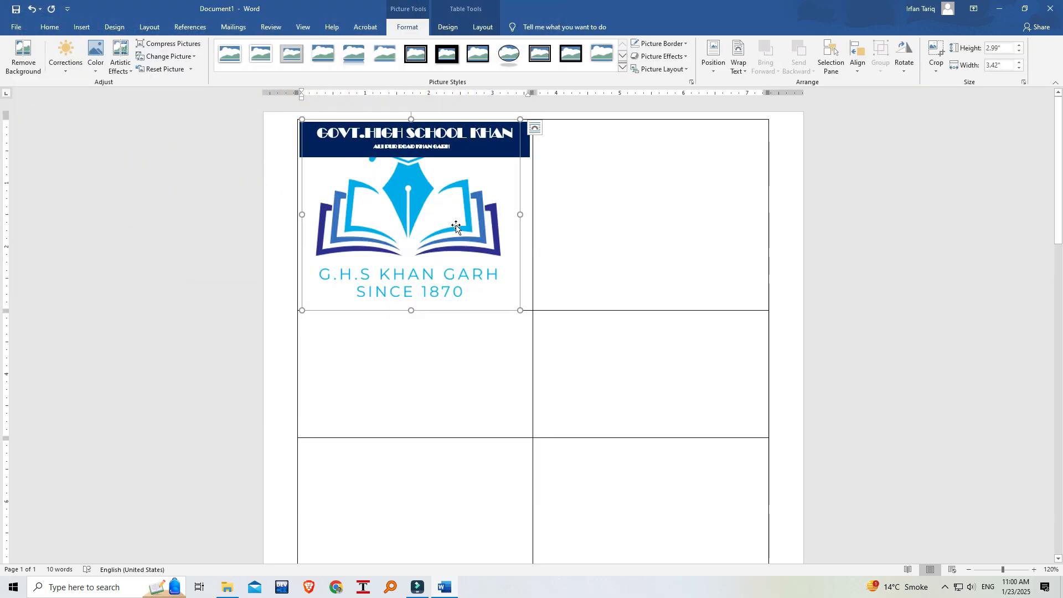
Shrink the logo proportionally to about 1.22" high and 1.39" wide and make it float by changing its text wrapping.
left_click_drag(520, 310, 392, 197)
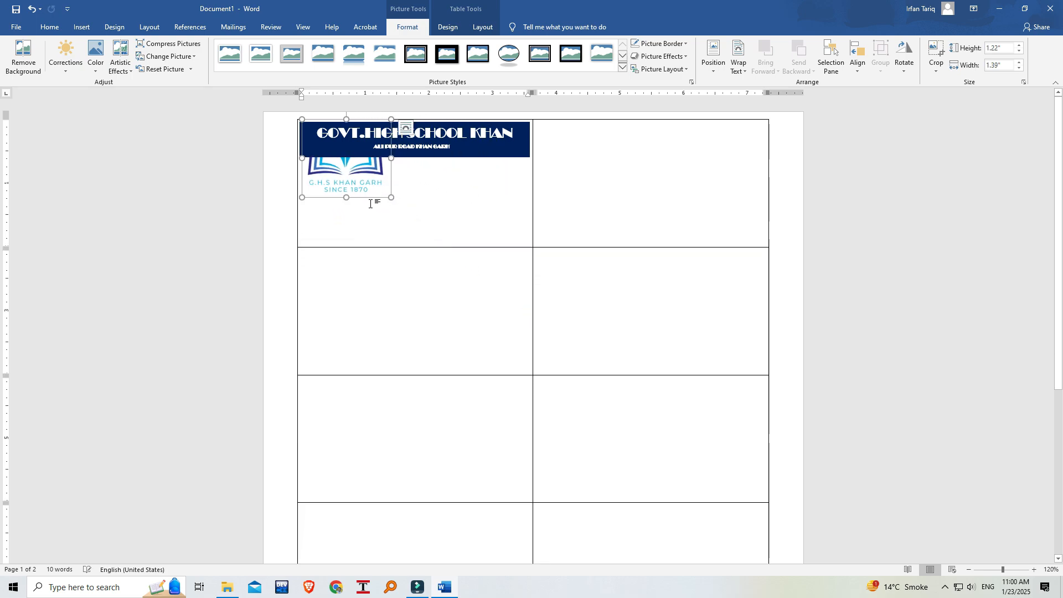
left_click(750, 72)
left_click(767, 146)
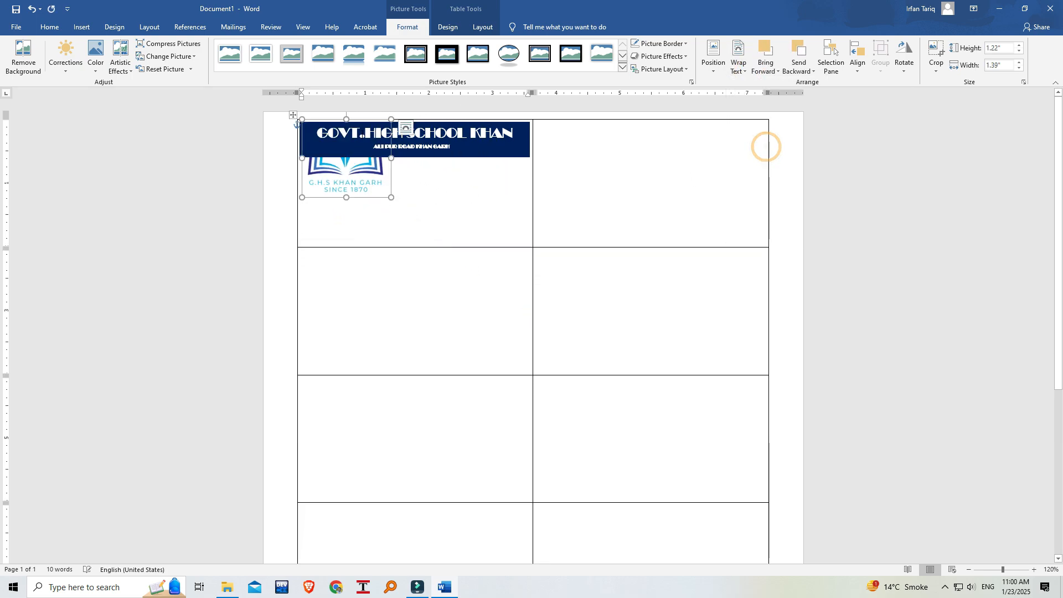
Shrink the logo to about 0.32" high and 0.37" wide, in front of text, over the header banner's lower-left corner.
left_click_drag(392, 119, 339, 178)
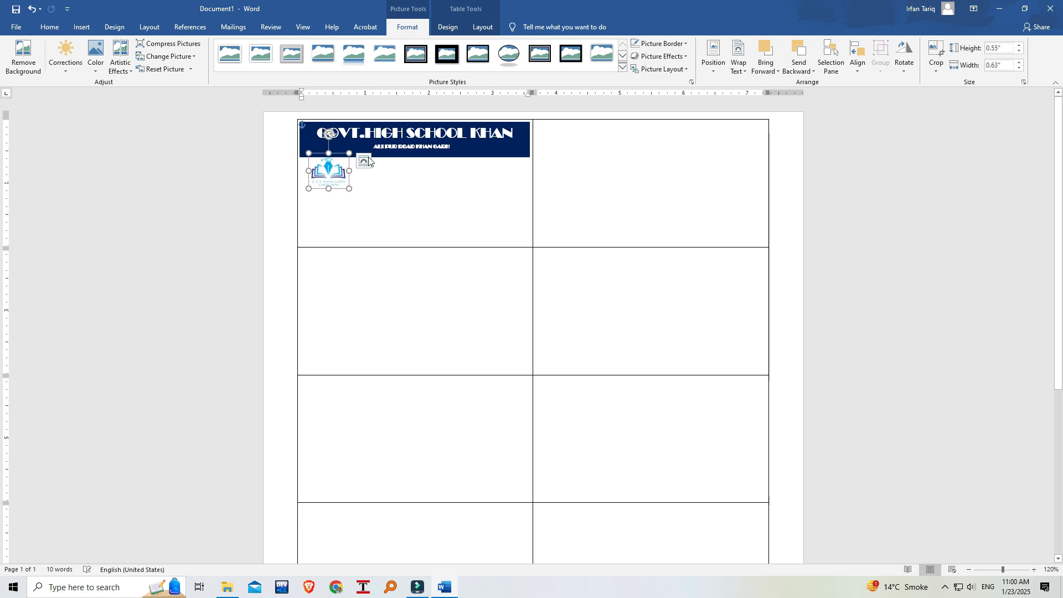
left_click(745, 69)
left_click(764, 164)
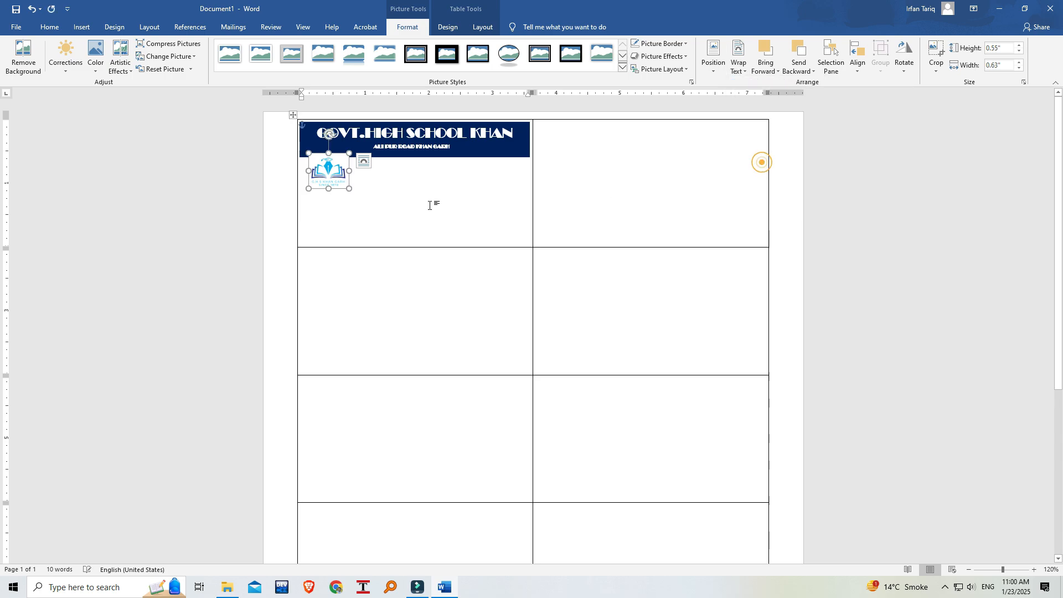
left_click_drag(351, 189, 316, 159)
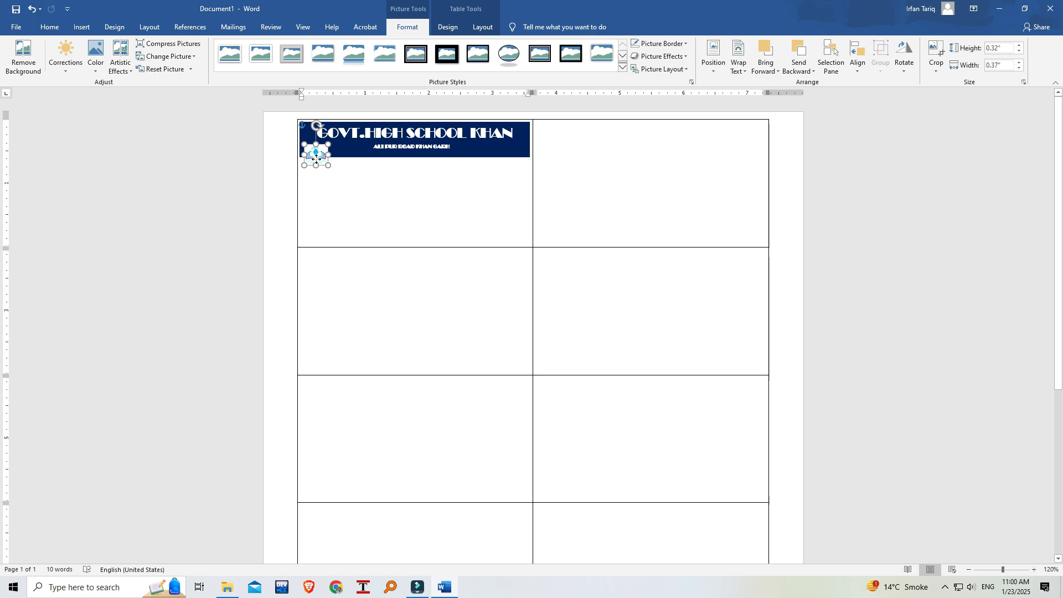
left_click_drag(315, 159, 315, 159)
left_click(388, 160)
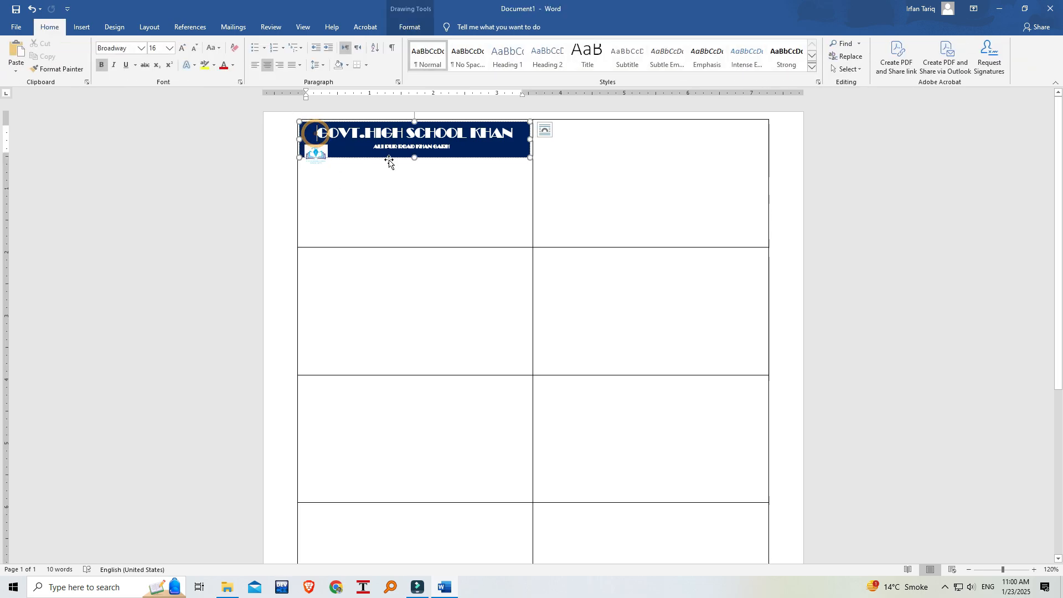
key("ctrl+z")
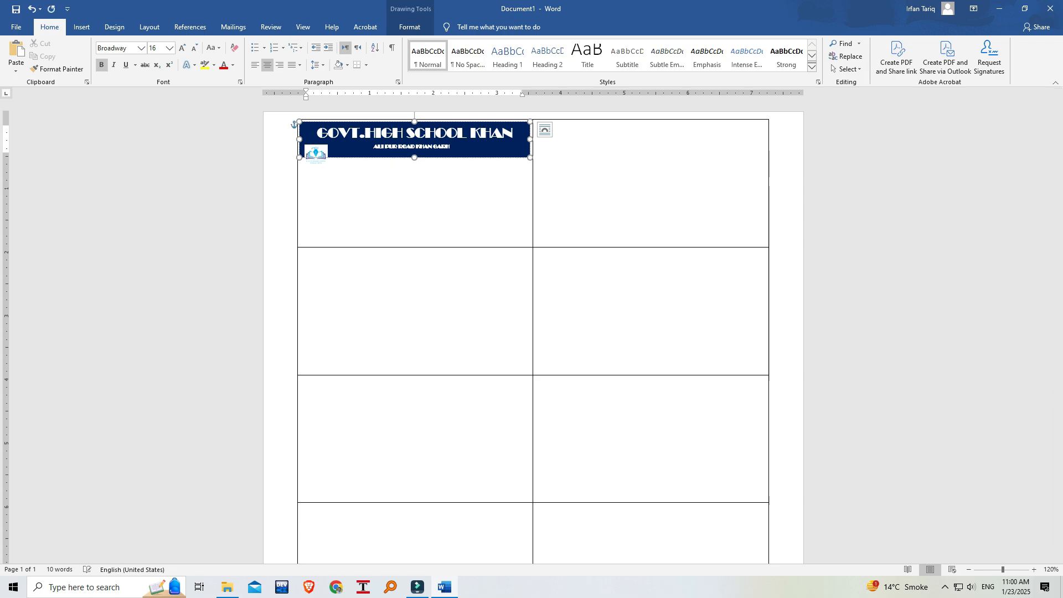
Enter the labels Name:, Father's Name:, DoB:, Course and Address on separate lines in the first cell, with a blank line above them.
left_click(326, 177)
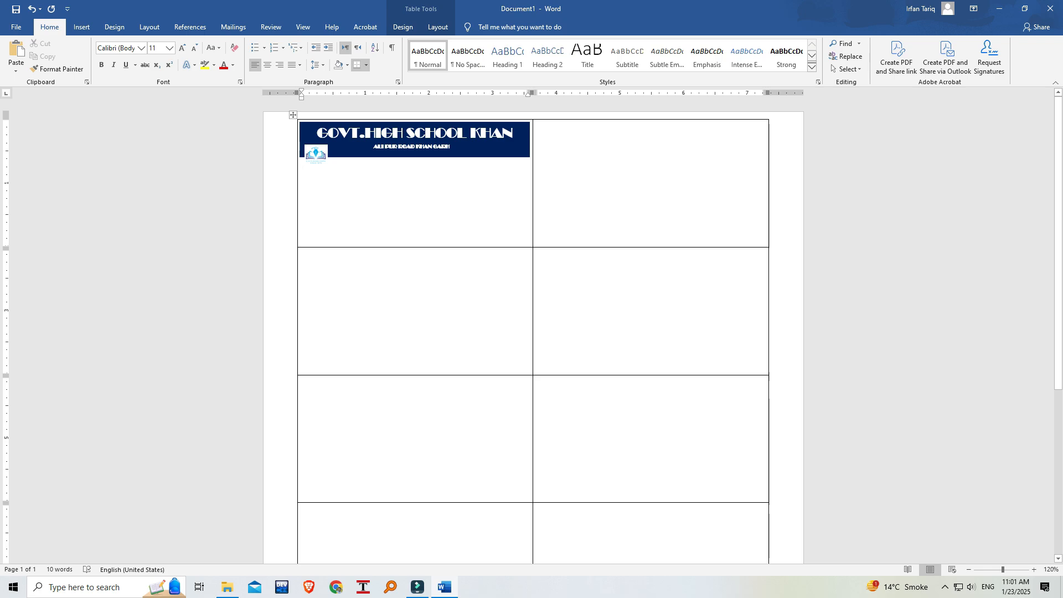
type("Name:")
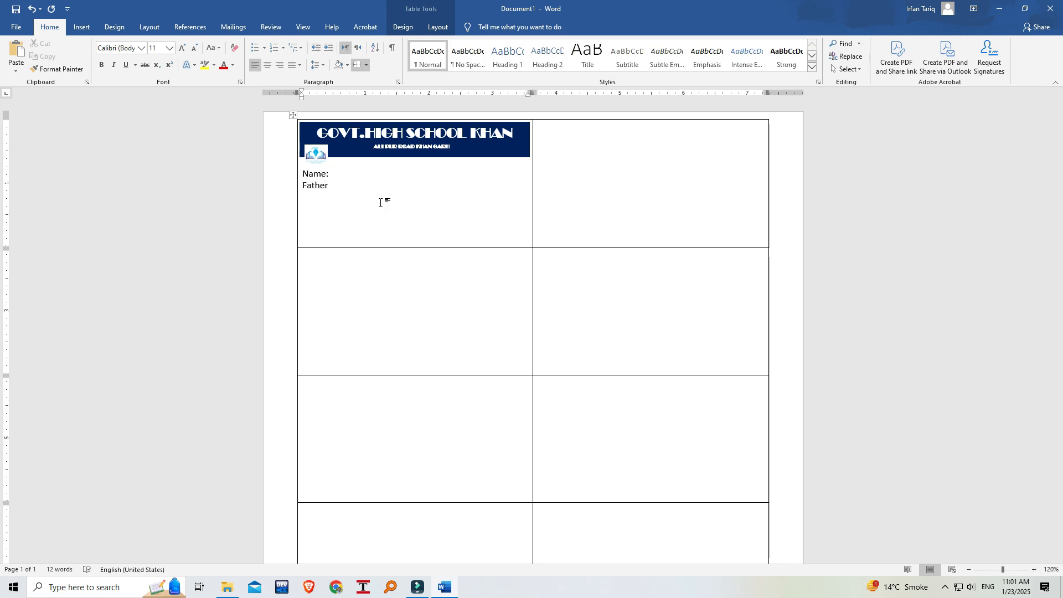
type("s Name:")
key("Return")
type("DoB:")
key("Return")
left_click(303, 173)
key("Return")
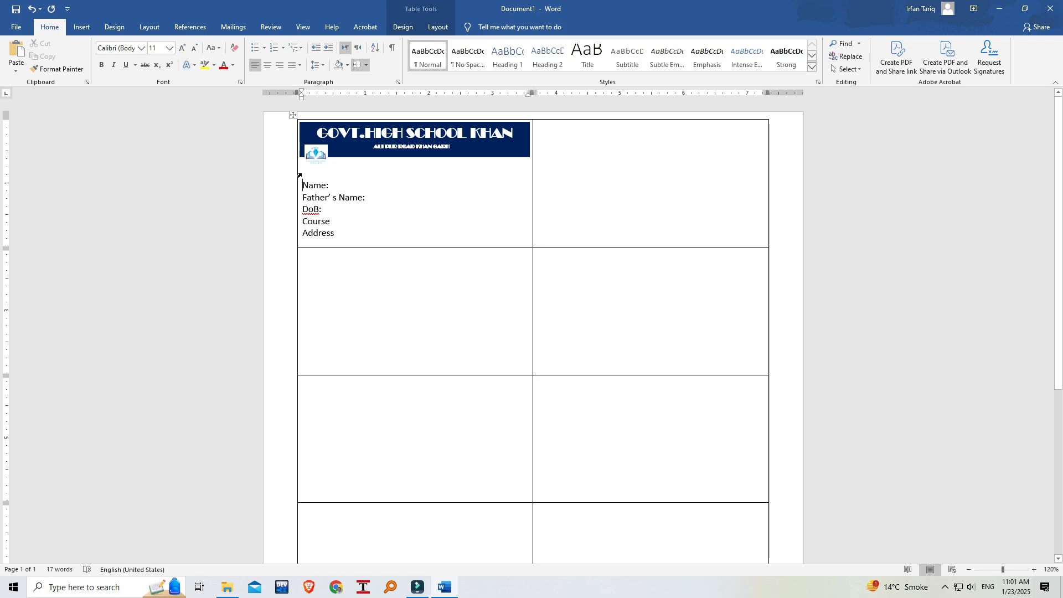
Space the colons away from the Name, Father's Name and DoB labels into a column and add matching colons for Course and Address.
left_click(329, 184)
key("Tab")
left_click(326, 186)
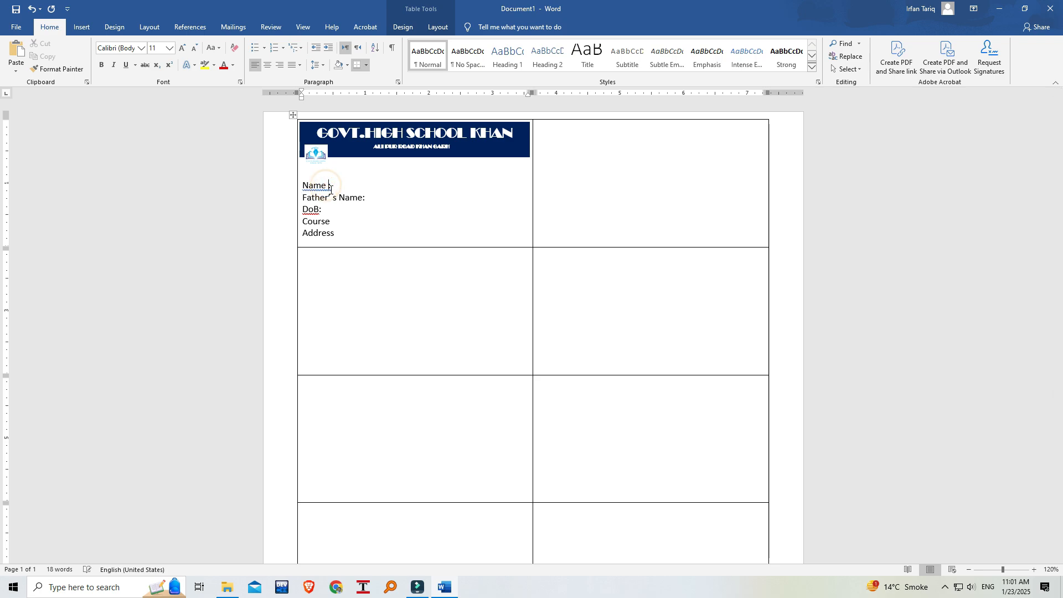
key("ctrl+Tab")
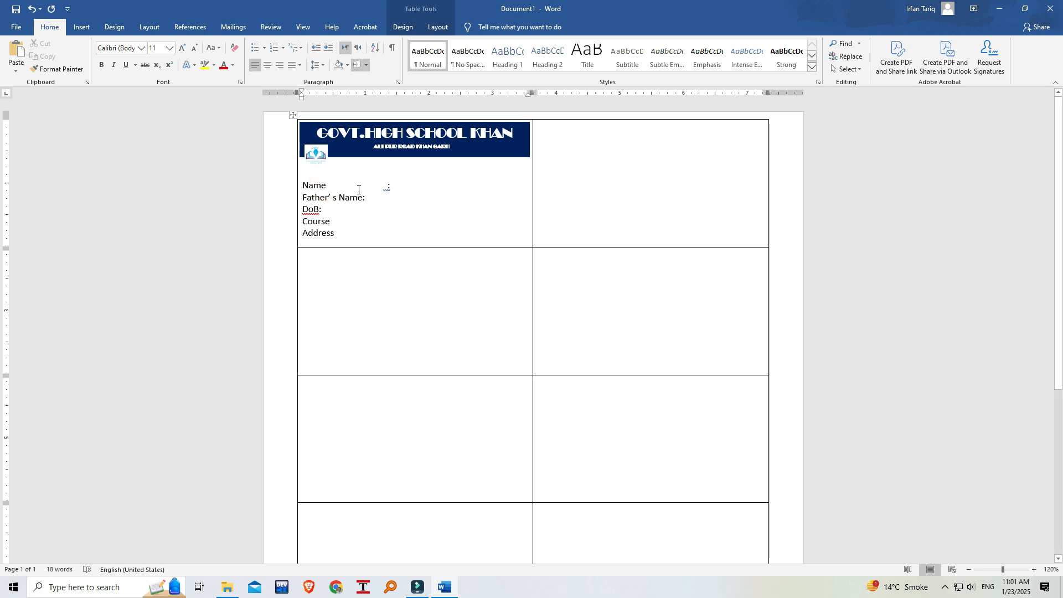
key("BackSpace")
key("BackSpace")
left_click(365, 197)
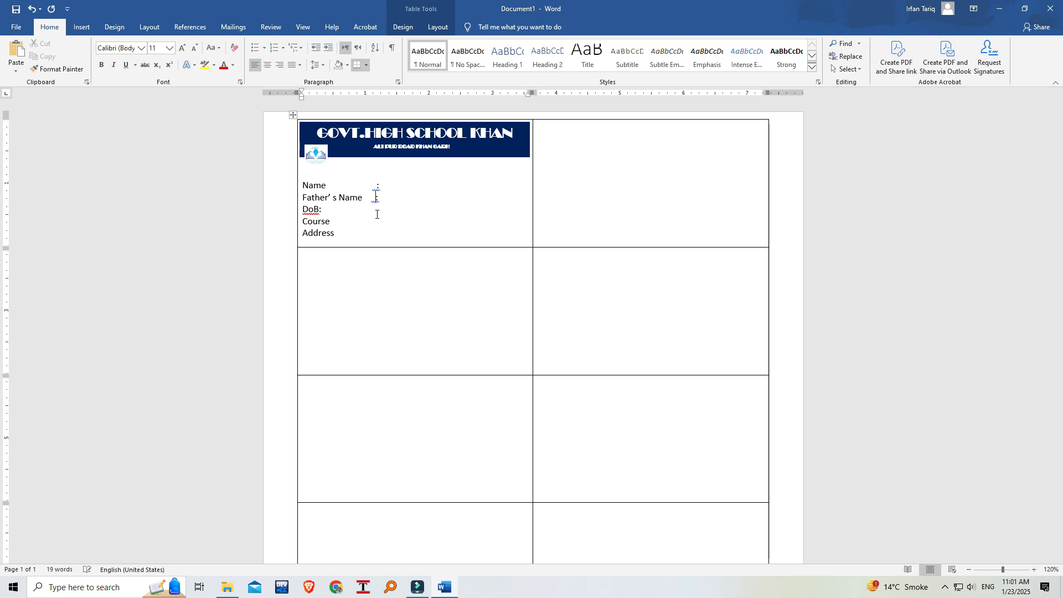
left_click(320, 210)
key("BackSpace")
left_click(333, 221)
left_click(339, 232)
Clear the grammar flags on the colons after the five field labels.
right_click(377, 185)
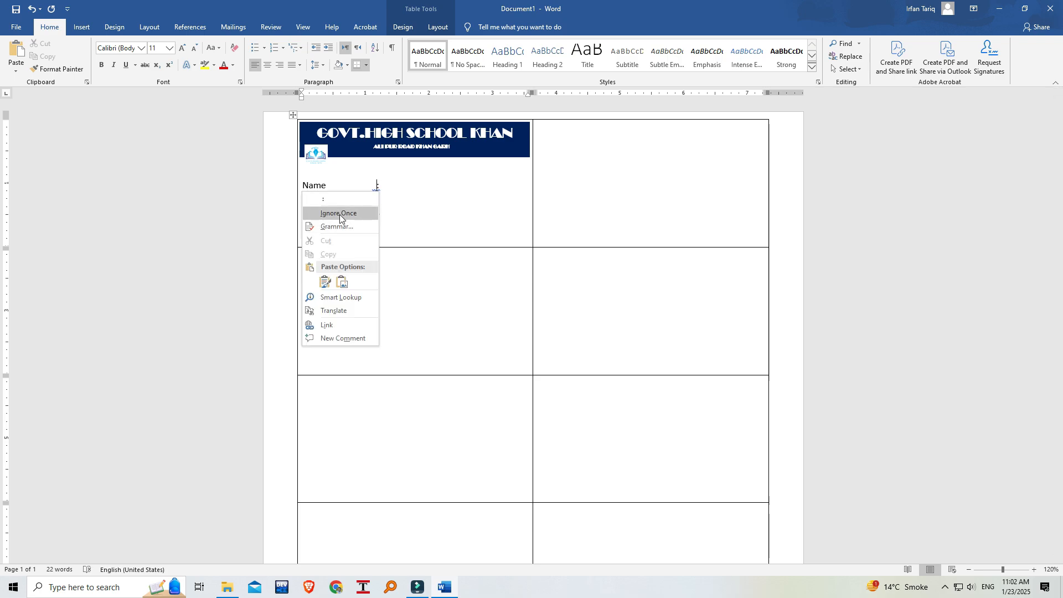
left_click(340, 215)
right_click(376, 199)
left_click(338, 225)
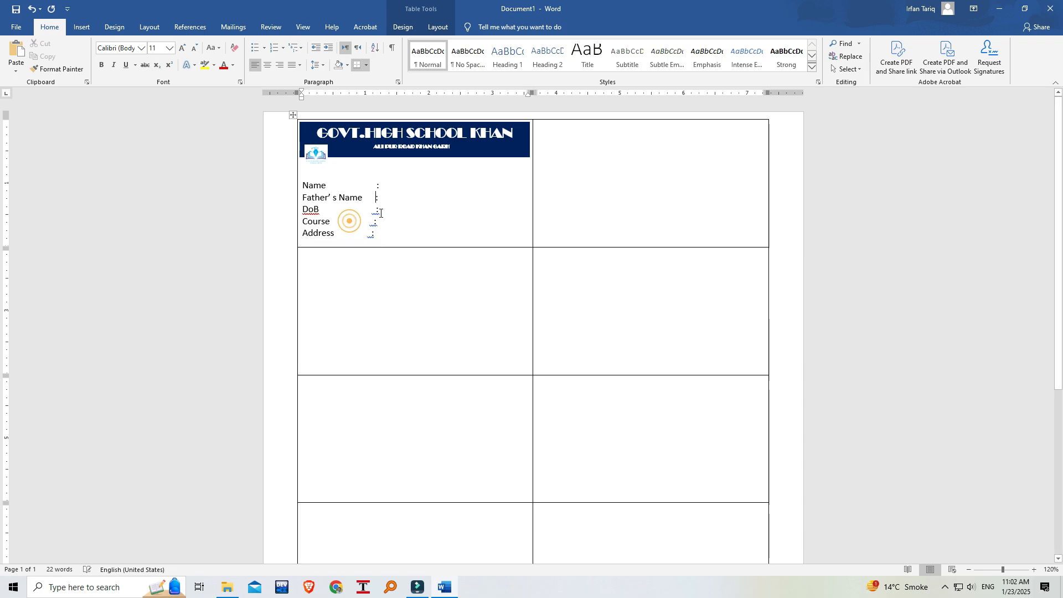
right_click(375, 210)
left_click(288, 224)
right_click(375, 222)
left_click(341, 249)
right_click(375, 211)
left_click(324, 232)
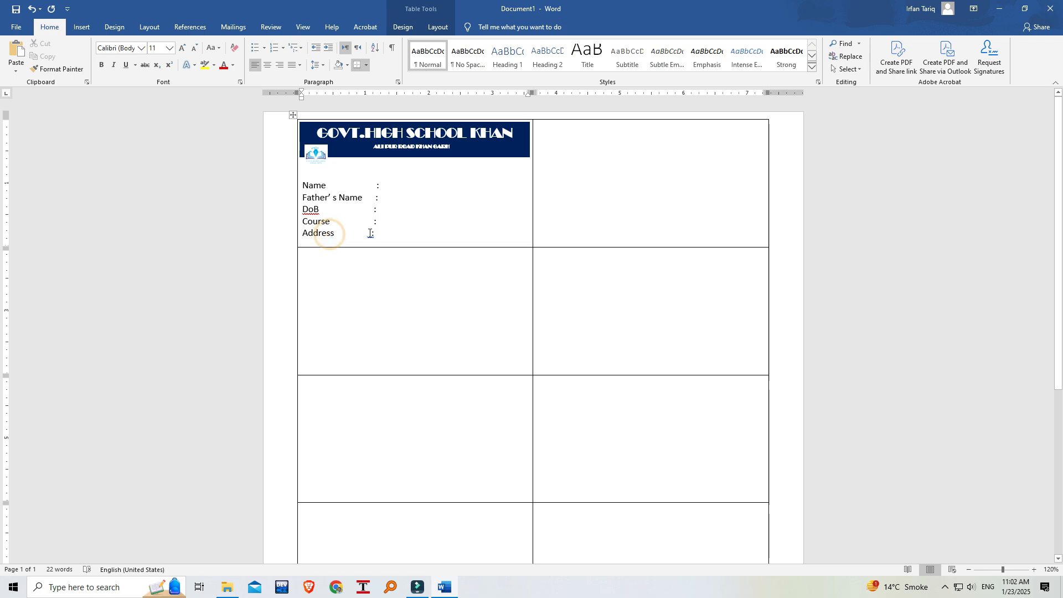
right_click(336, 234)
left_click(297, 260)
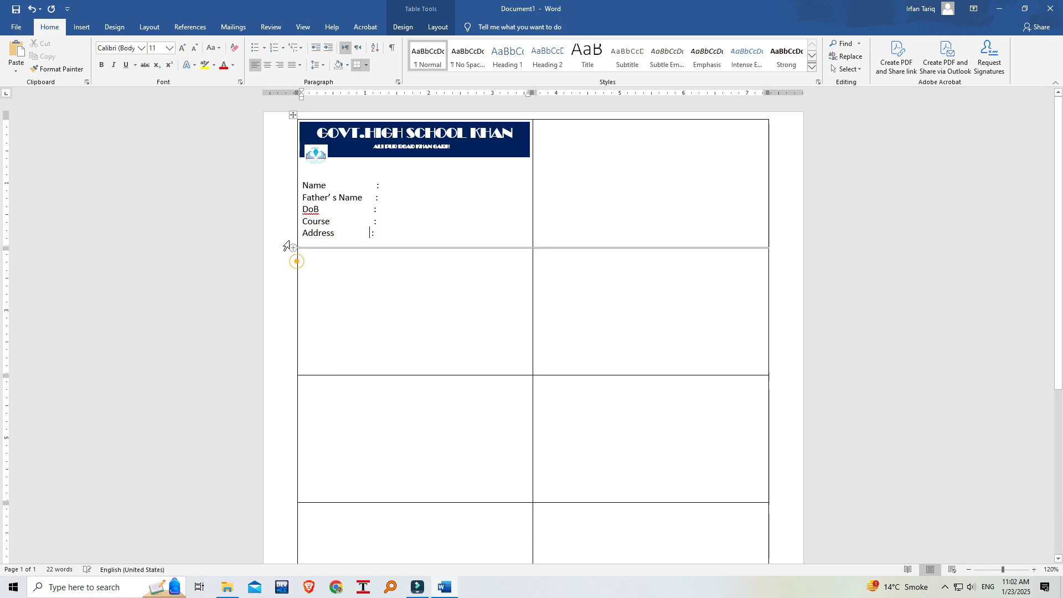
Align the DoB, Course and Address colons with the colons of the two lines above.
left_click(372, 209)
left_click(370, 222)
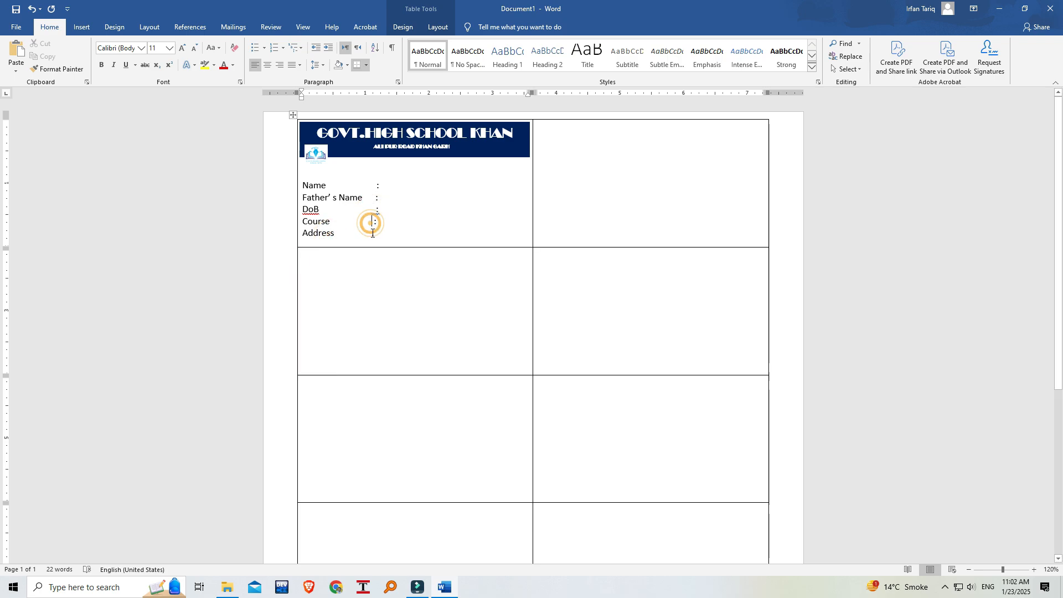
left_click(369, 233)
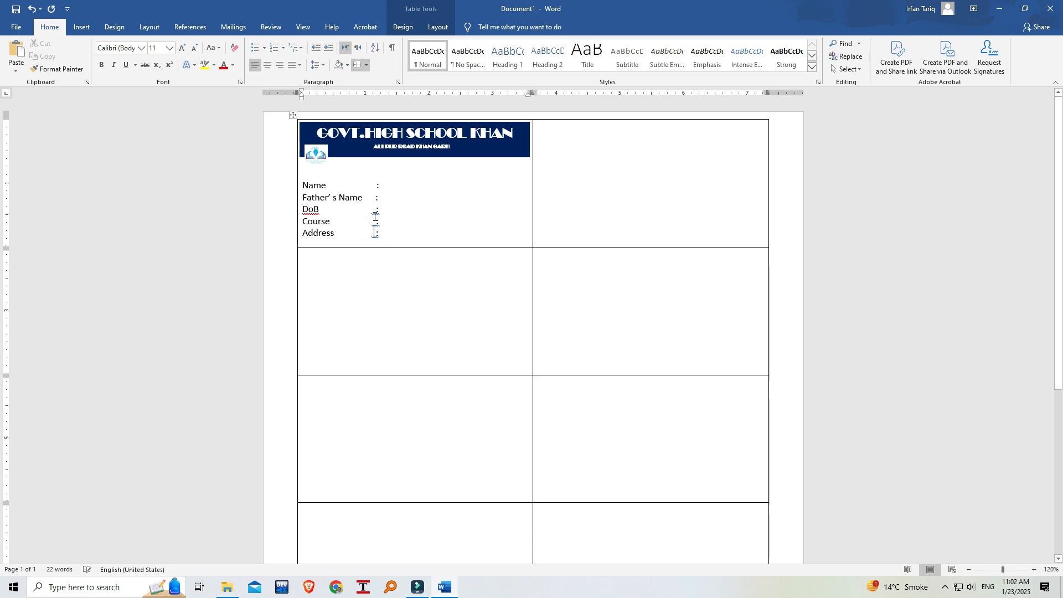
Ignore the grammar flags on the DoB, Course and Address colons, keeping the Address colon aligned with the others.
right_click(374, 211)
left_click(301, 236)
right_click(375, 222)
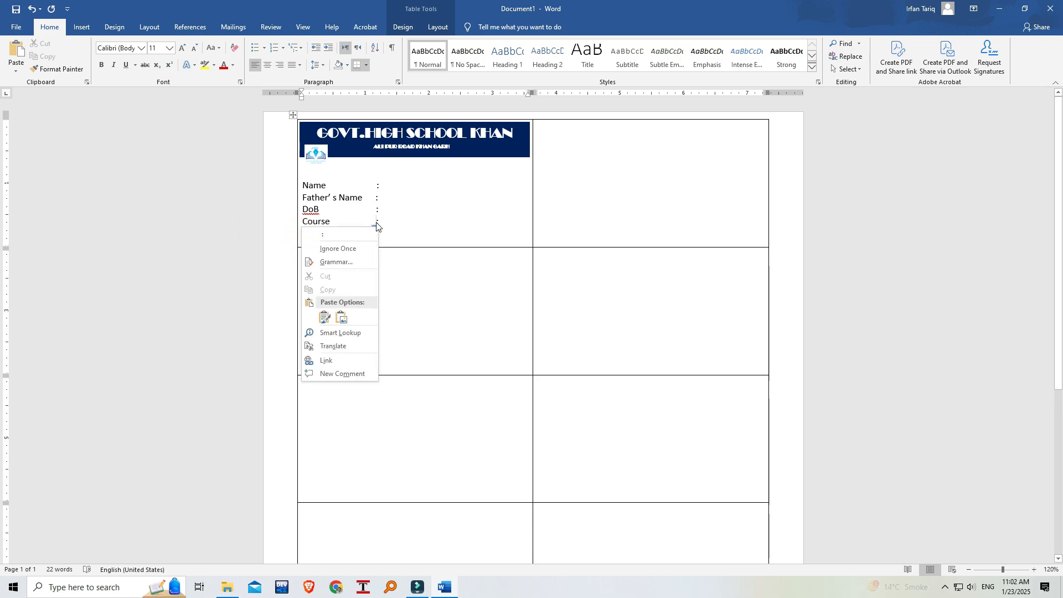
left_click(338, 249)
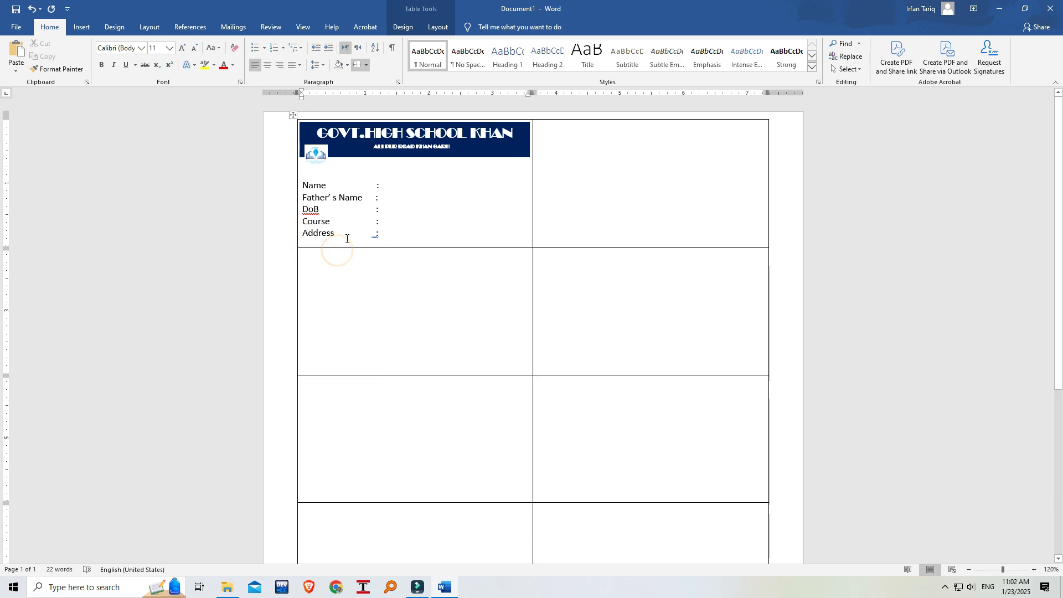
right_click(376, 236)
left_click(344, 244)
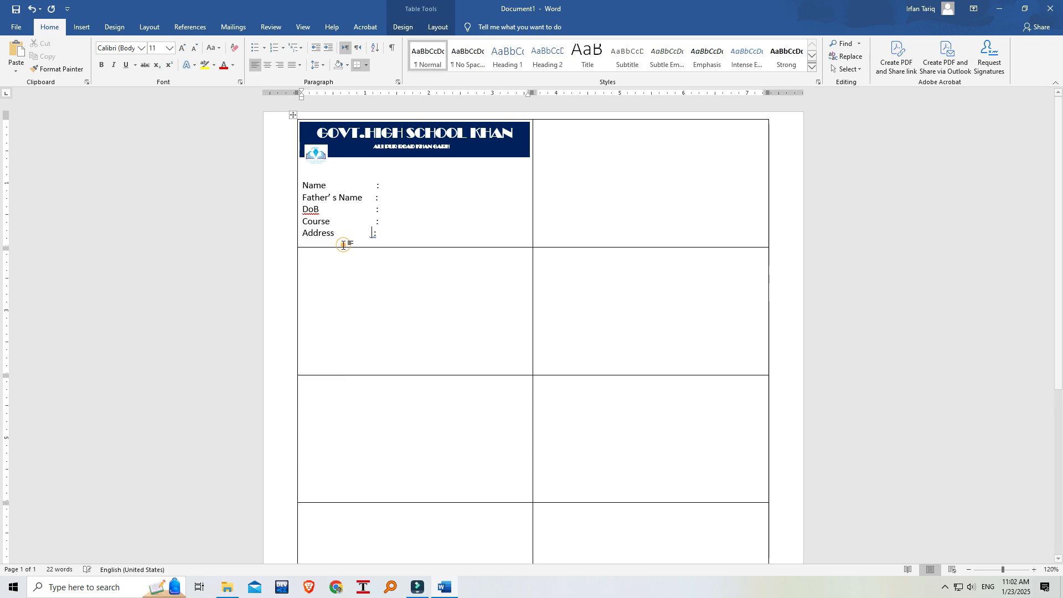
right_click(375, 234)
left_click(341, 257)
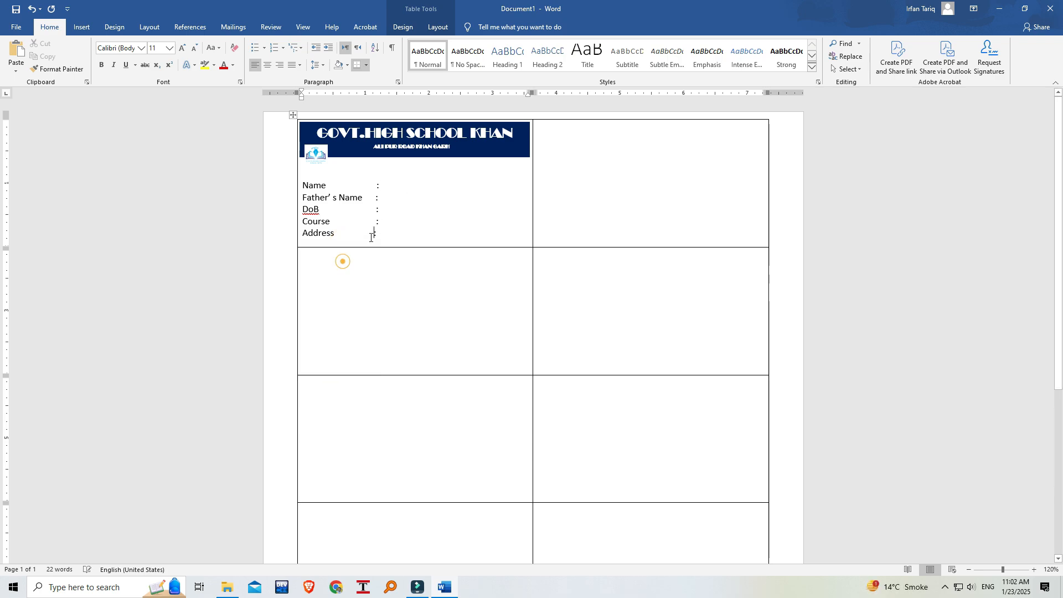
right_click(375, 236)
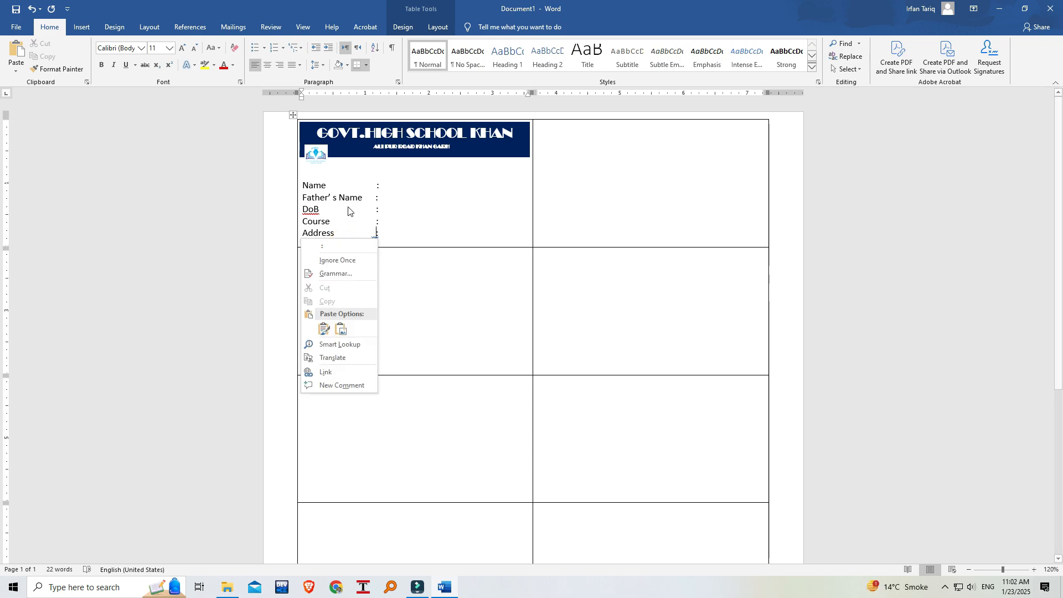
left_click(344, 262)
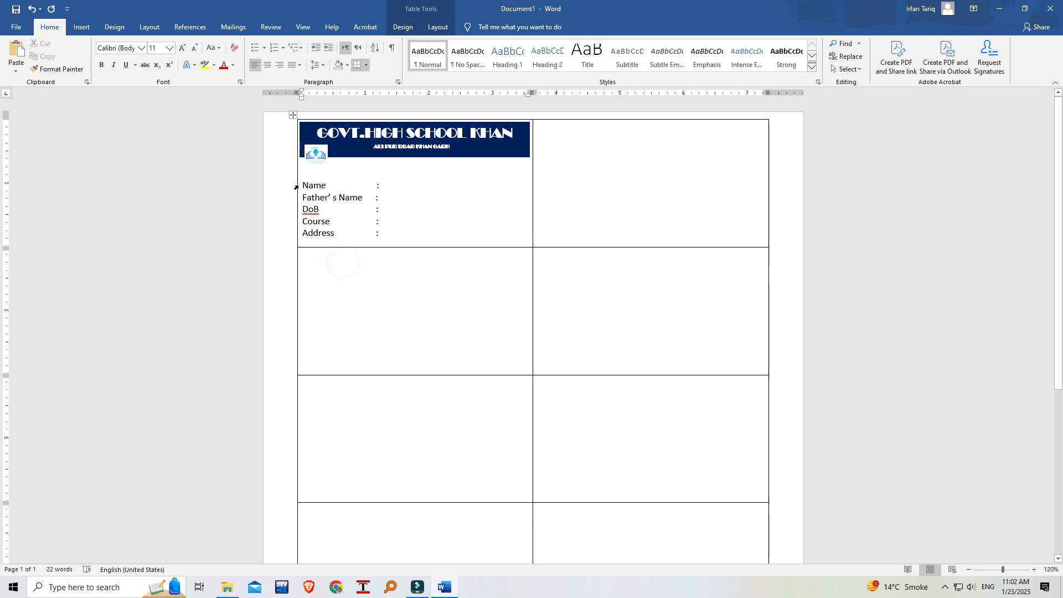
Make the five field labels and their colons in the first cell bold.
left_click_drag(304, 185, 331, 237)
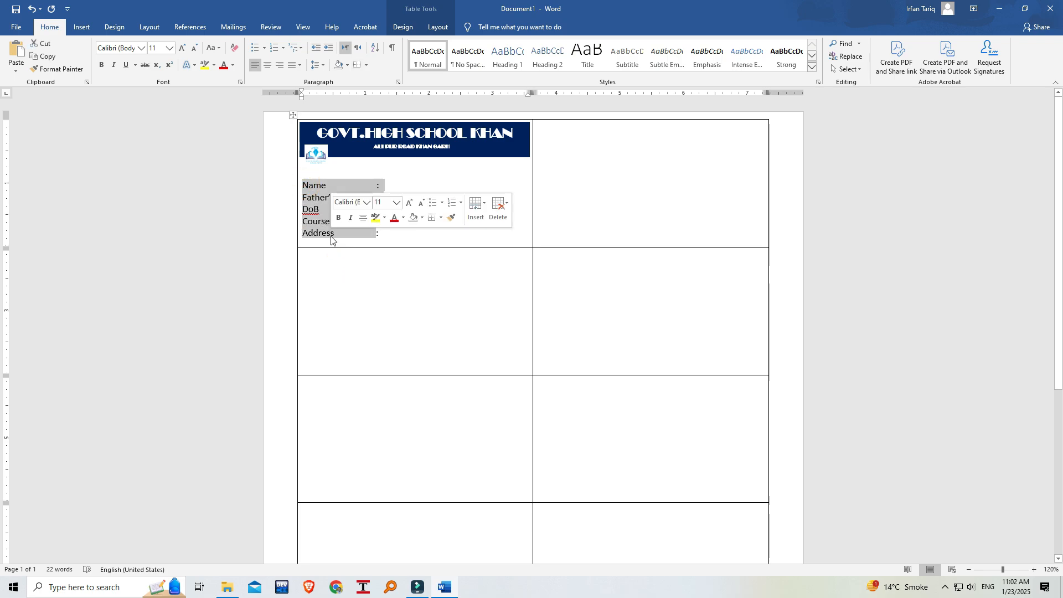
key("ctrl+b")
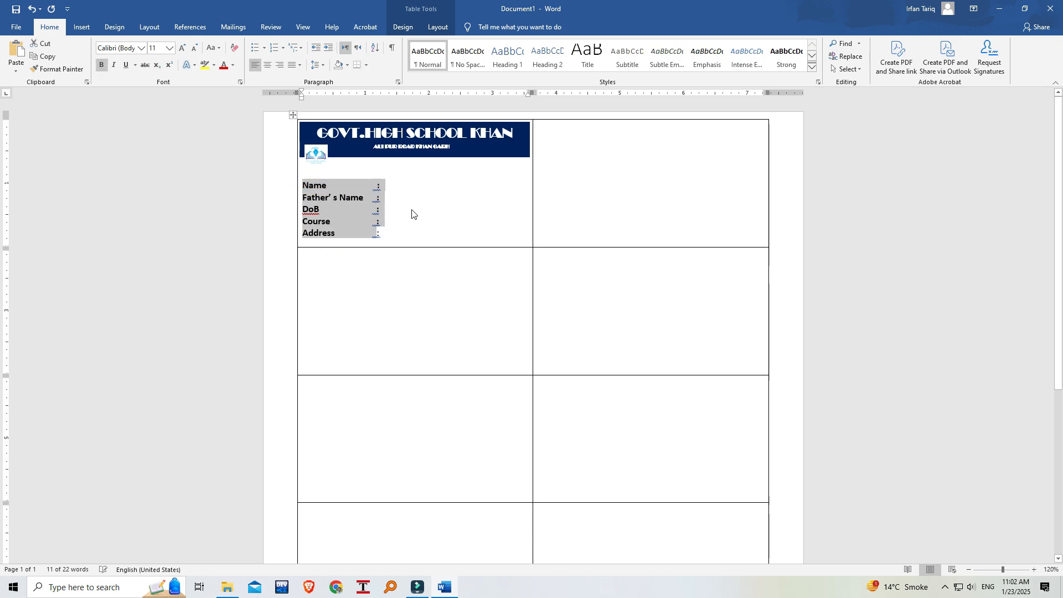
left_click(411, 211)
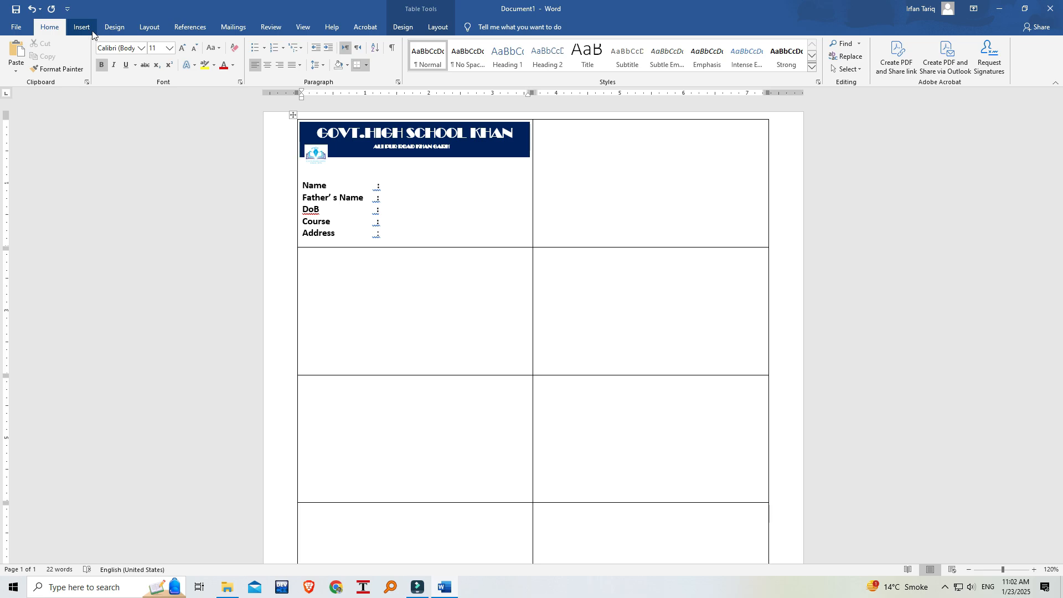
Draw a rounded rectangle about 0.97" high and 0.79" wide at the first cell's right side and fill it white.
left_click(87, 29)
left_click(178, 61)
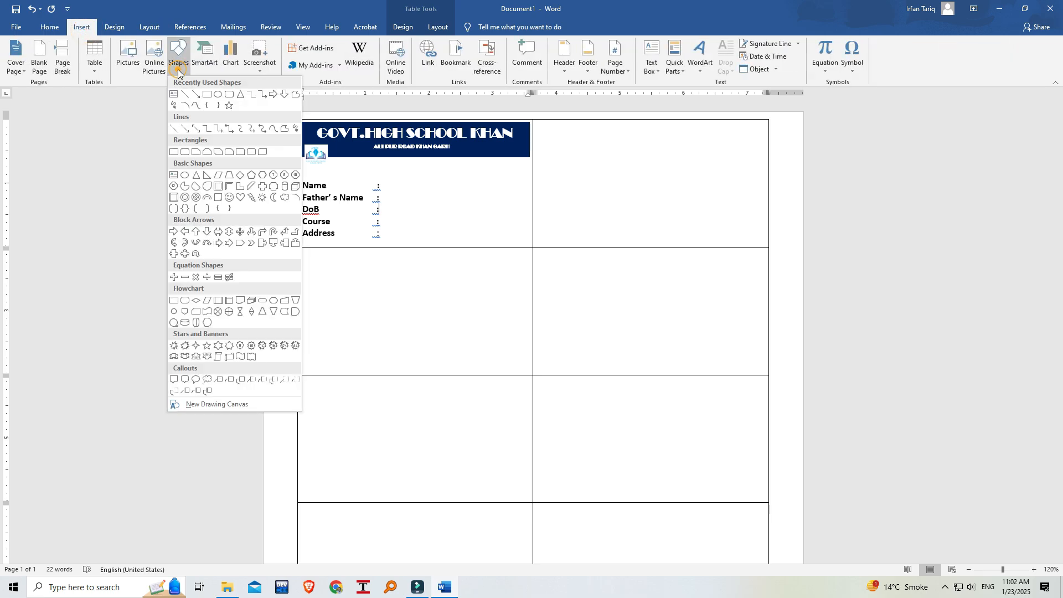
left_click(229, 95)
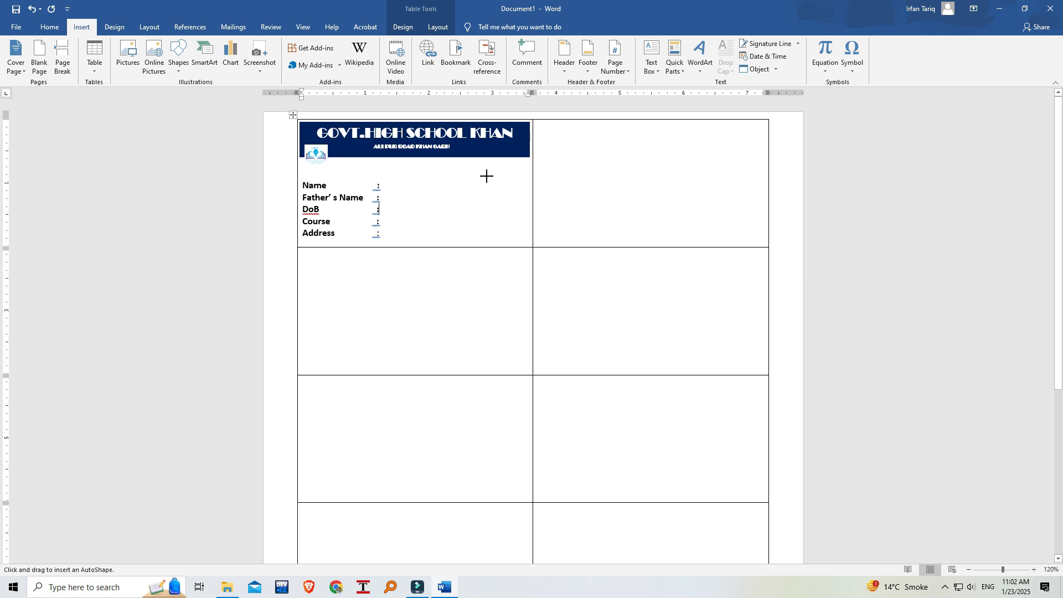
mouse_move(479, 168)
left_mouse_down()
mouse_move(507, 221)
mouse_move(529, 224)
left_mouse_up()
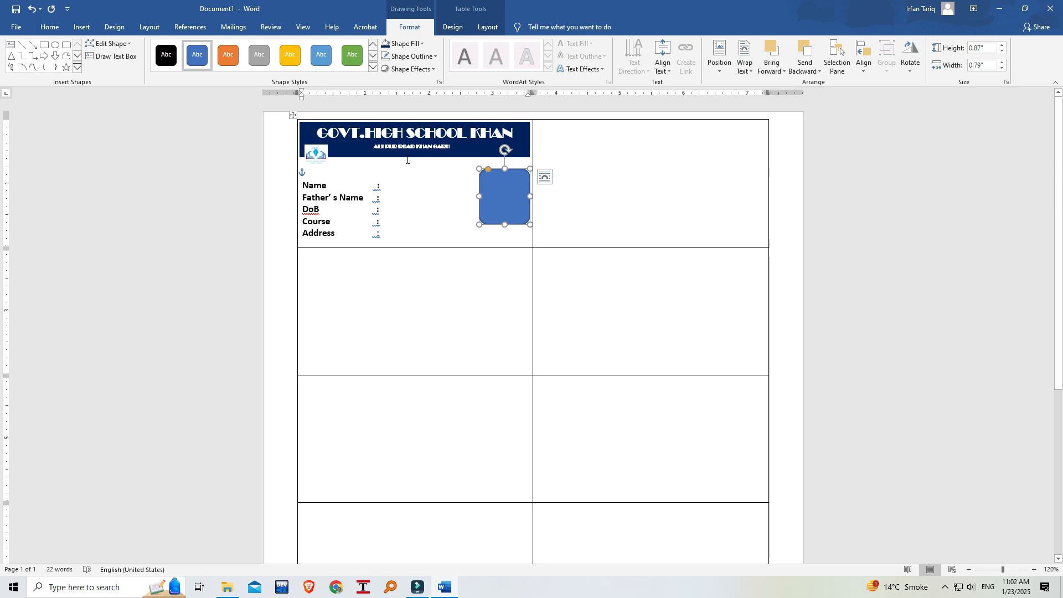
left_click_drag(505, 225, 505, 230)
left_click(420, 43)
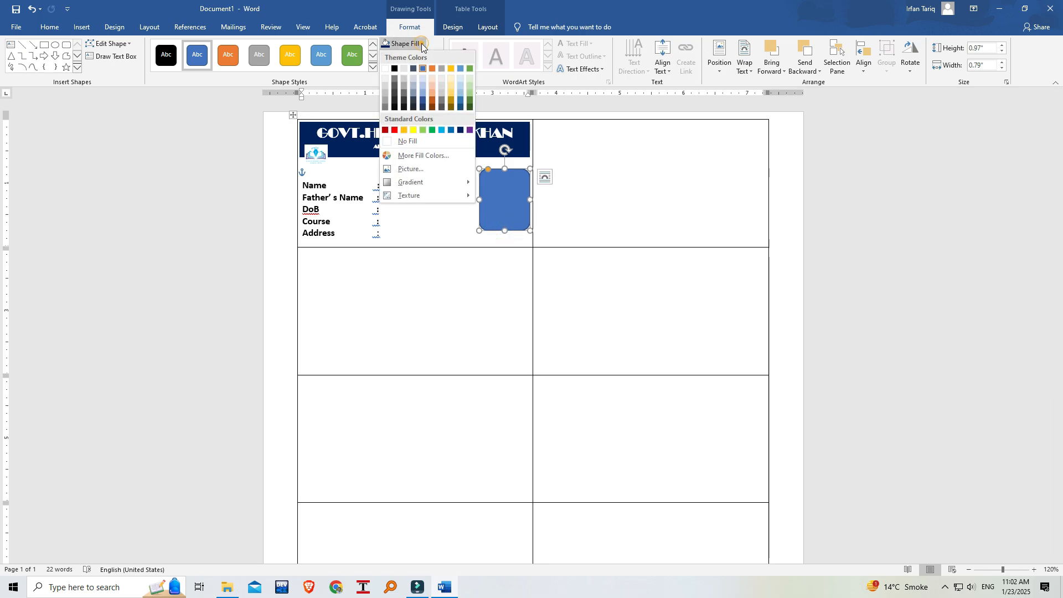
left_click(385, 68)
left_click(414, 206)
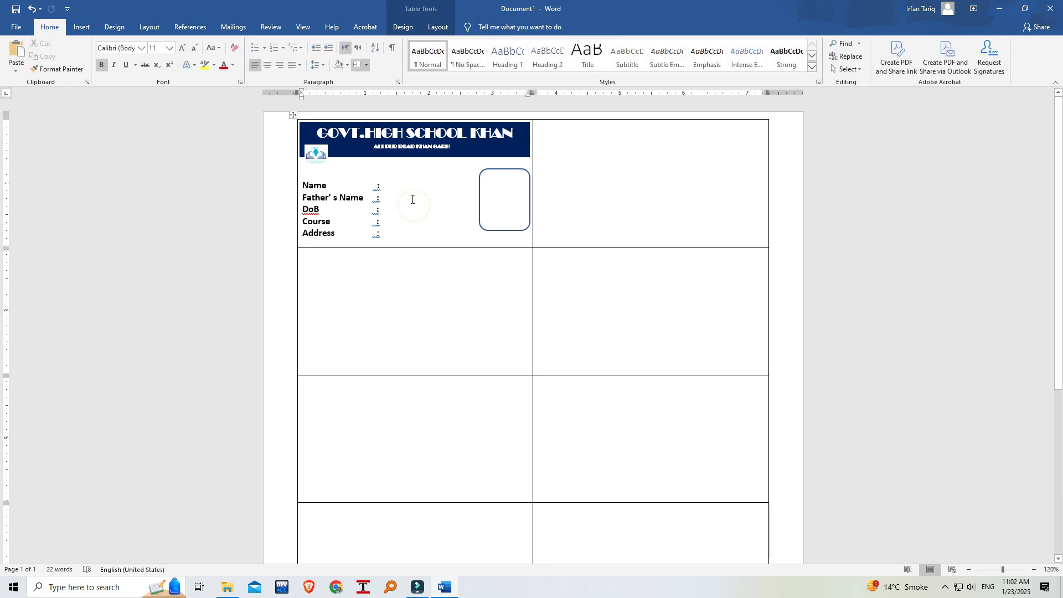
Ignore the grammar flags on the colons of all five bold labels, from Name to Address.
right_click(376, 188)
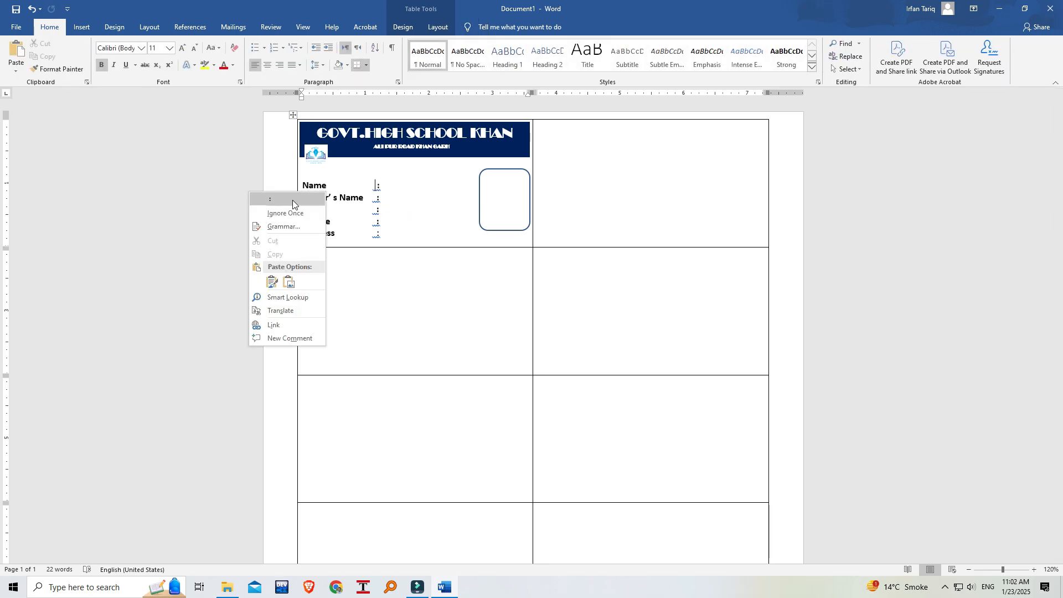
left_click(295, 208)
right_click(374, 198)
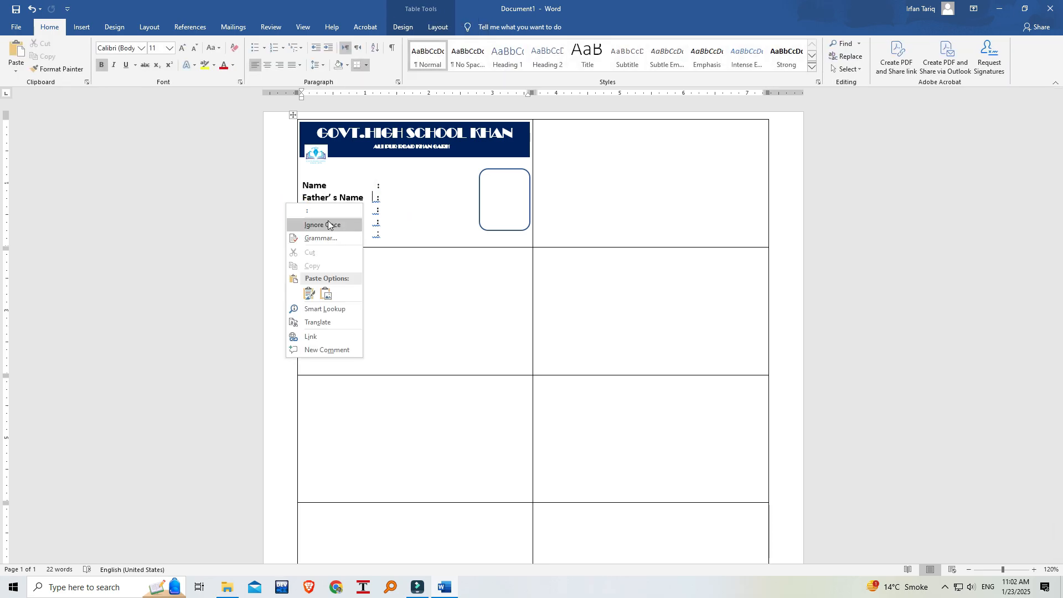
left_click(333, 225)
right_click(377, 216)
left_click(338, 237)
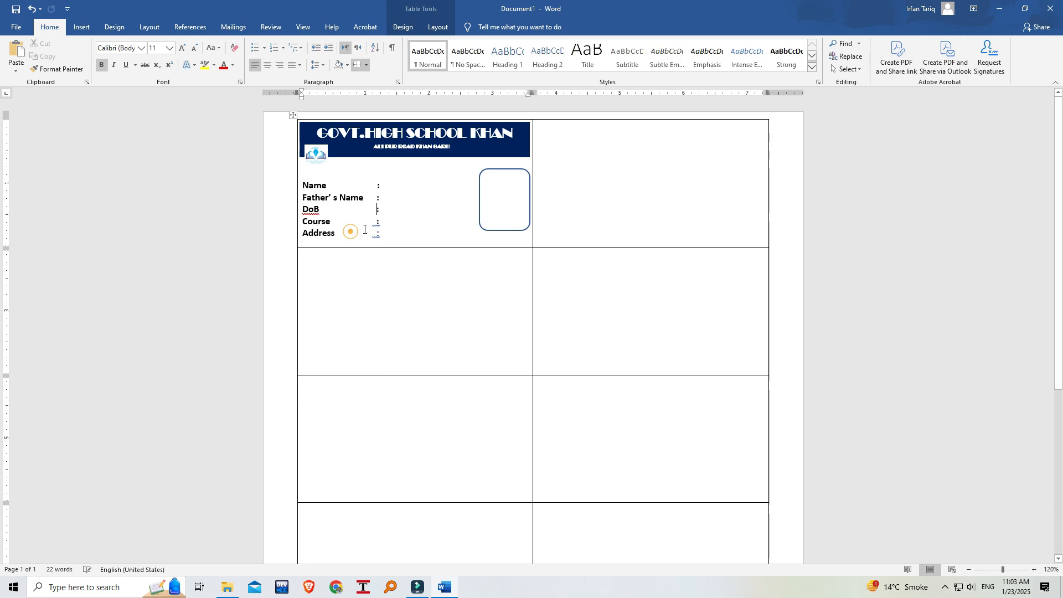
right_click(376, 227)
left_click(360, 249)
right_click(375, 235)
left_click(316, 261)
Duplicate the small address text box and place the copy just below the header banner.
left_click(428, 192)
left_click(412, 146)
left_click_drag(393, 138, 394, 150)
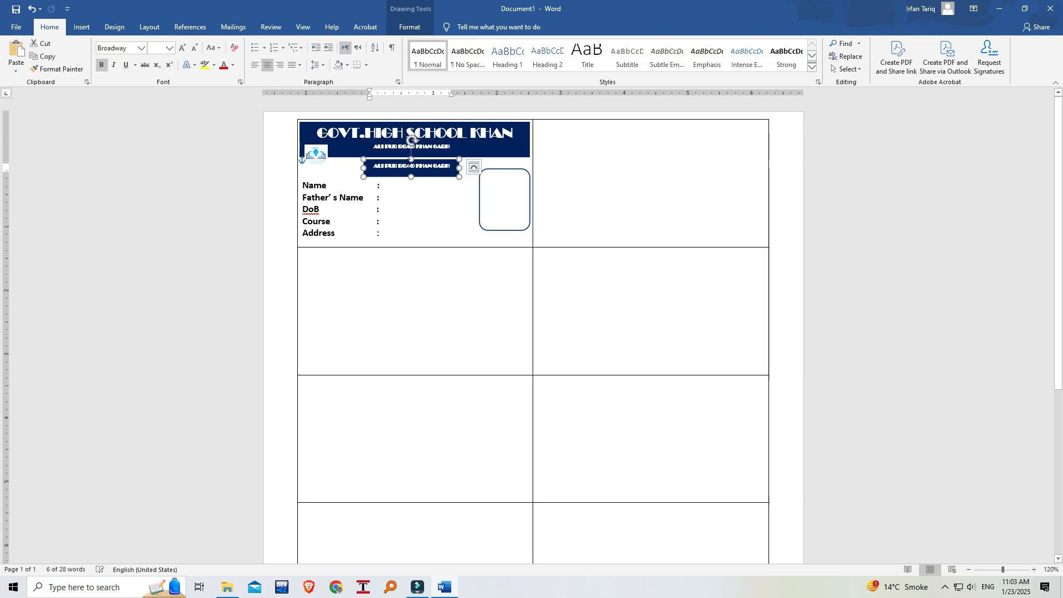
Replace the text in the duplicated text box below the banner with "ID card".
triple_click(408, 168)
type("Id card")
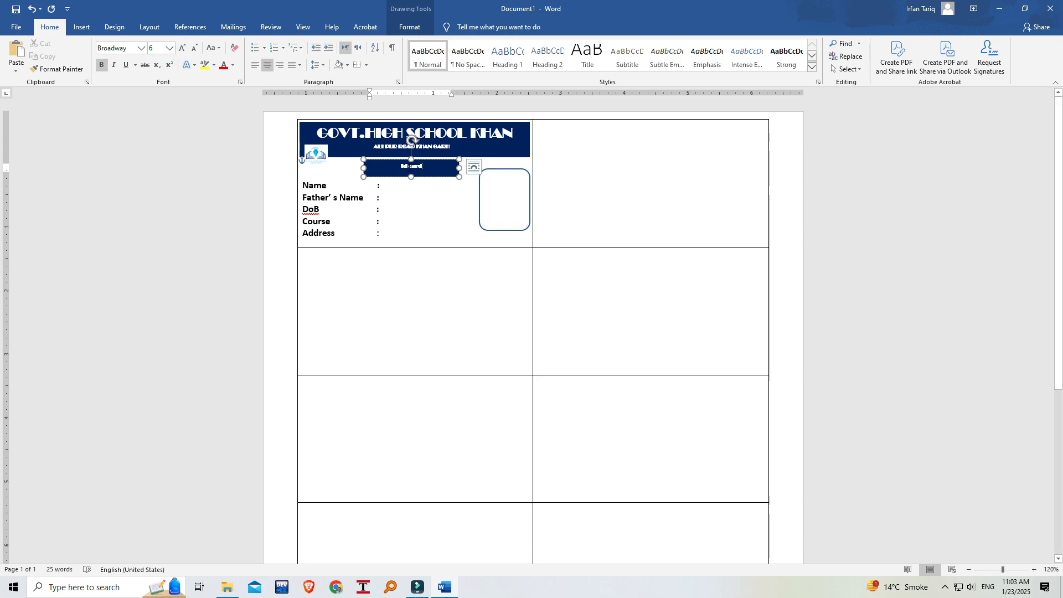
mouse_move(410, 177)
type("id")
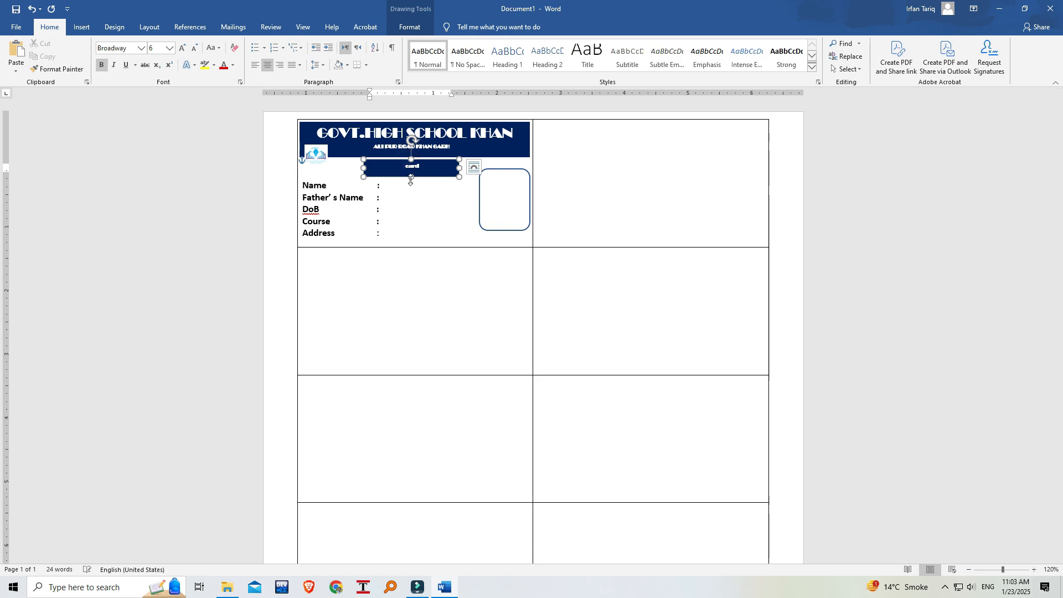
type("D")
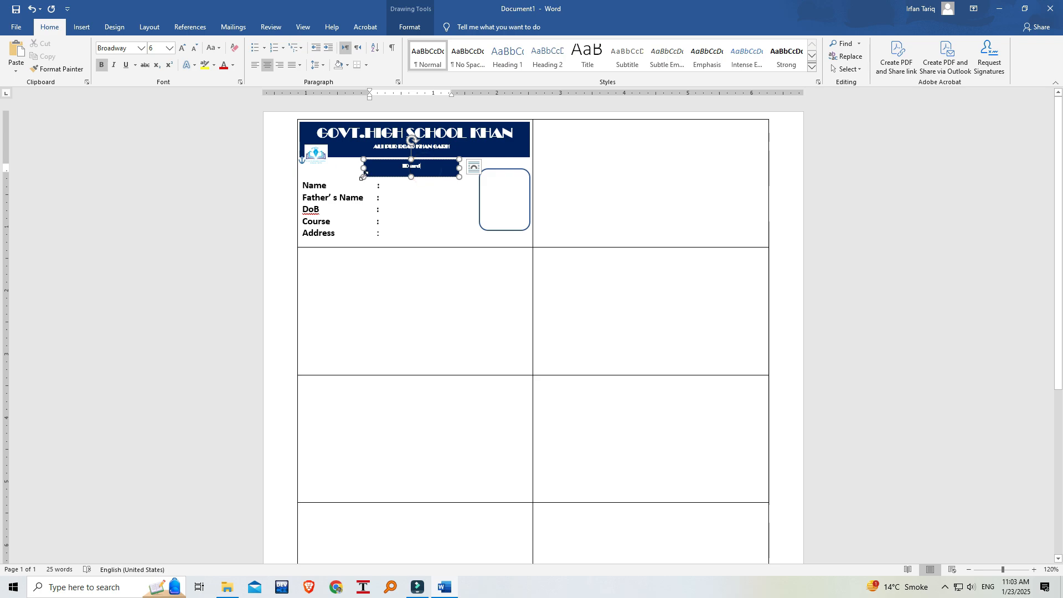
Resize the ID card text box to about 0.26" high and 0.79" wide, enlarge its text to 9 pt and centre it below the banner.
left_click_drag(364, 177, 426, 174)
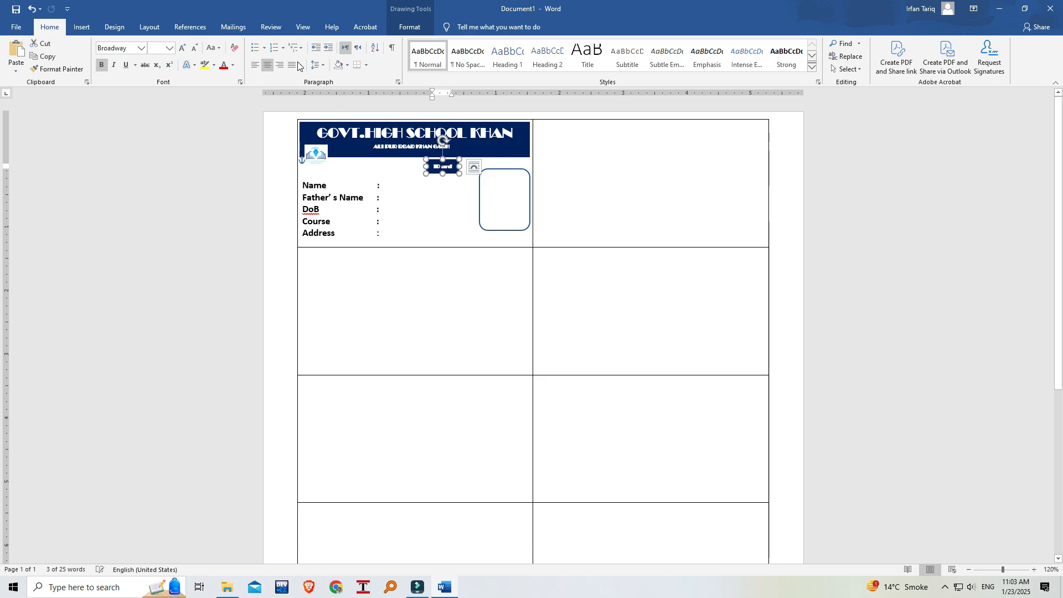
left_click(181, 50)
mouse_move(415, 166)
left_mouse_down()
mouse_move(378, 166)
mouse_move(420, 180)
mouse_move(390, 169)
mouse_move(409, 161)
mouse_move(388, 159)
mouse_move(405, 159)
left_mouse_up()
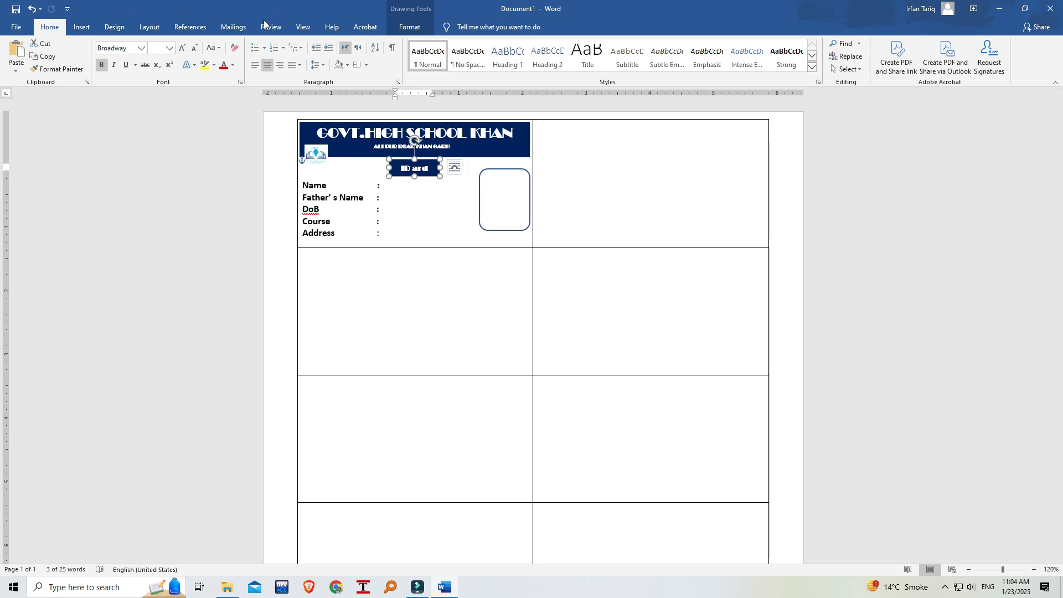
Try a dark green fill on the ID card text box, settling on the standard green.
left_click(410, 28)
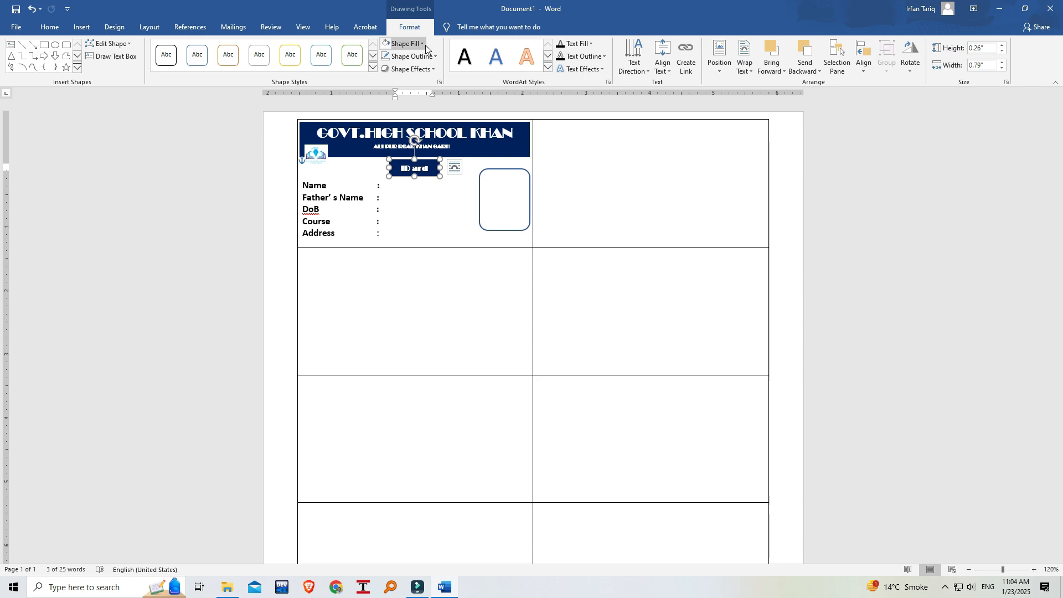
left_click(424, 44)
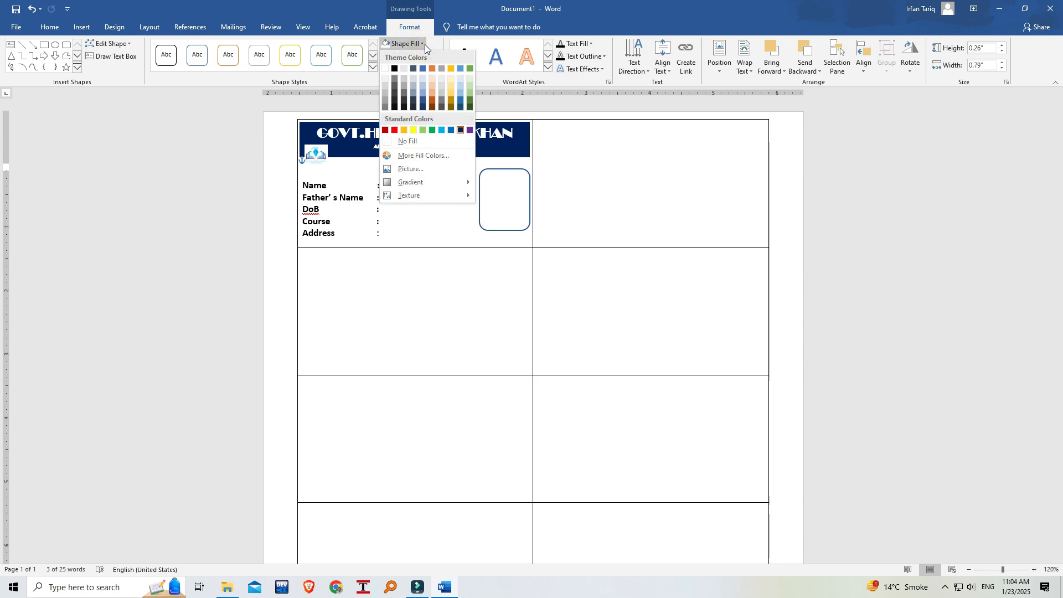
left_click(469, 105)
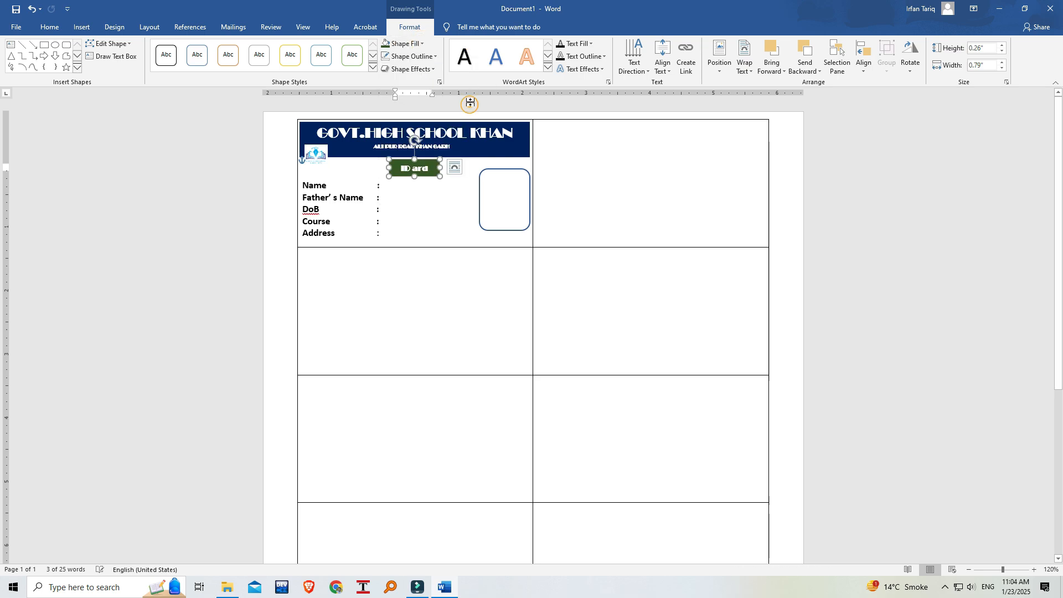
left_click(423, 43)
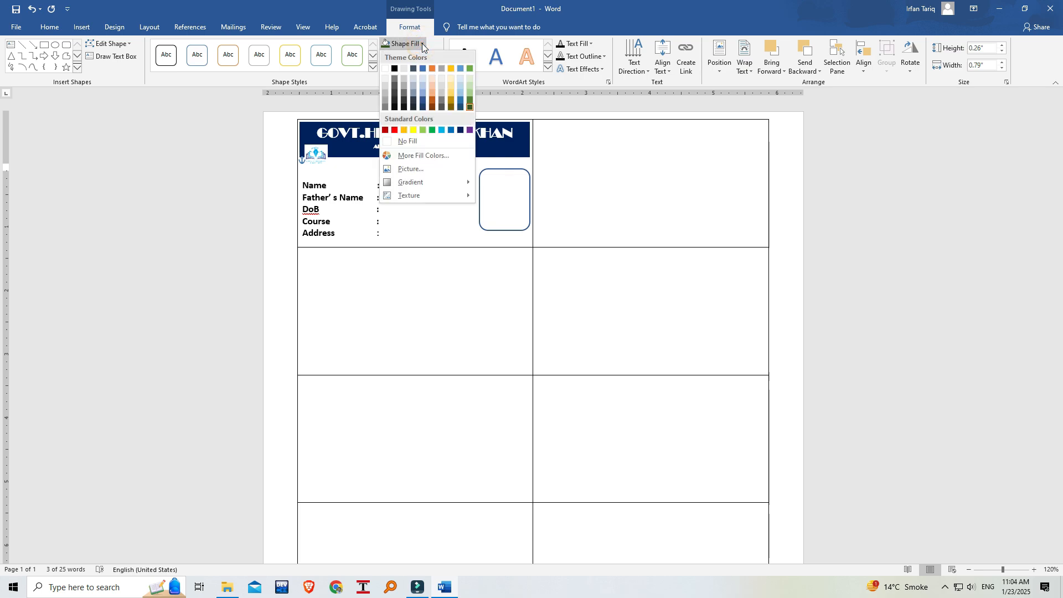
left_click(432, 131)
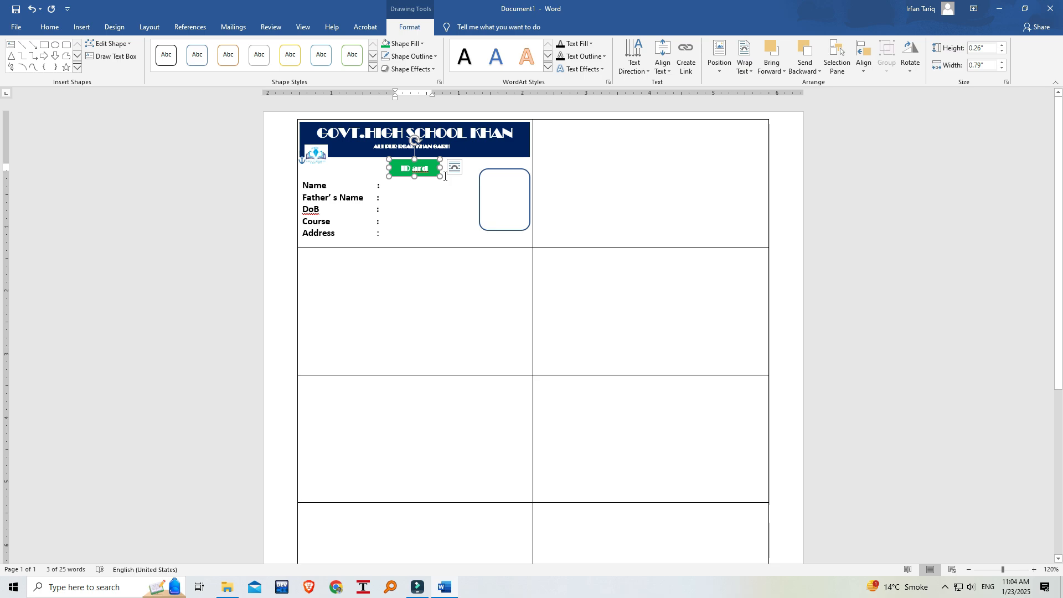
Correct the green box's text to "ID Card" and nudge the box up against the header banner.
left_click(415, 171)
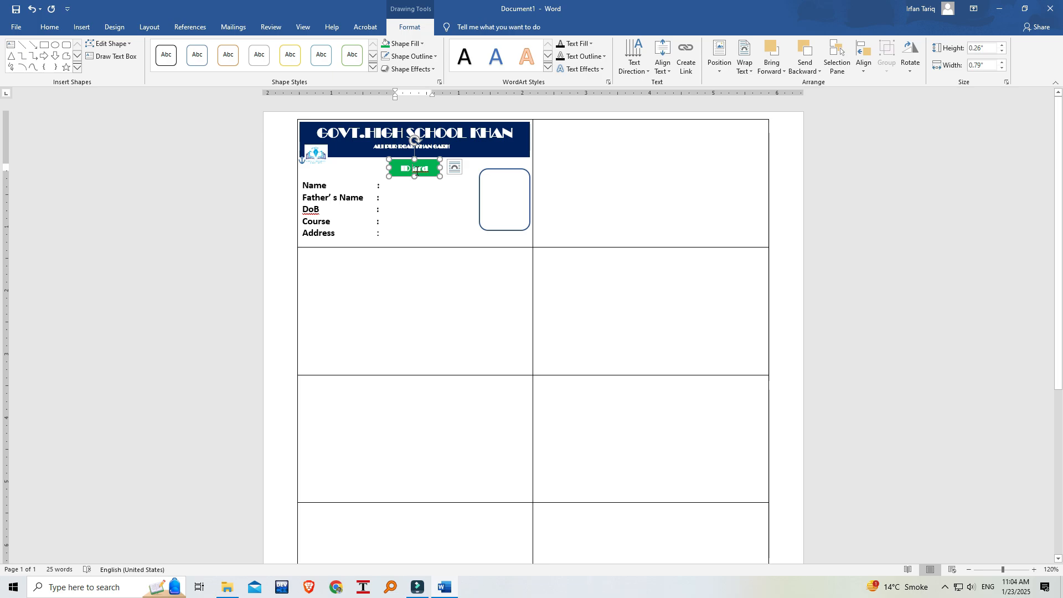
left_click(434, 189)
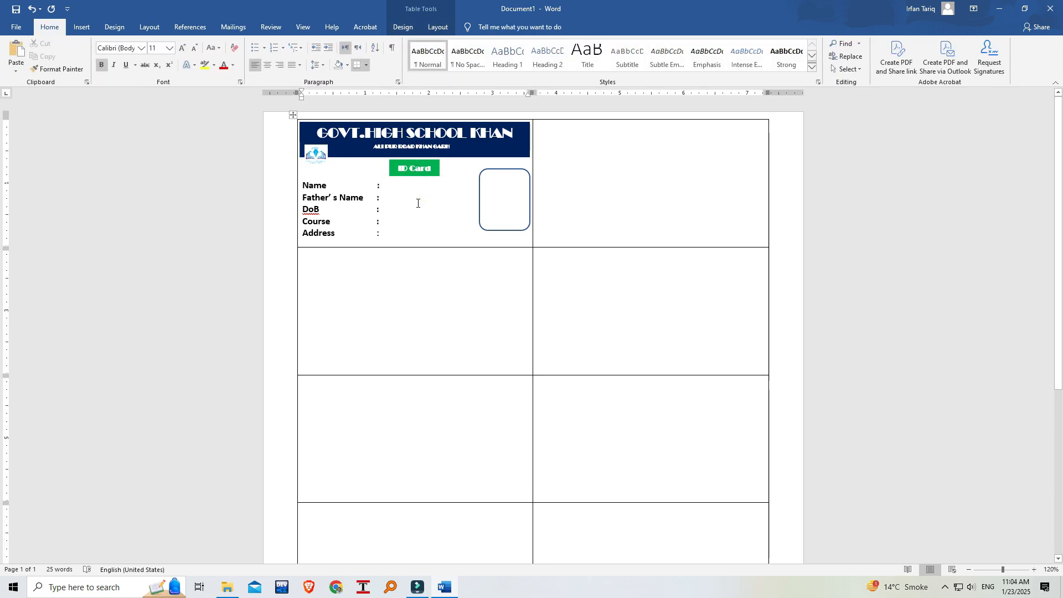
left_click(391, 171)
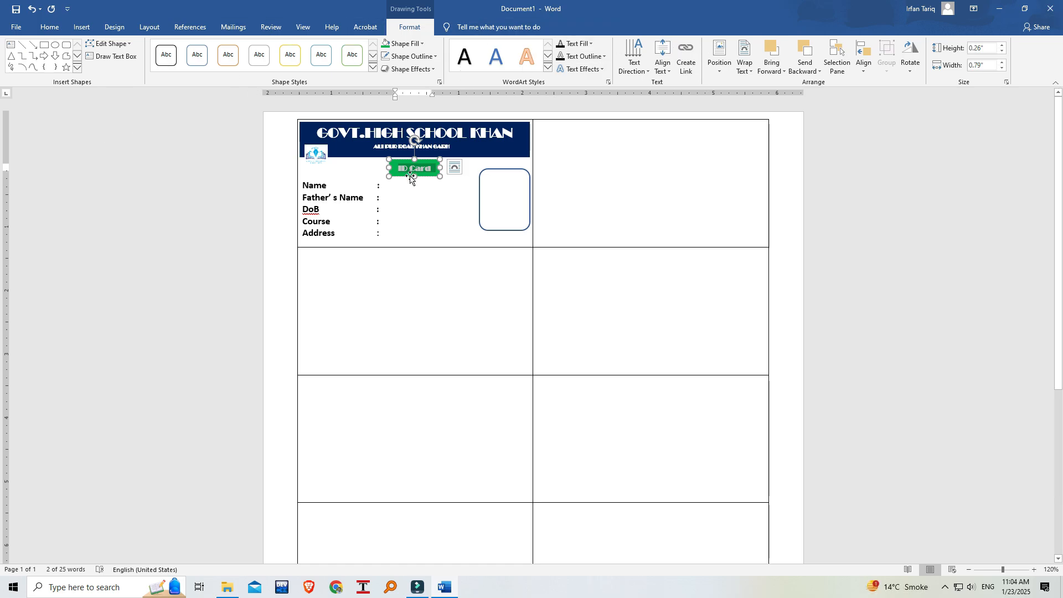
left_click_drag(410, 176, 411, 175)
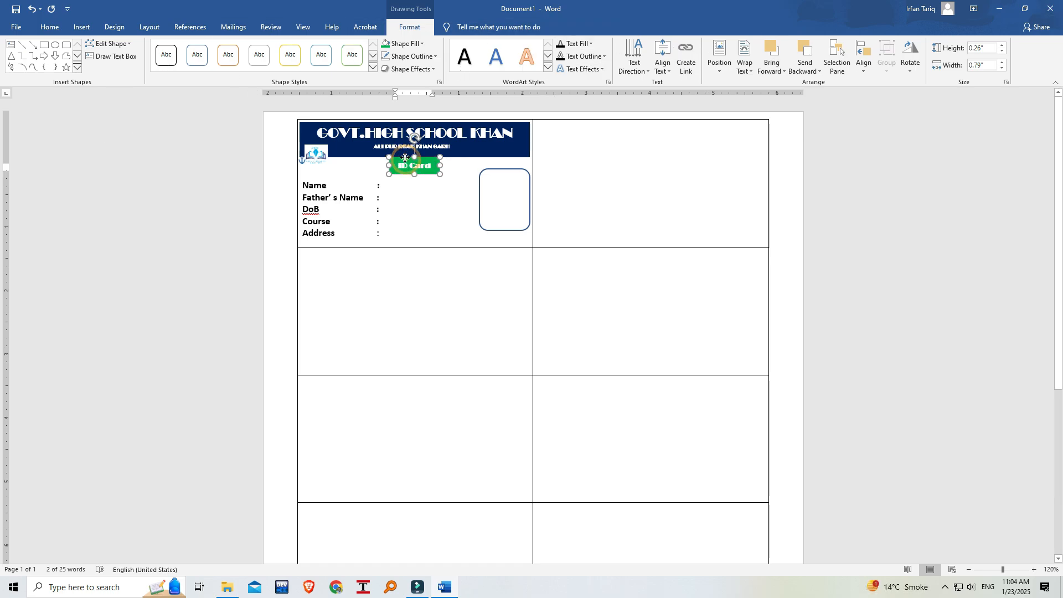
left_click(412, 197)
Set the vertical text alignment of the ID Card box to Middle.
left_click(437, 167)
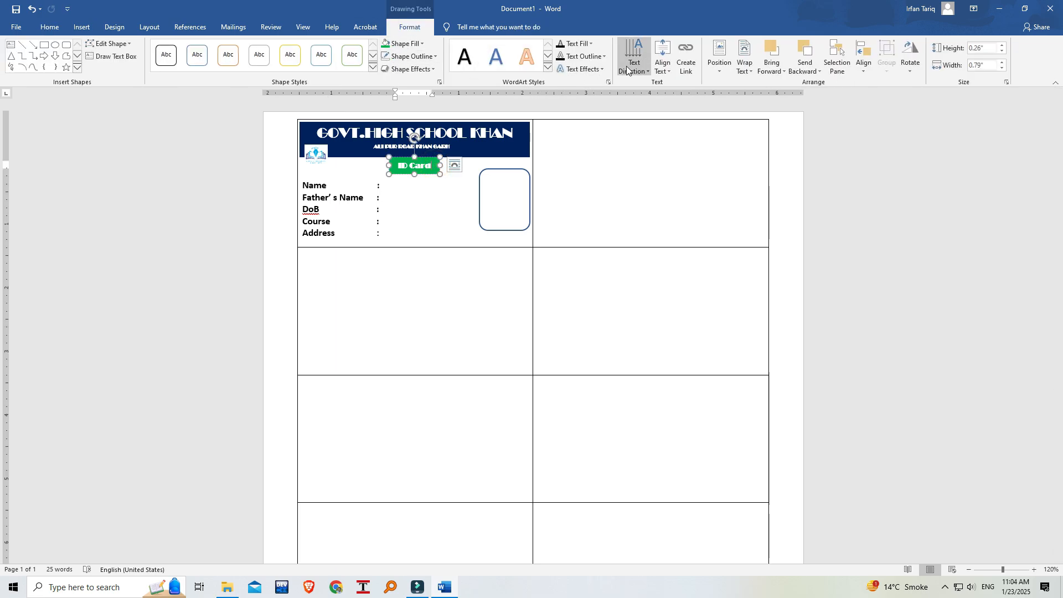
left_click(649, 71)
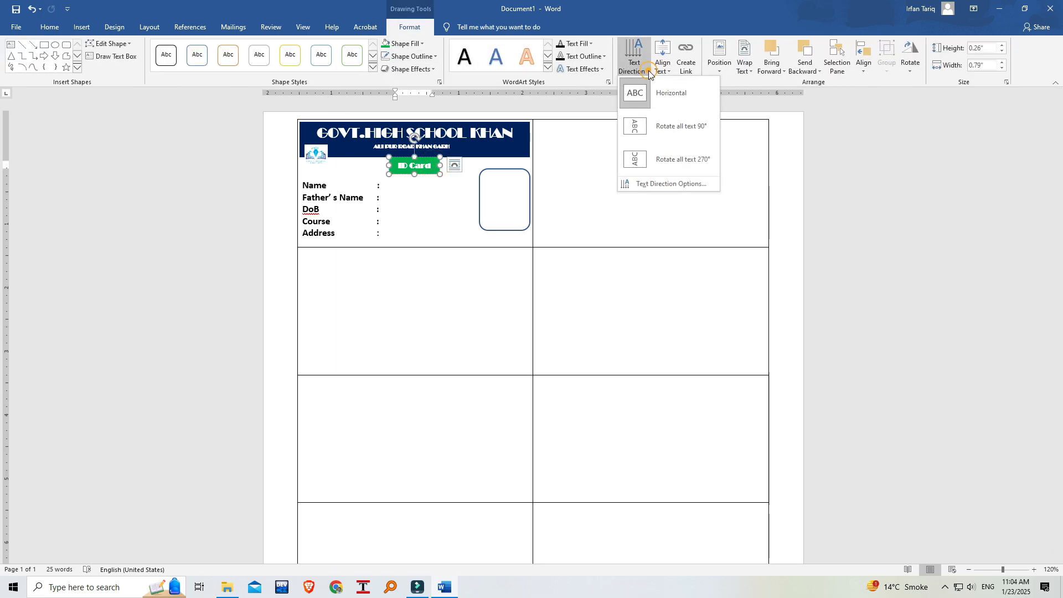
left_click(649, 70)
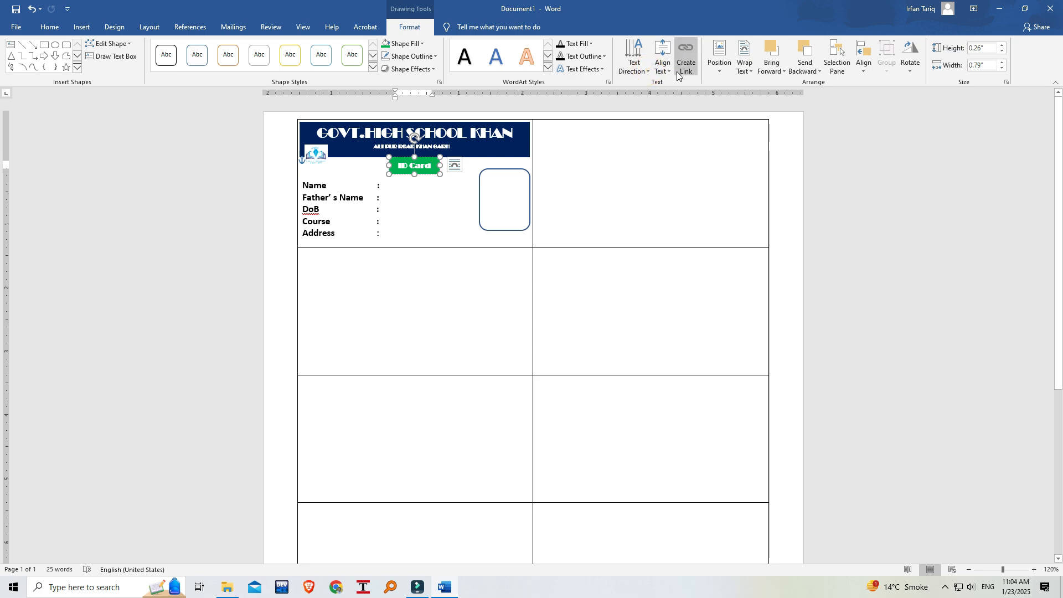
left_click(663, 66)
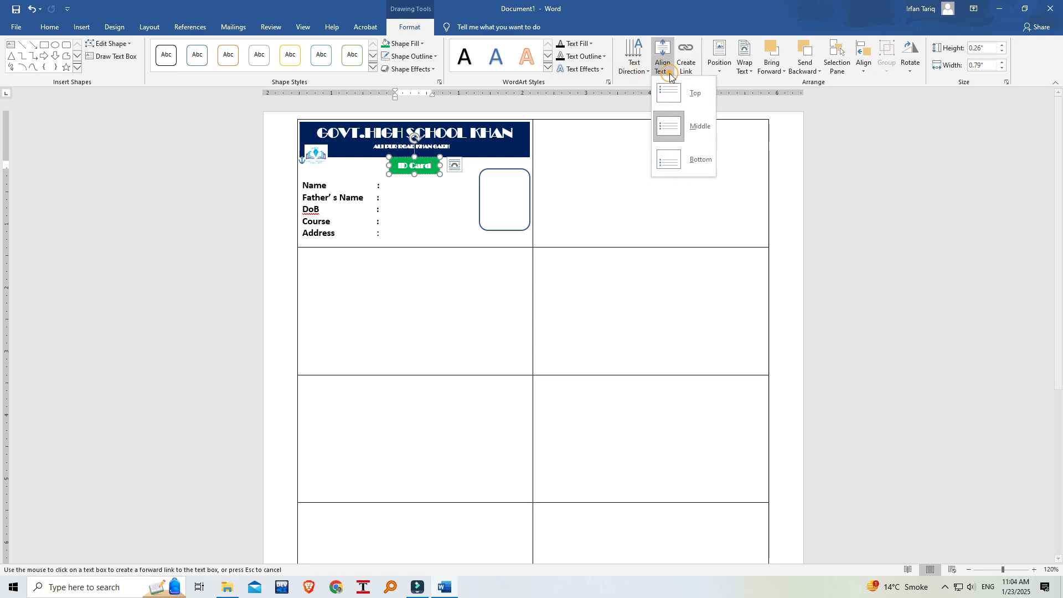
left_click(681, 131)
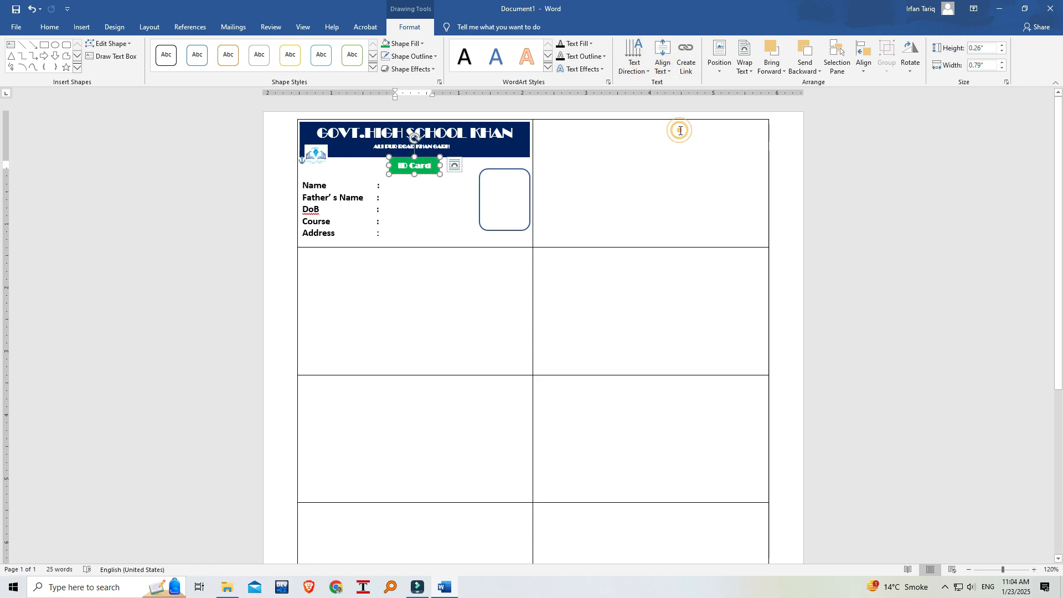
left_click(432, 209)
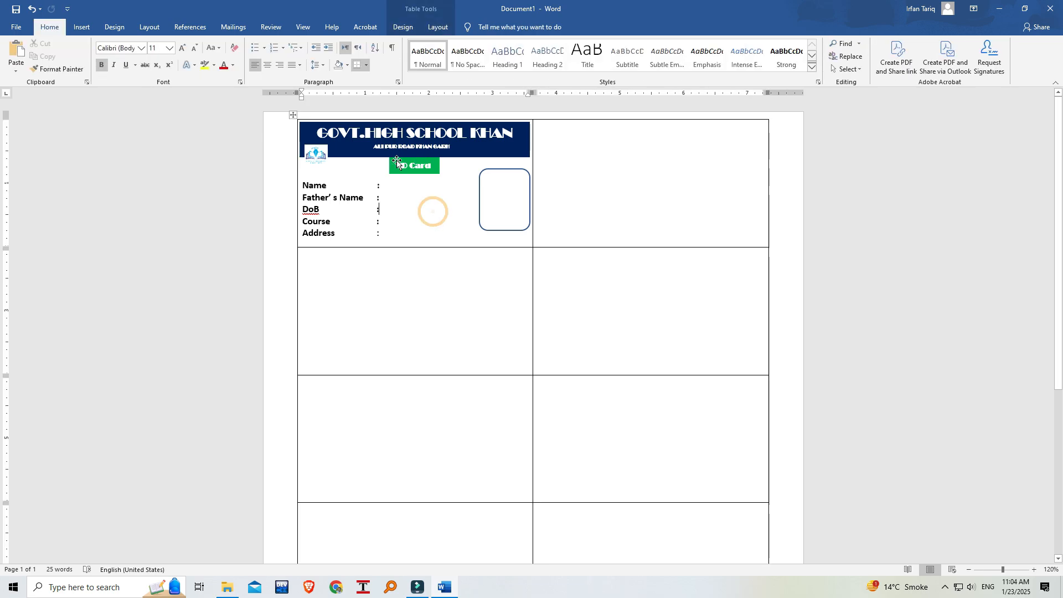
Apply the black-outlined preset shape style to the ID Card box and remove its outline.
left_click(388, 166)
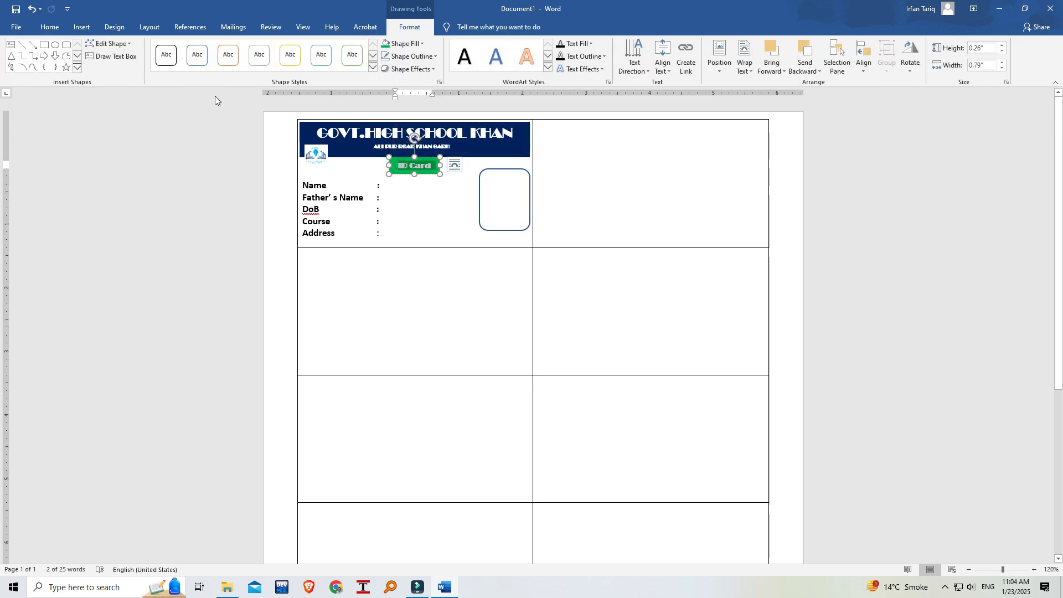
left_click(166, 55)
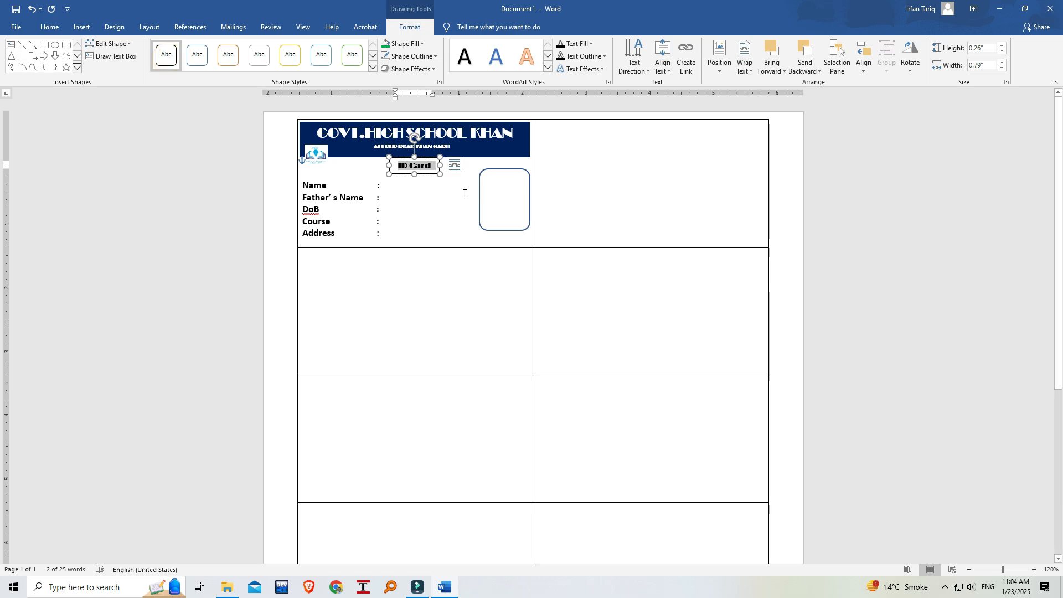
left_click(446, 197)
left_click(391, 165)
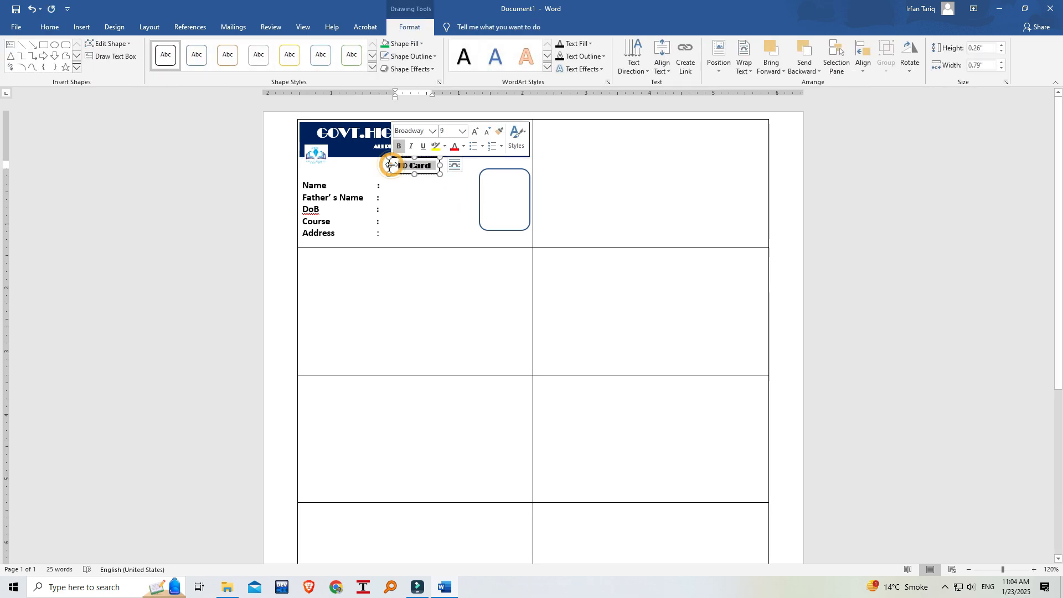
left_click(436, 57)
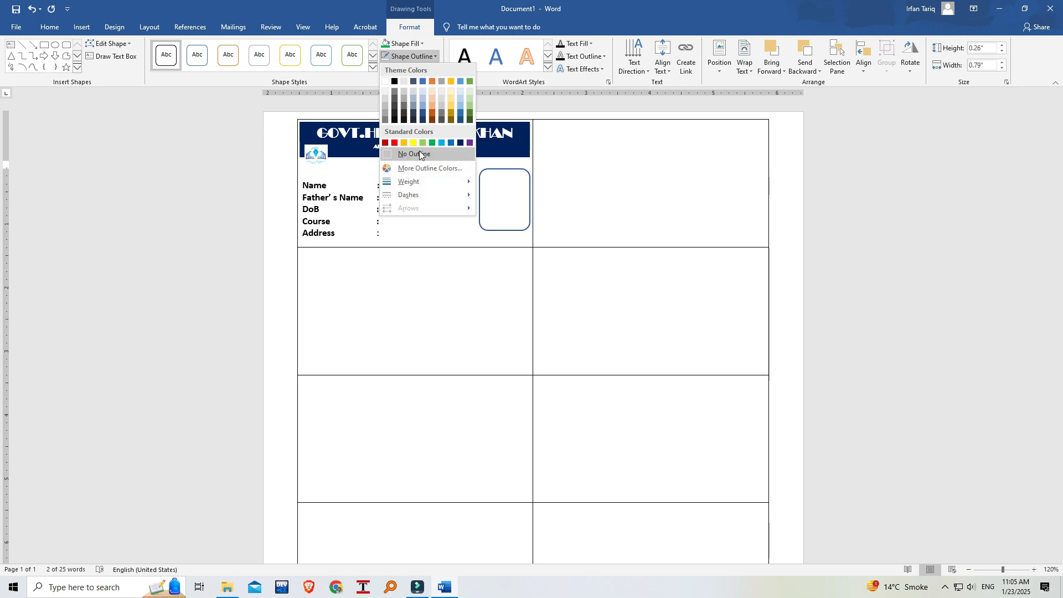
left_click(419, 154)
left_click(447, 197)
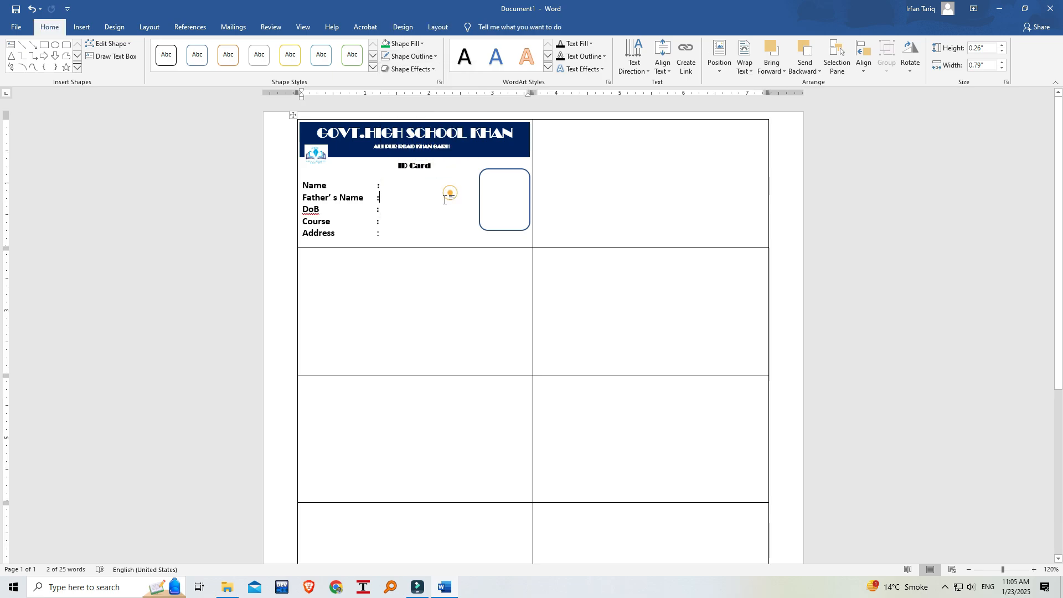
Change the ID Card box's shape fill back to the standard green.
left_click(410, 166)
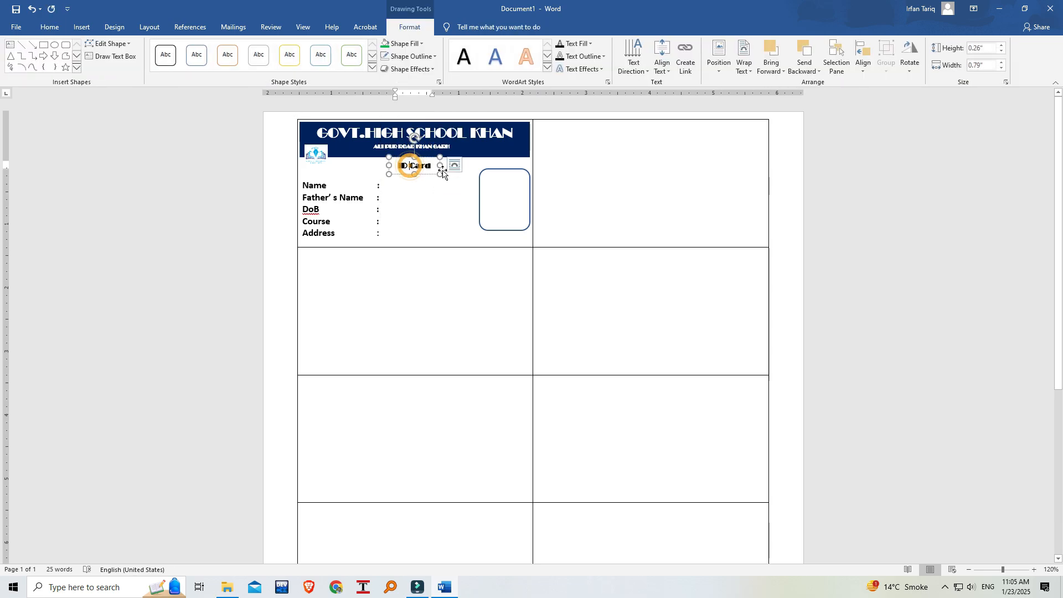
left_click(423, 44)
left_click(434, 133)
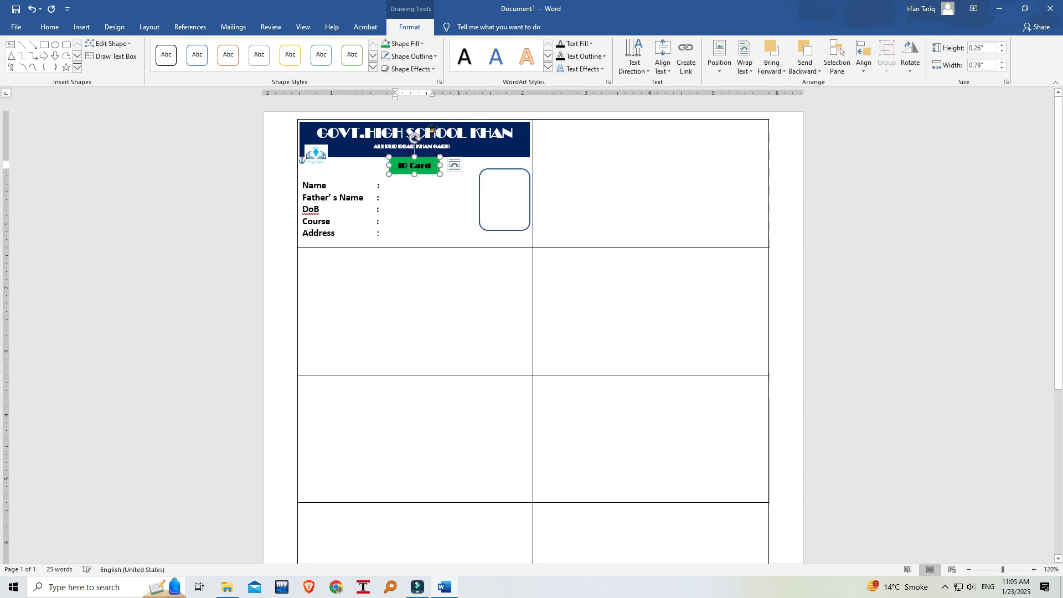
left_click(419, 195)
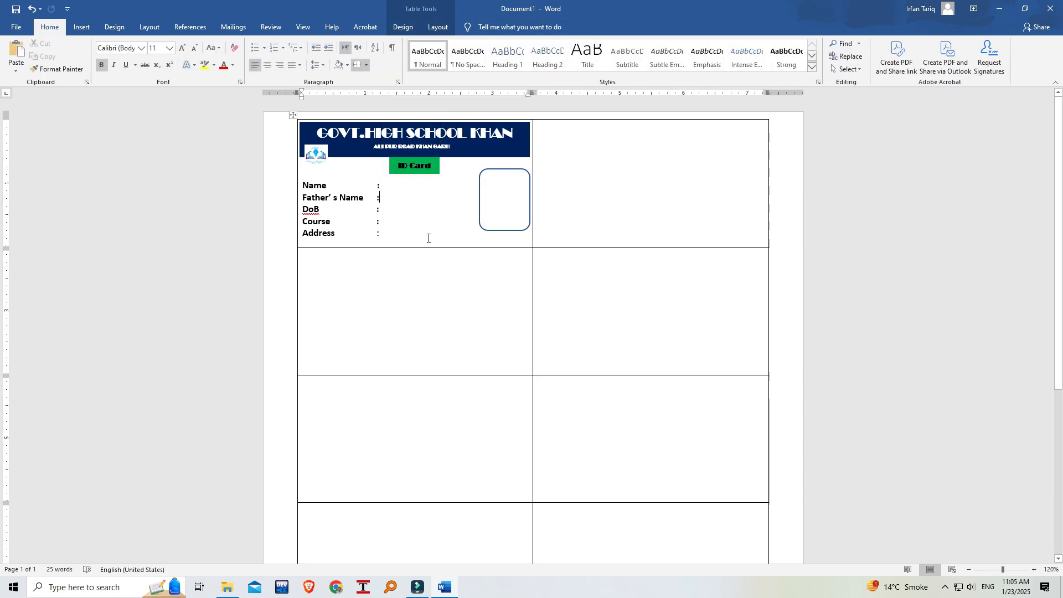
Set the font colour of the "ID Card" text to white.
triple_click(400, 169)
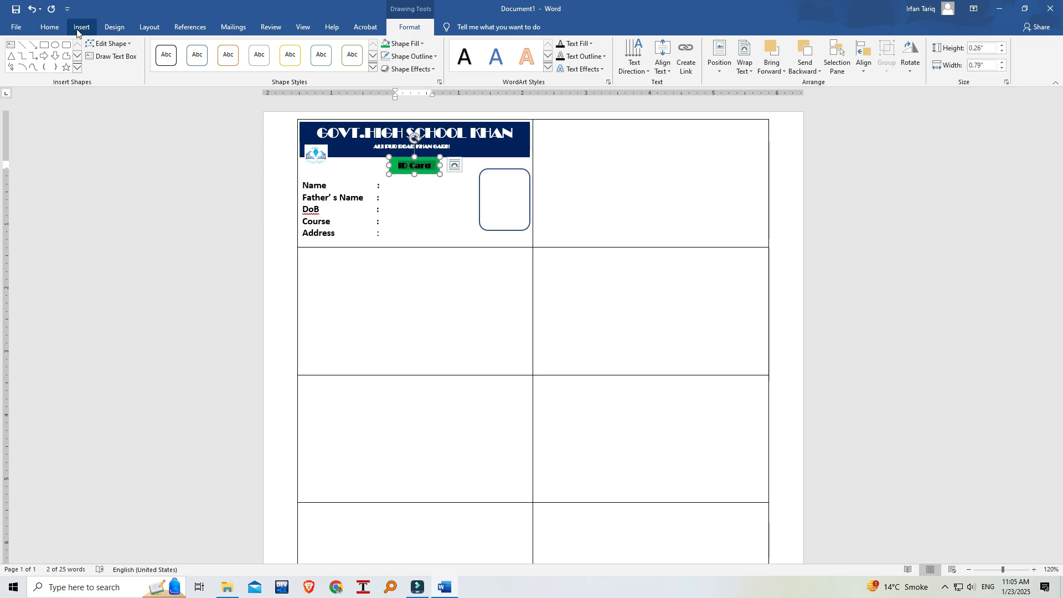
left_click(49, 27)
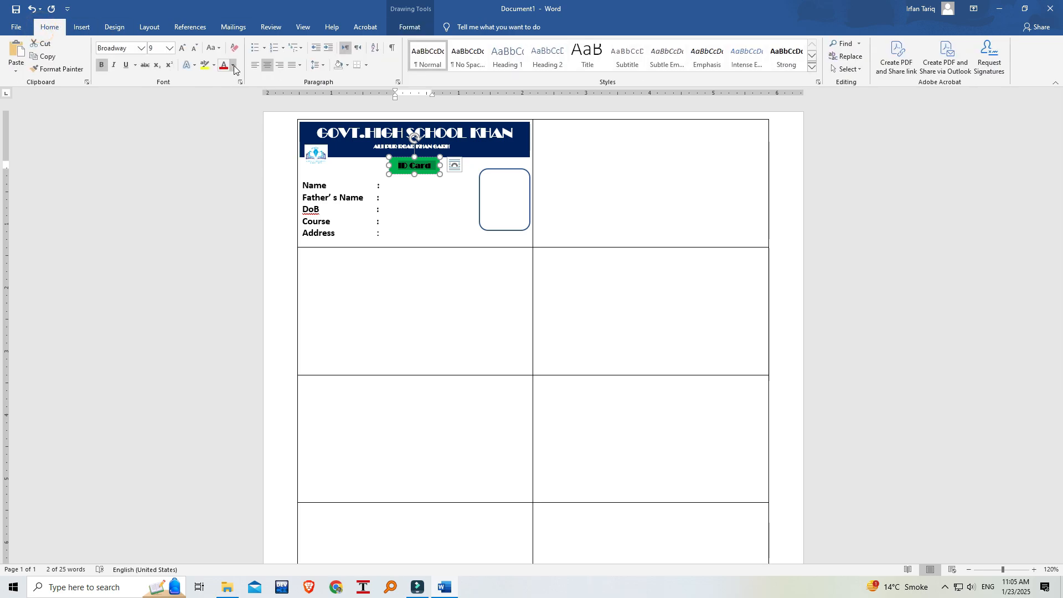
left_click(232, 64)
left_click(224, 103)
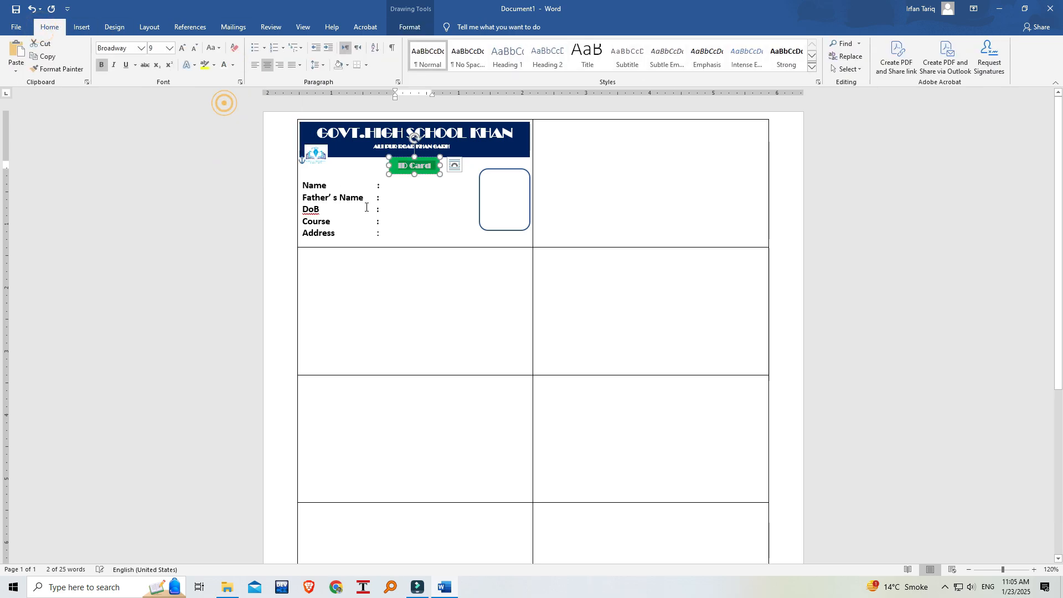
left_click(408, 200)
Ignore all spelling flags on the DoB label and select the ID Card box.
right_click(310, 209)
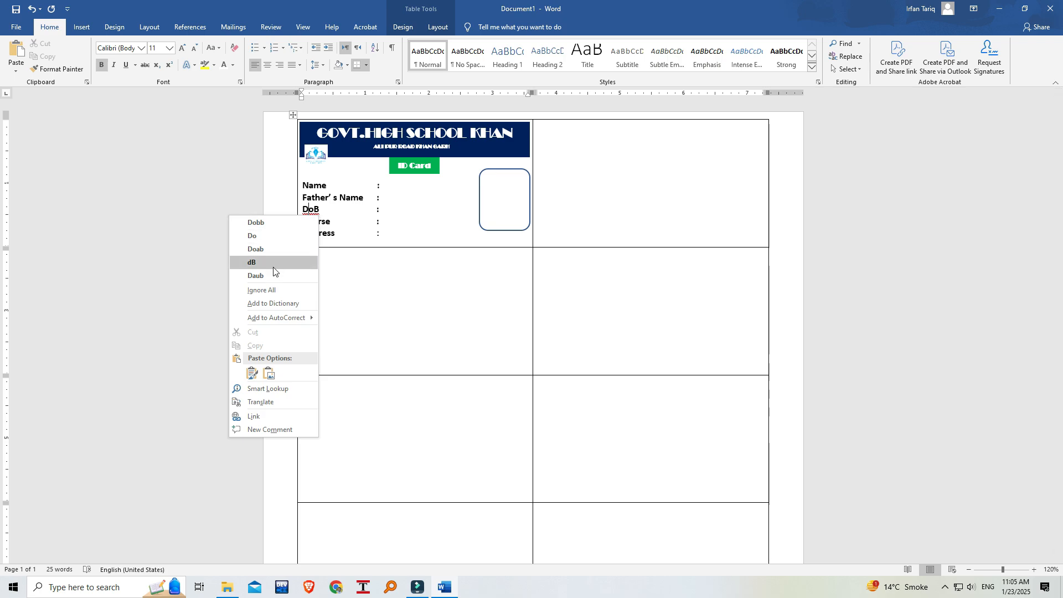
left_click(266, 289)
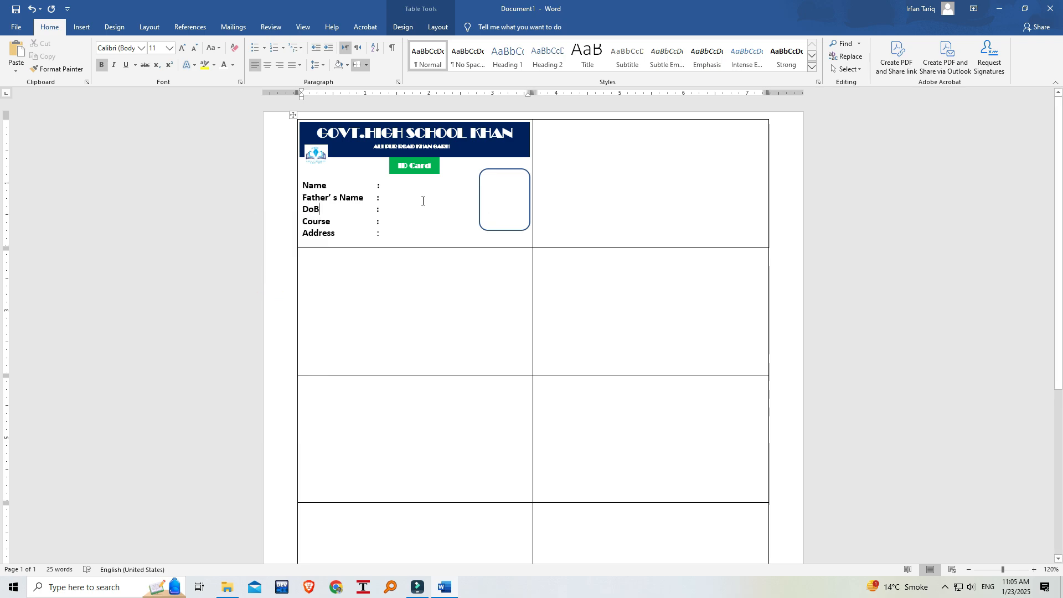
left_click(401, 166)
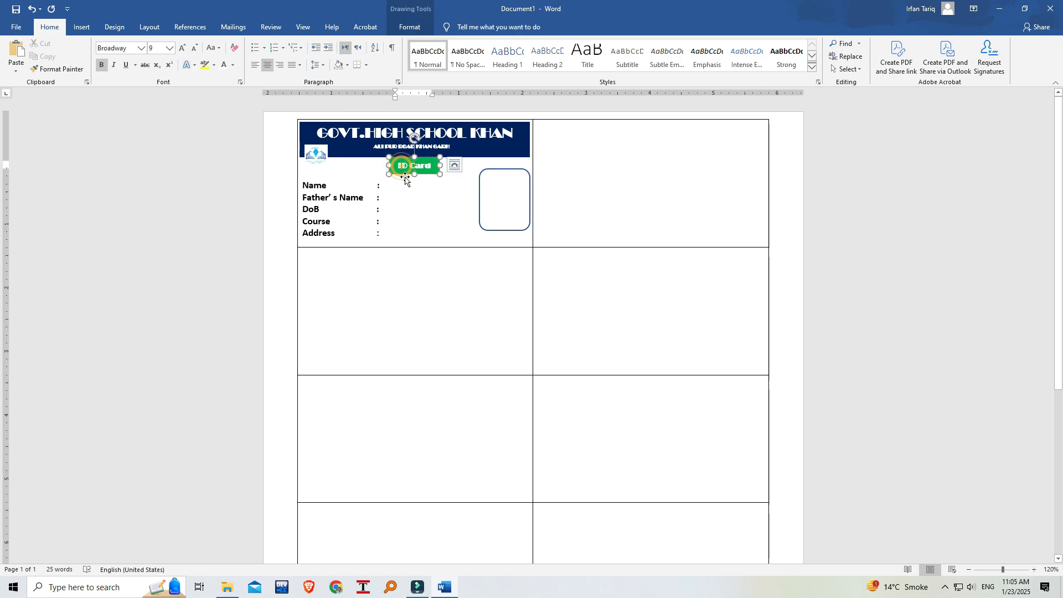
left_click(439, 202)
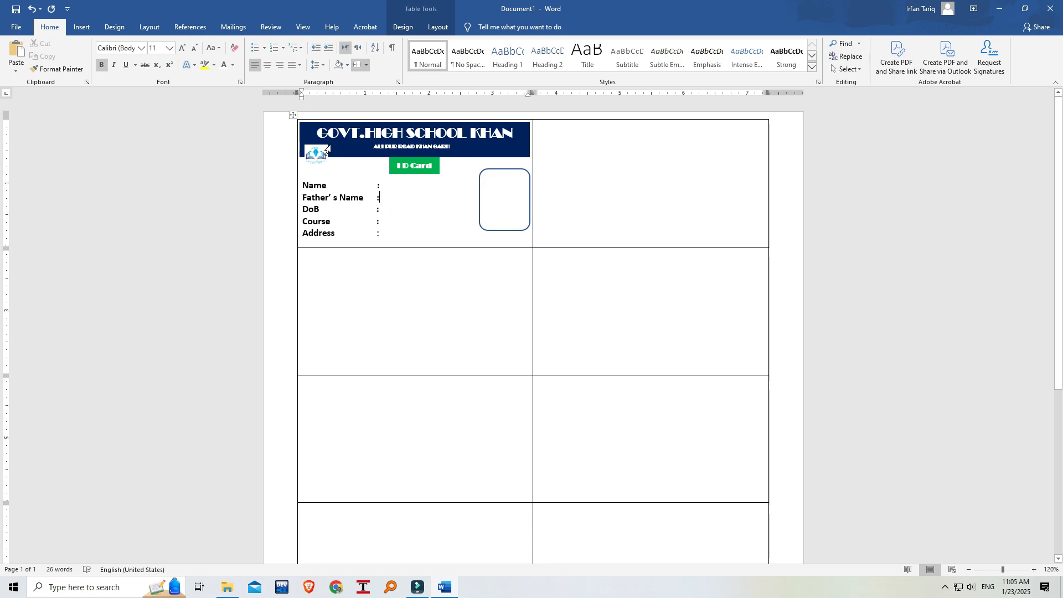
left_click(651, 197)
left_click(640, 291)
left_click(427, 327)
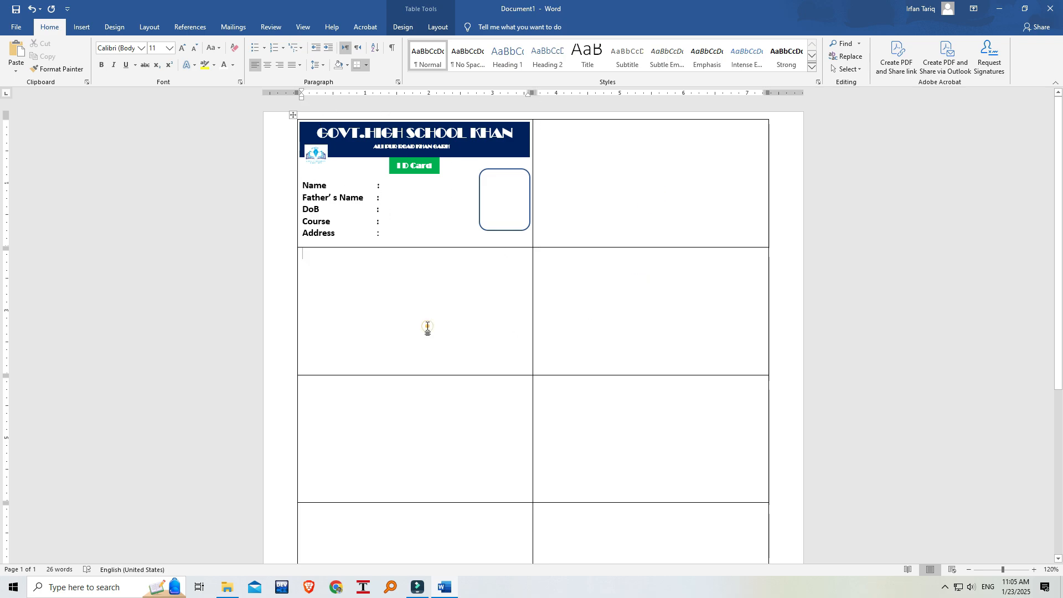
Nudge the address line's text box slightly down beneath the school name in the header banner.
left_click(399, 142)
mouse_move(443, 141)
left_mouse_down()
mouse_move(403, 140)
mouse_move(441, 149)
mouse_move(428, 147)
mouse_move(438, 156)
mouse_move(442, 147)
left_mouse_up()
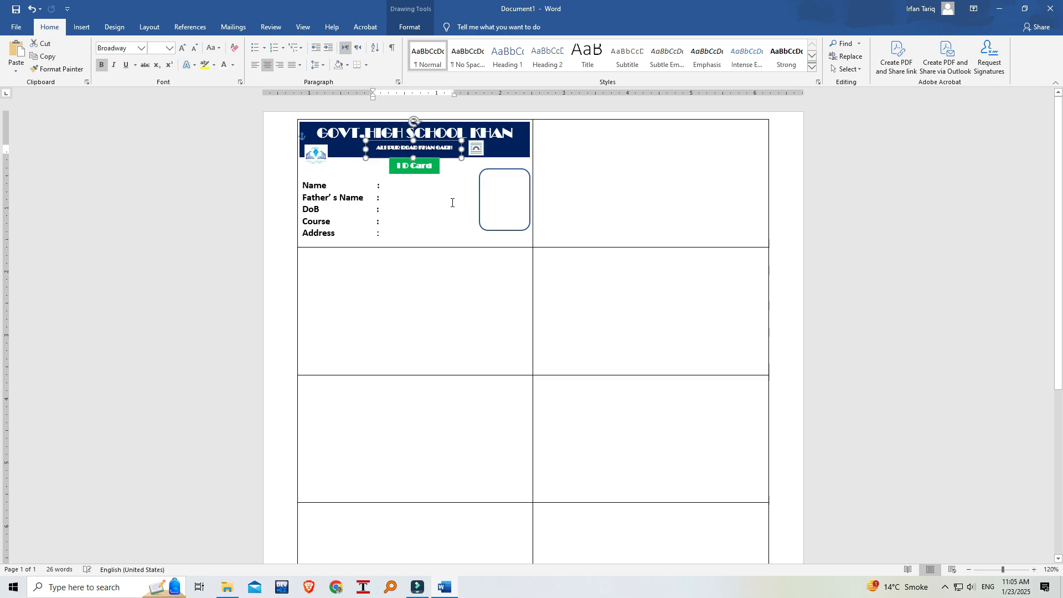
left_click(429, 224)
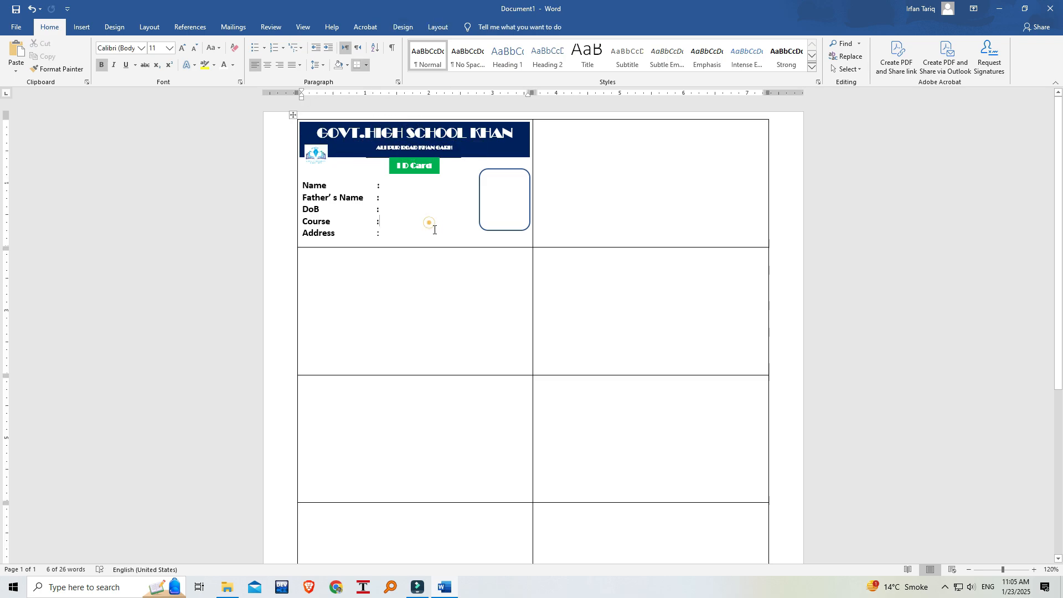
left_click(414, 158)
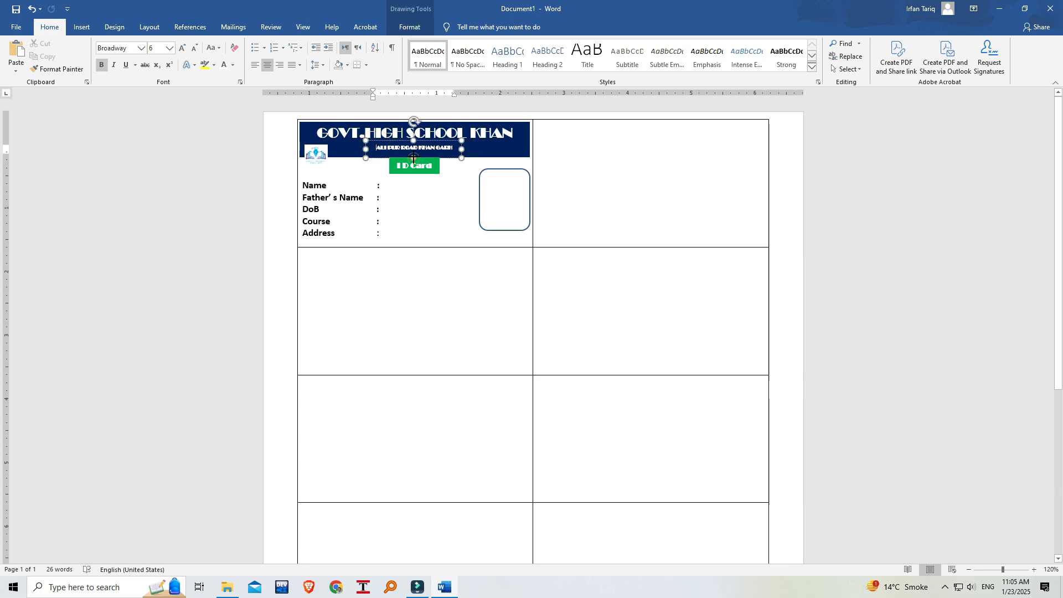
left_click(412, 158)
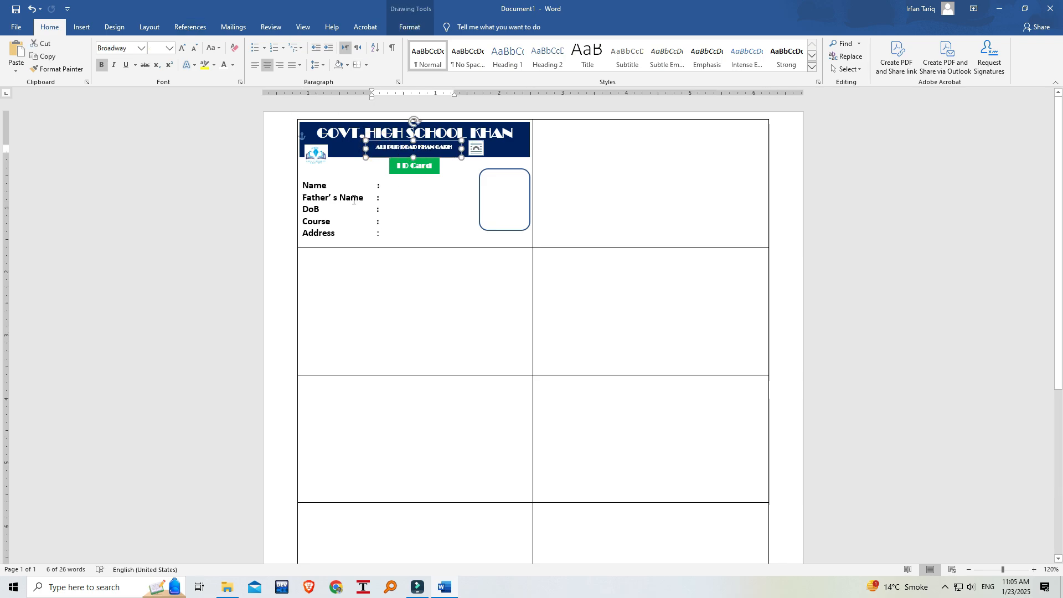
left_click(432, 216)
Start a Labels mail merge with the Microsoft 1/2 Letter product, accept deleting the contents, and undo the deletion to restore the card table.
left_click(241, 31)
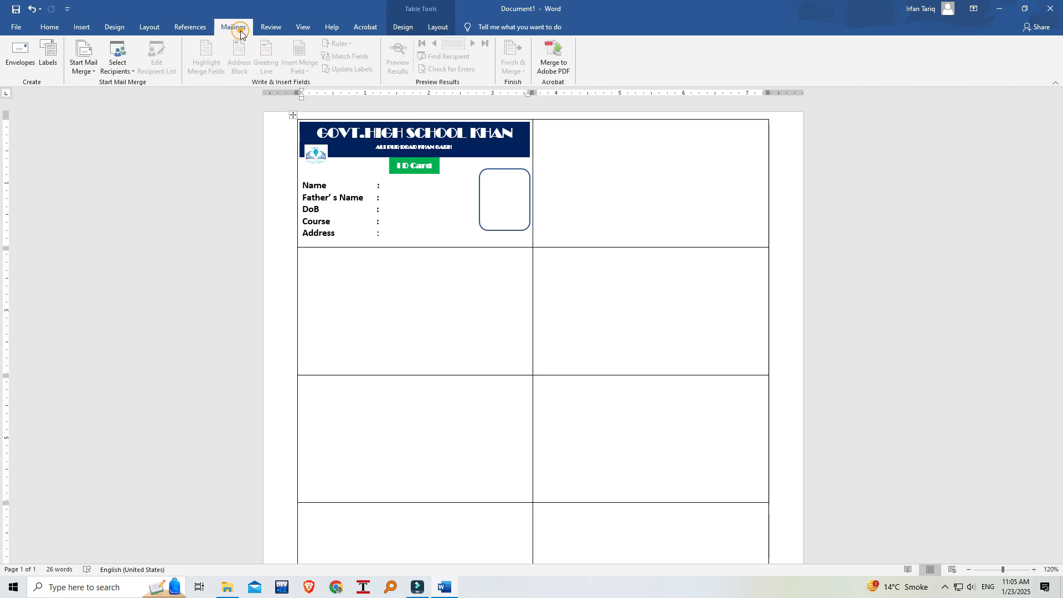
left_click(92, 76)
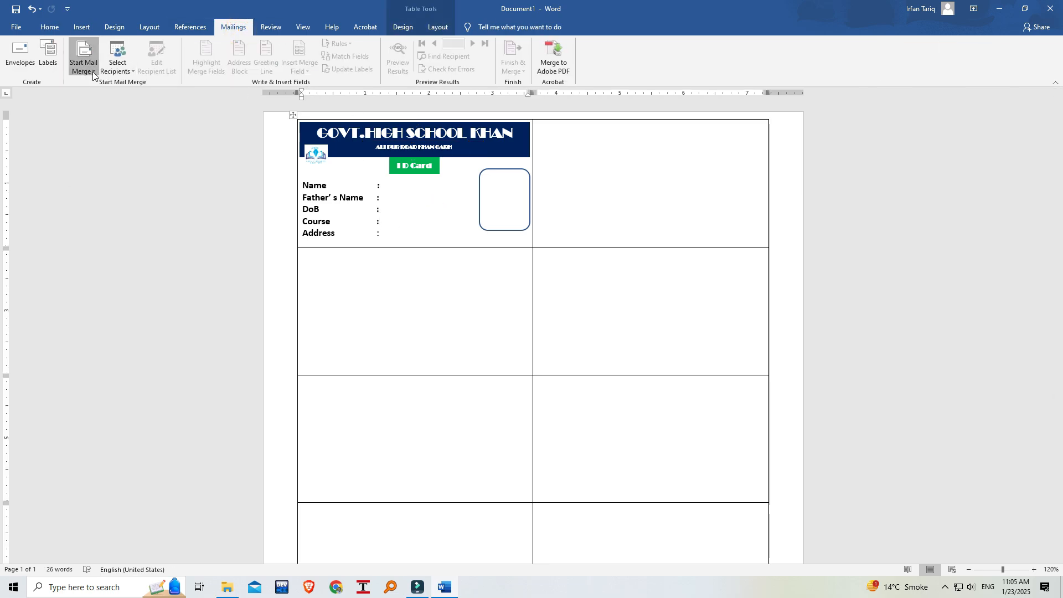
left_click(107, 124)
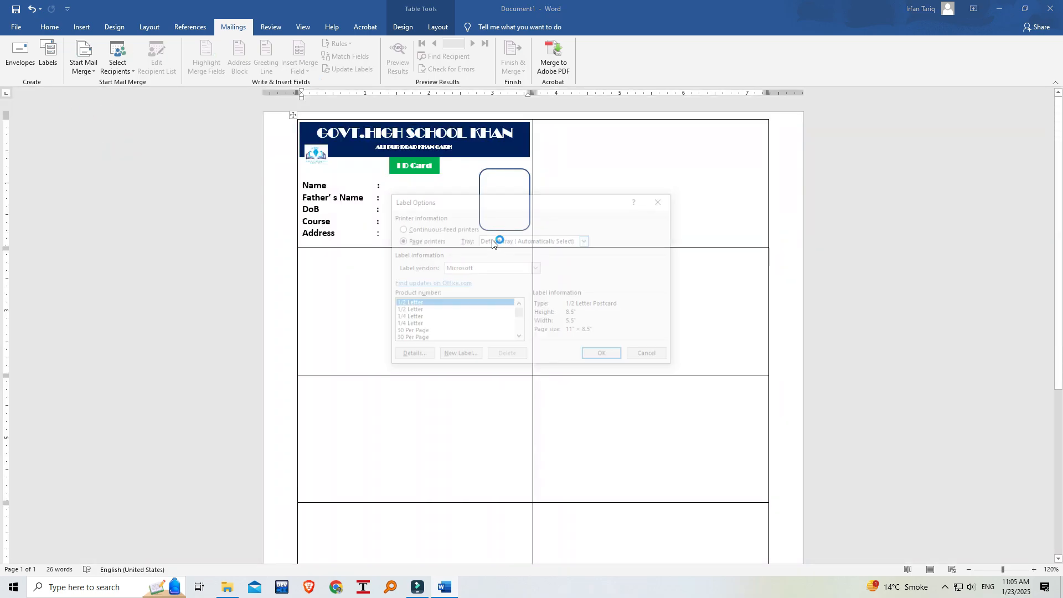
left_click(605, 357)
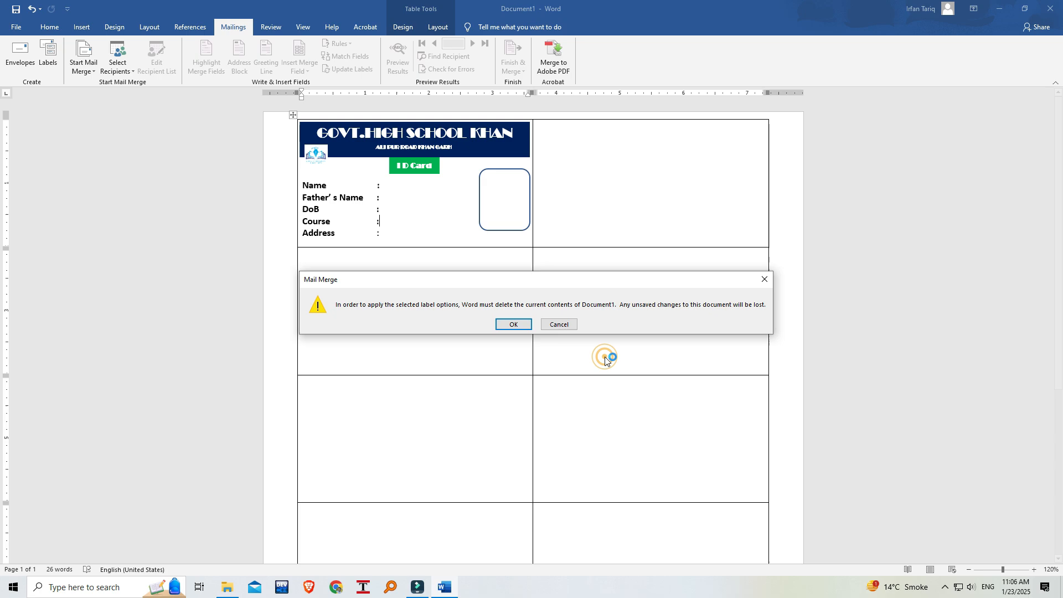
left_click(516, 325)
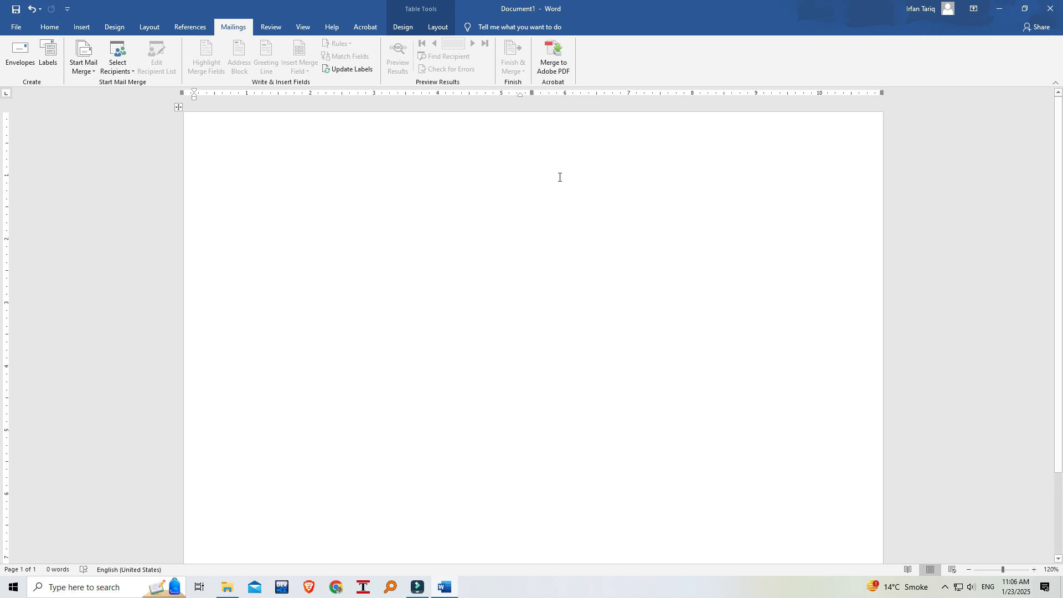
key("ctrl+z")
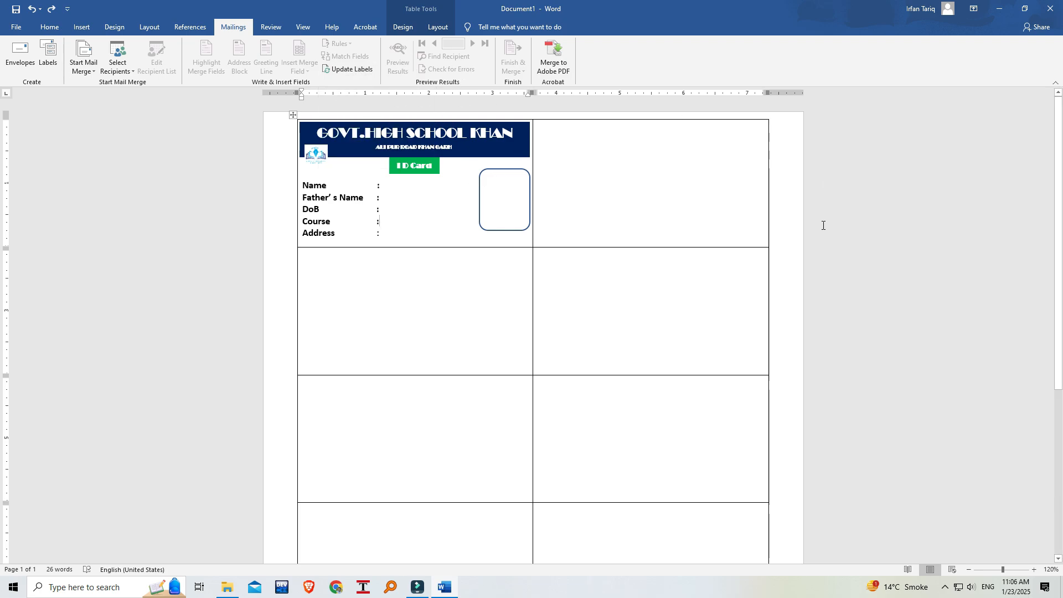
Update the labels to copy the first cell's ID card design into every other table cell.
scroll(608, 256, "down", 2)
scroll(610, 254, "up", 2)
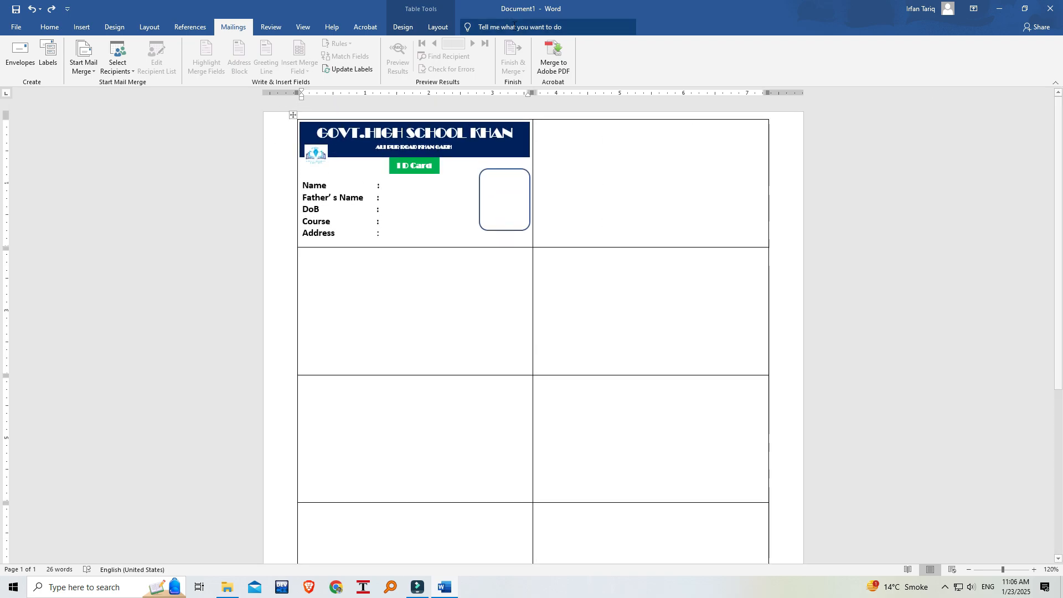
left_click(357, 69)
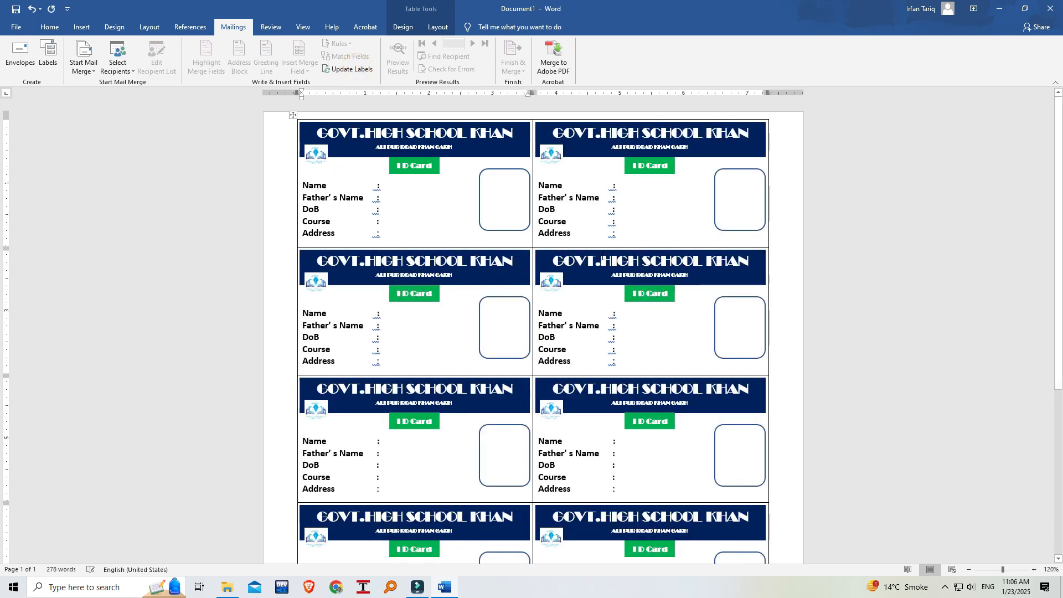
Examine the copied ID cards in all table cells down to the end of the page.
scroll(502, 347, "down", 5)
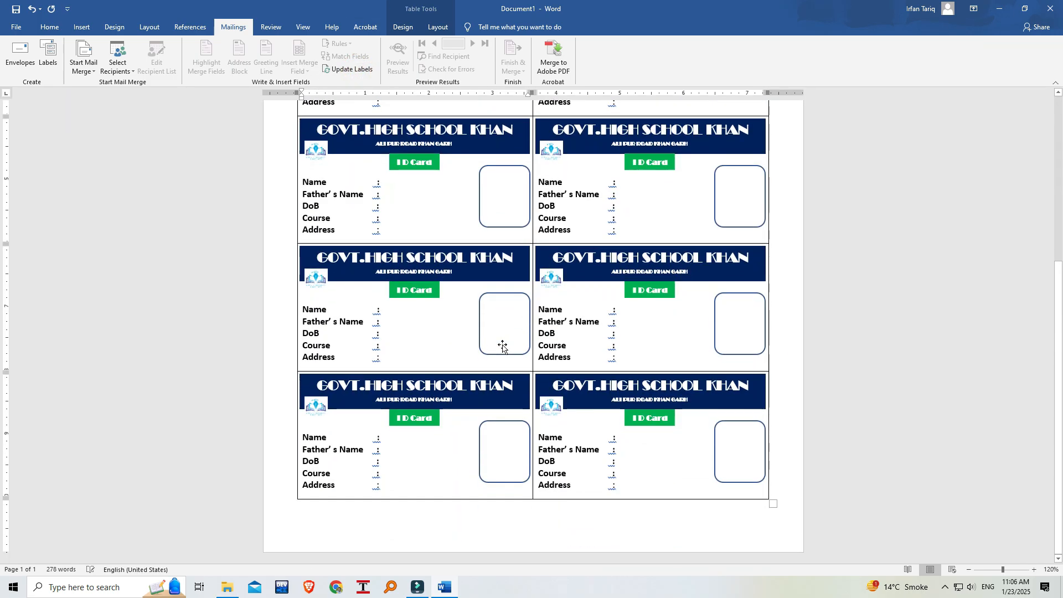
scroll(502, 345, "up", 2)
scroll(501, 343, "up", 3)
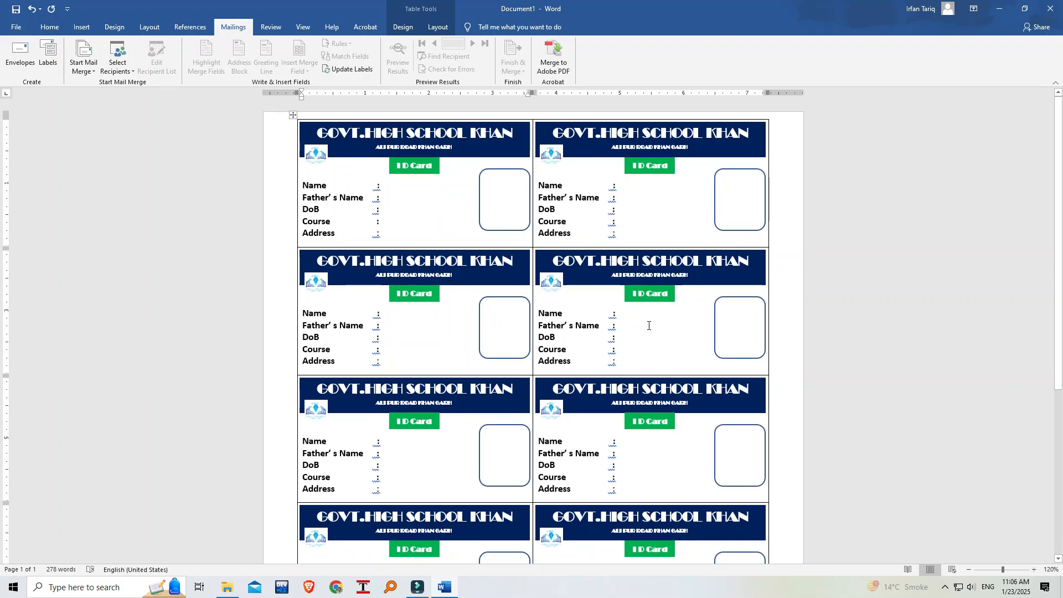
scroll(530, 324, "down", 3)
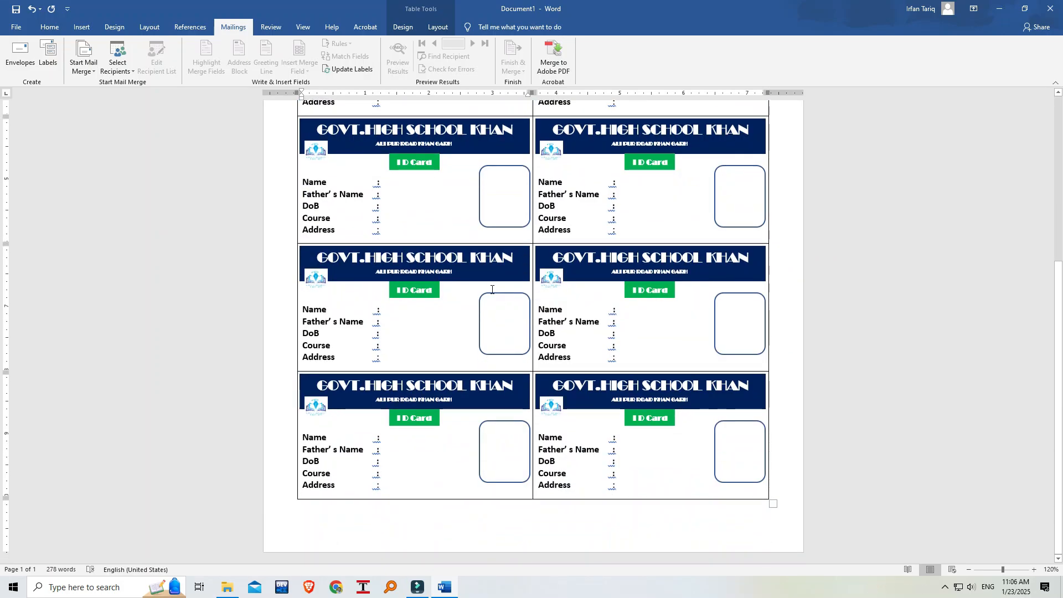
scroll(478, 307, "up", 3)
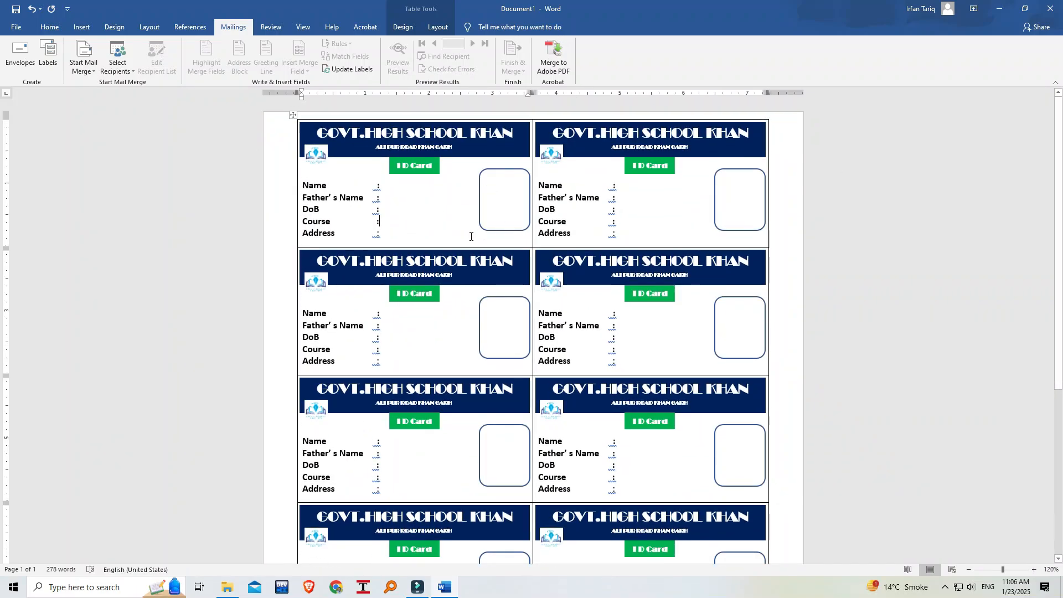
left_click(339, 64)
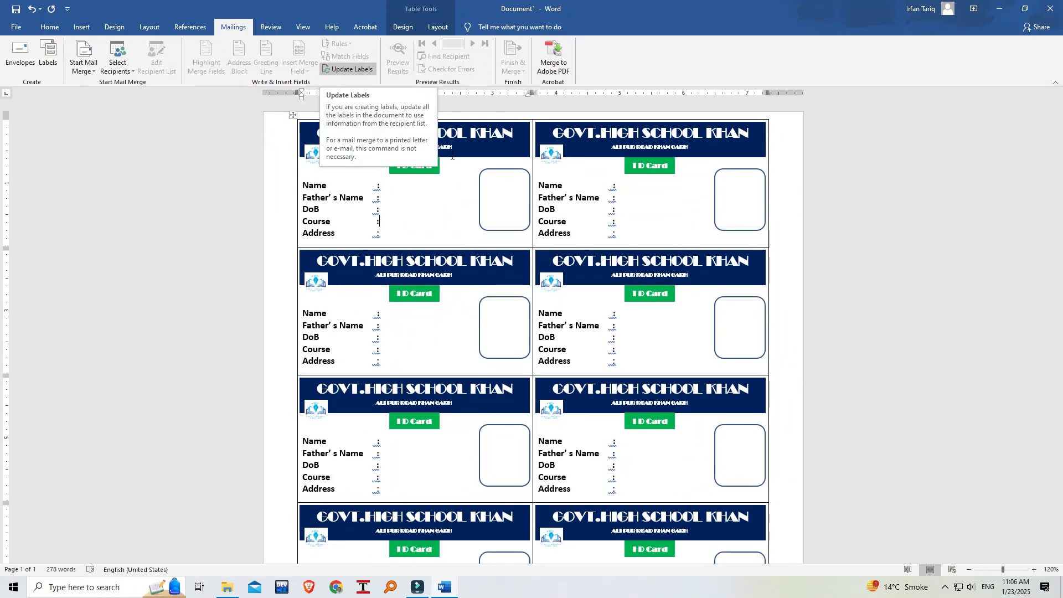
left_click(416, 196)
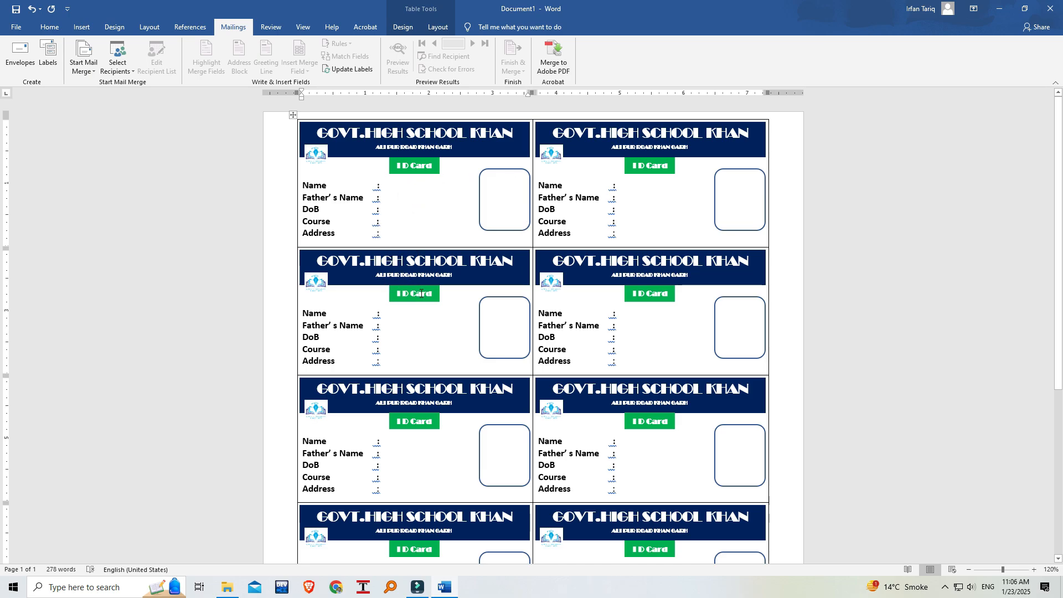
scroll(419, 292, "down", 1)
scroll(416, 291, "down", 4)
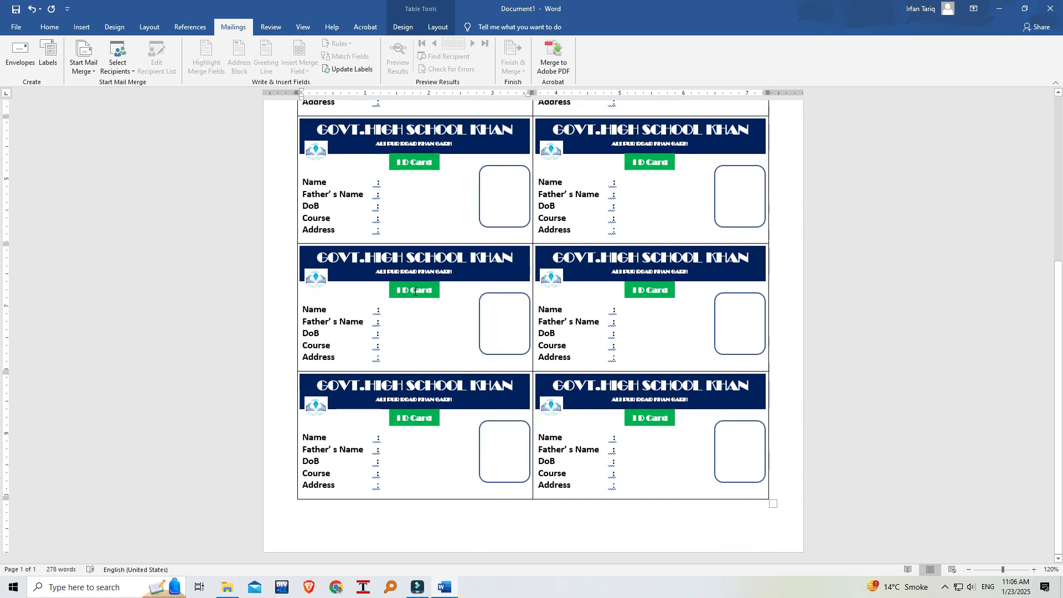
scroll(415, 291, "up", 5)
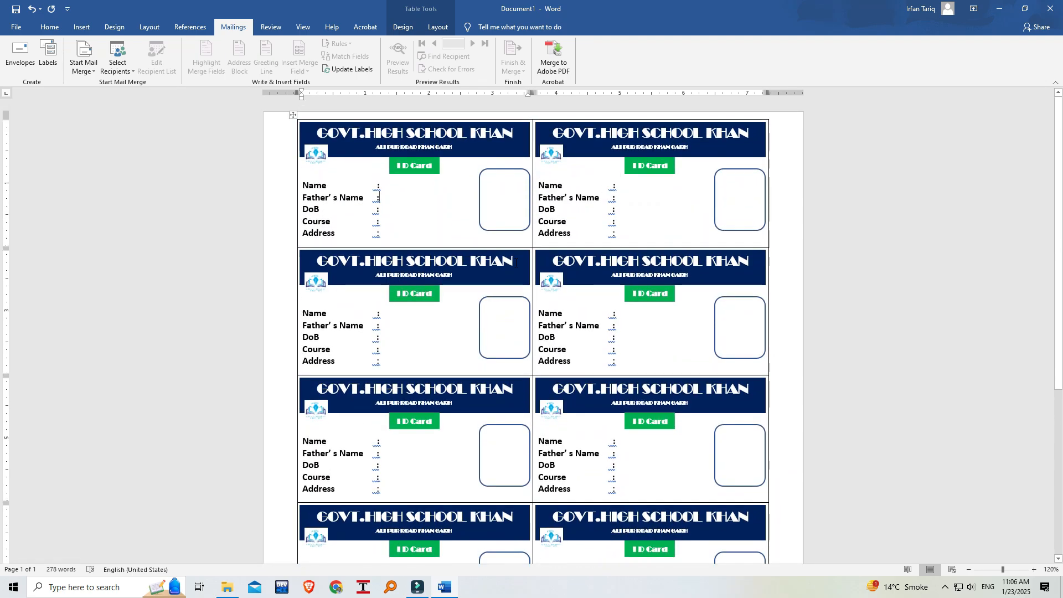
scroll(502, 272, "down", 1)
scroll(503, 272, "up", 1)
Use the existing list "List of Students Data.xlsx" from the Desktop as merge recipients, choosing the 'SE wing$' table with column headers.
left_click(118, 61)
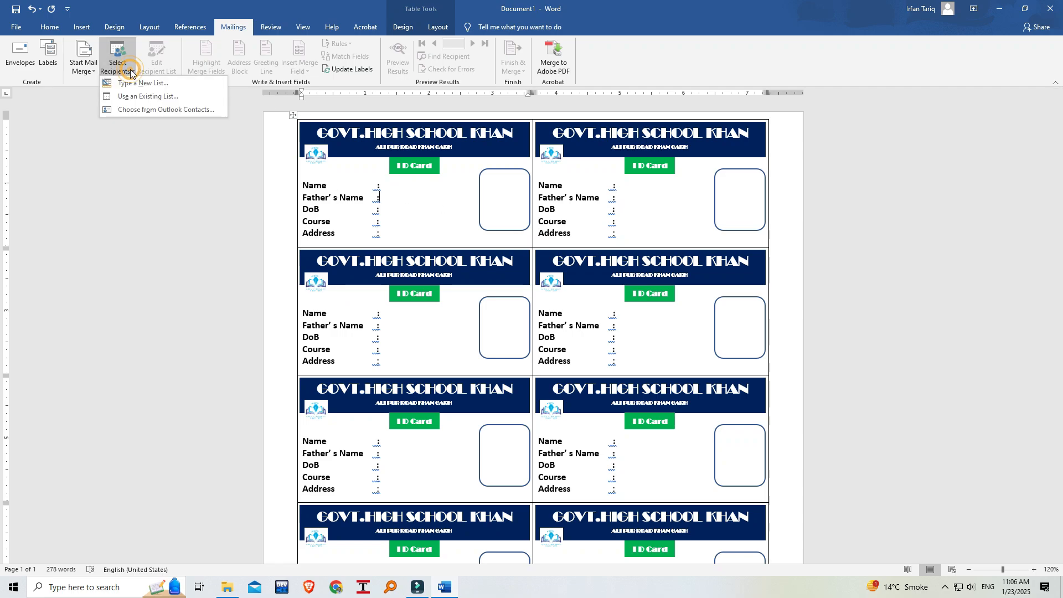
left_click(154, 98)
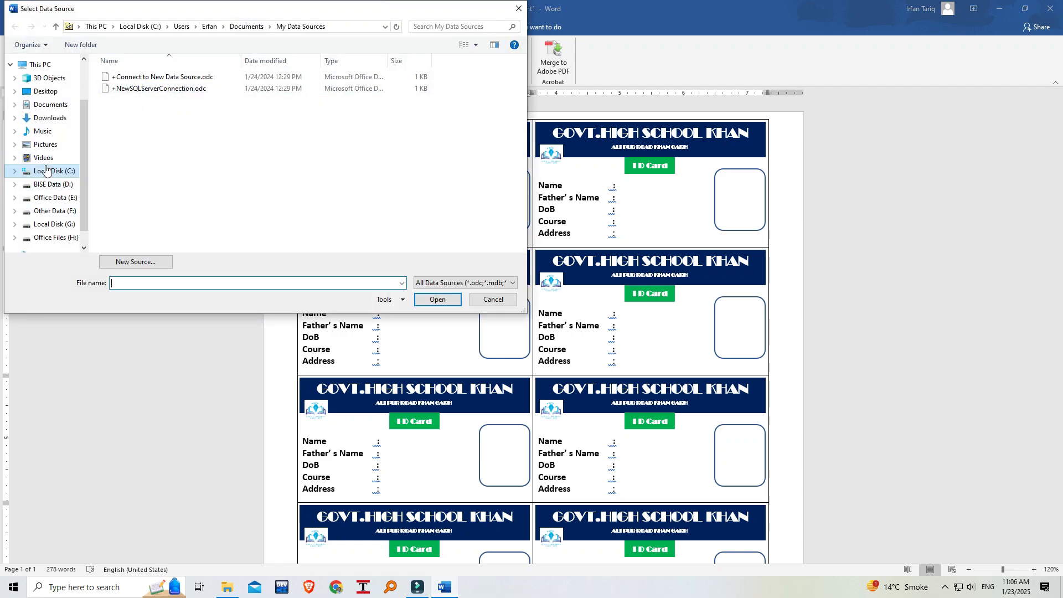
left_click(45, 91)
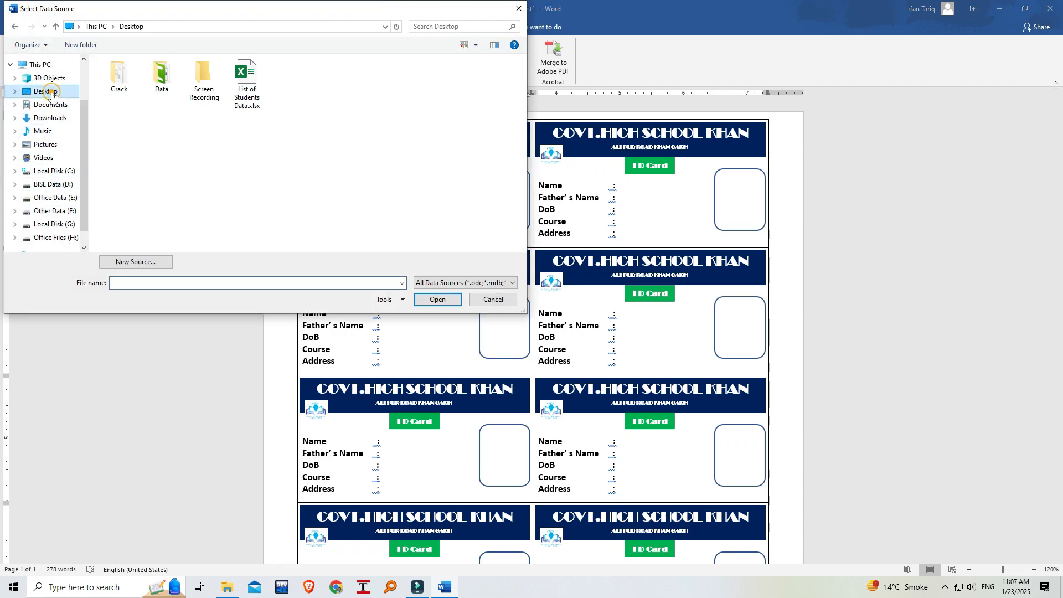
left_click(247, 81)
left_click(437, 299)
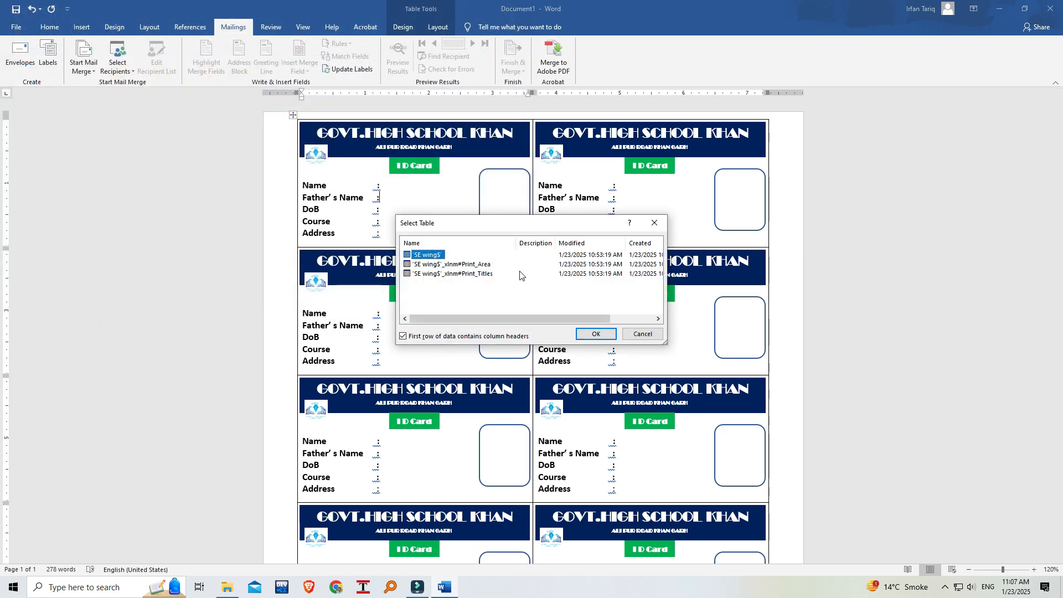
left_click(596, 335)
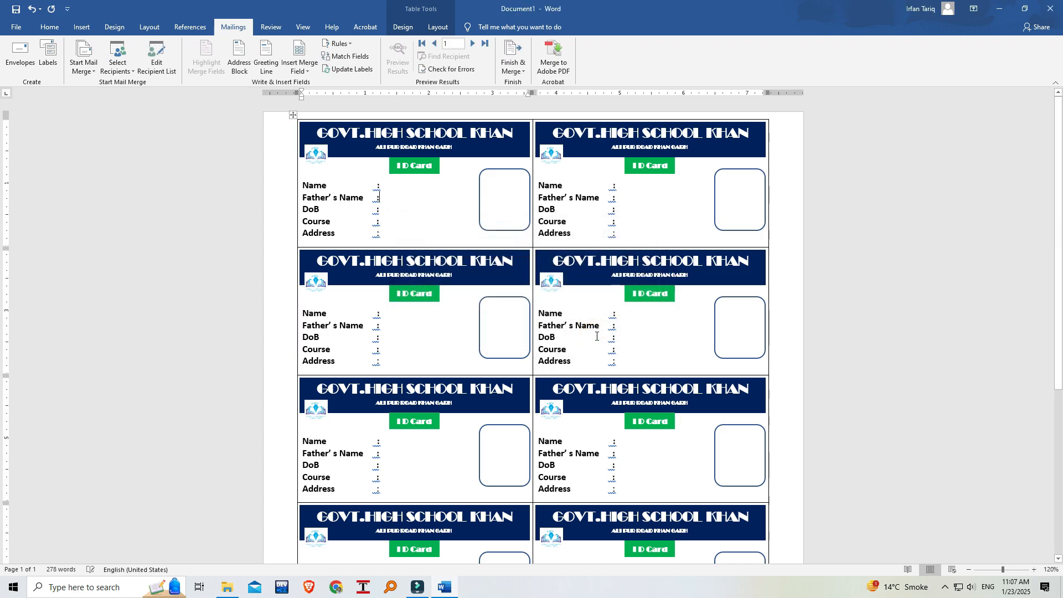
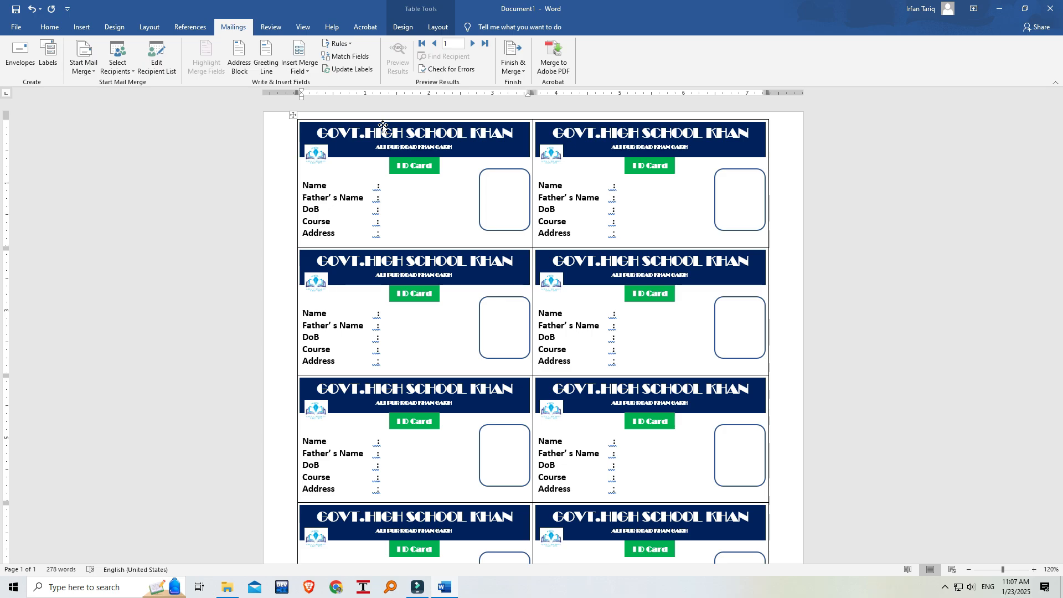
Insert the StudentName merge field after the colon on the Name line of the first ID card.
left_click(308, 71)
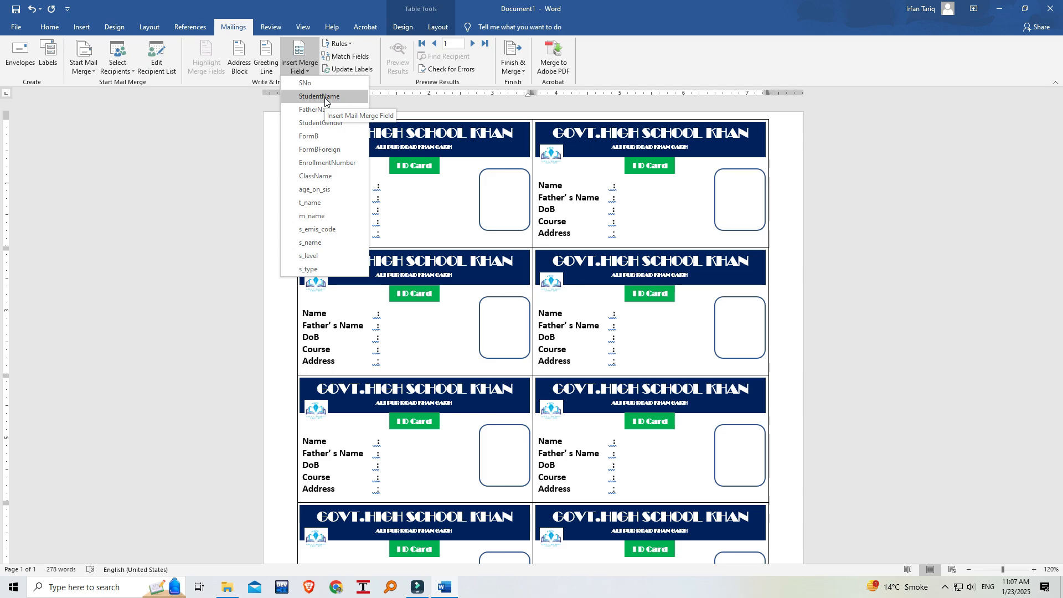
left_click(400, 188)
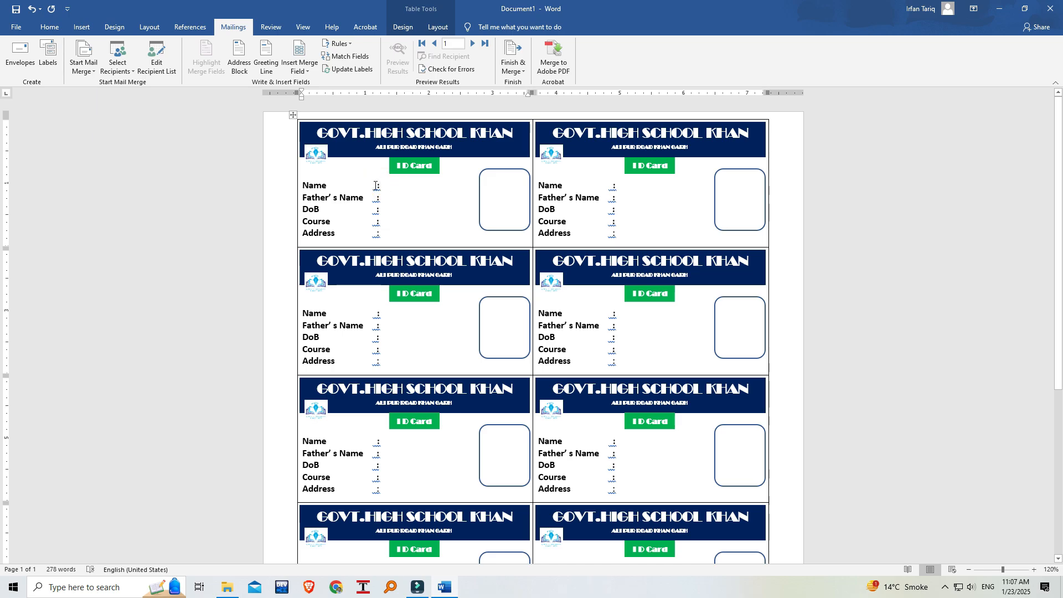
left_click(385, 186)
left_click(382, 210)
left_click(385, 185)
left_click(305, 69)
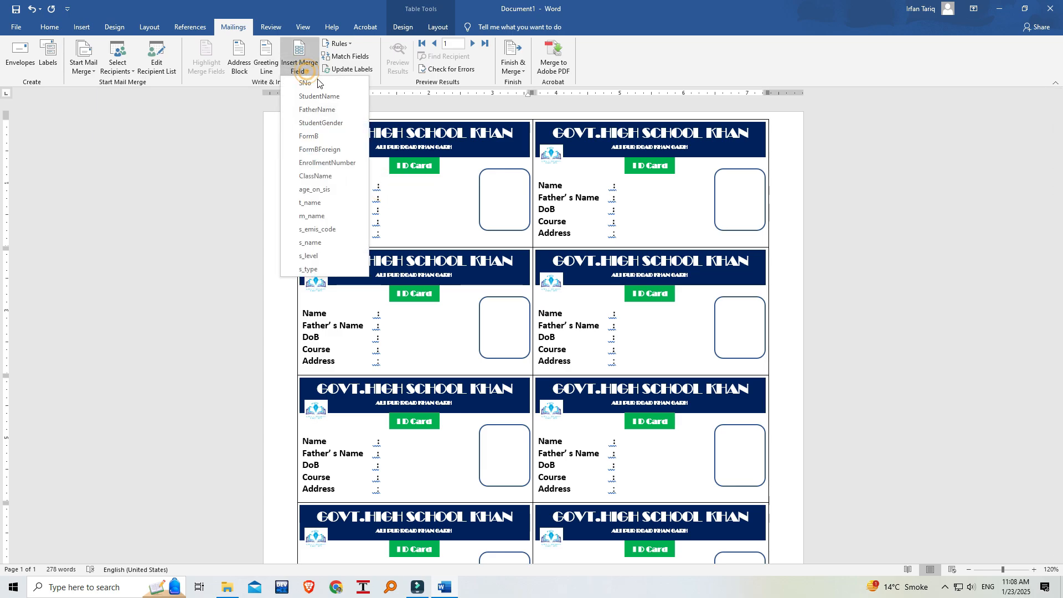
left_click(323, 97)
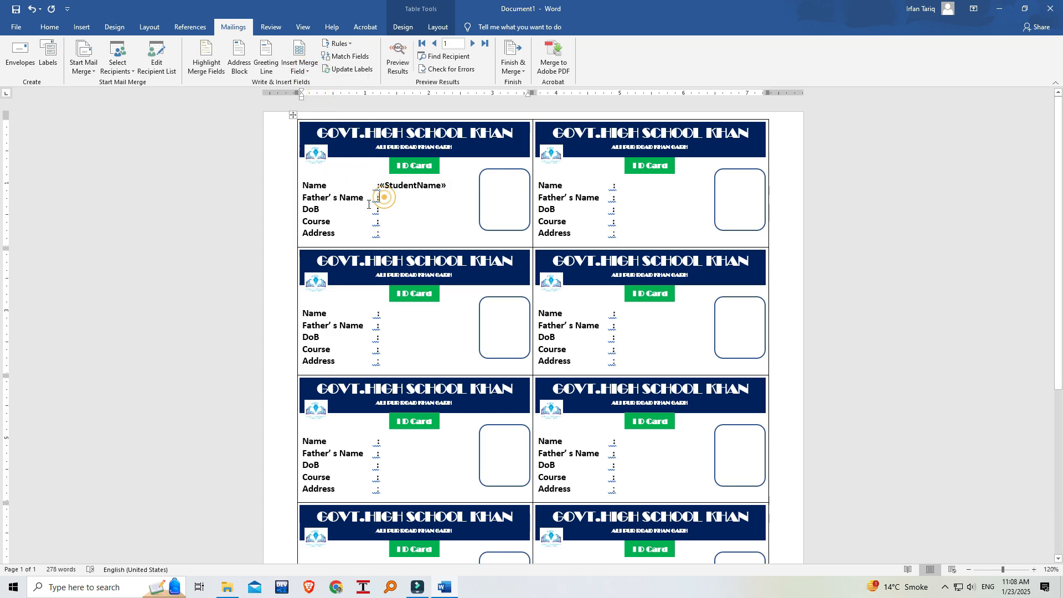
Insert the FatherName merge field after the colon on the first card's Father's Name line.
key("Down")
left_click(304, 69)
left_click(327, 114)
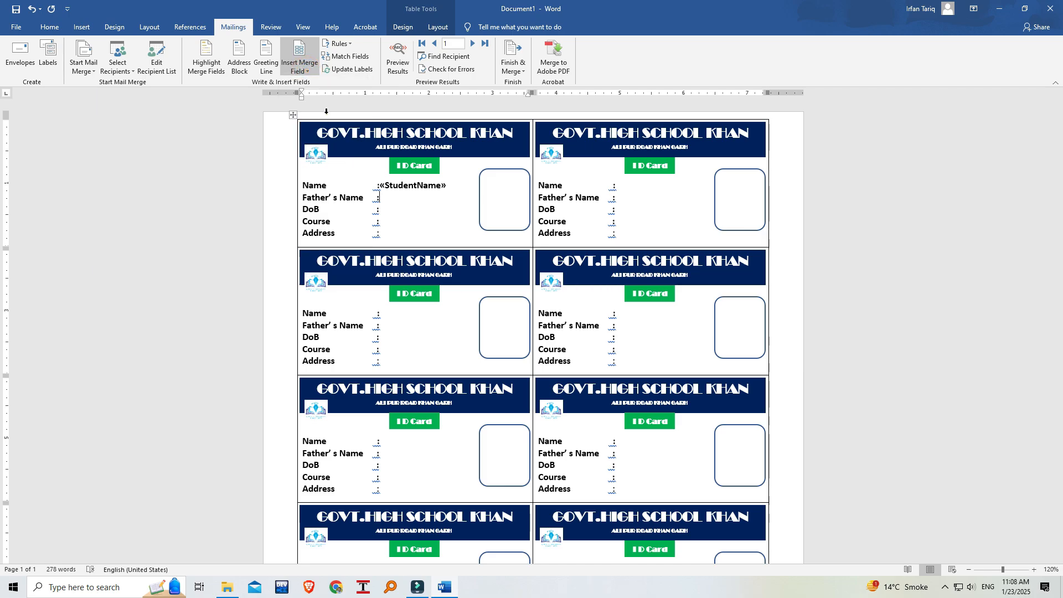
left_click(379, 209)
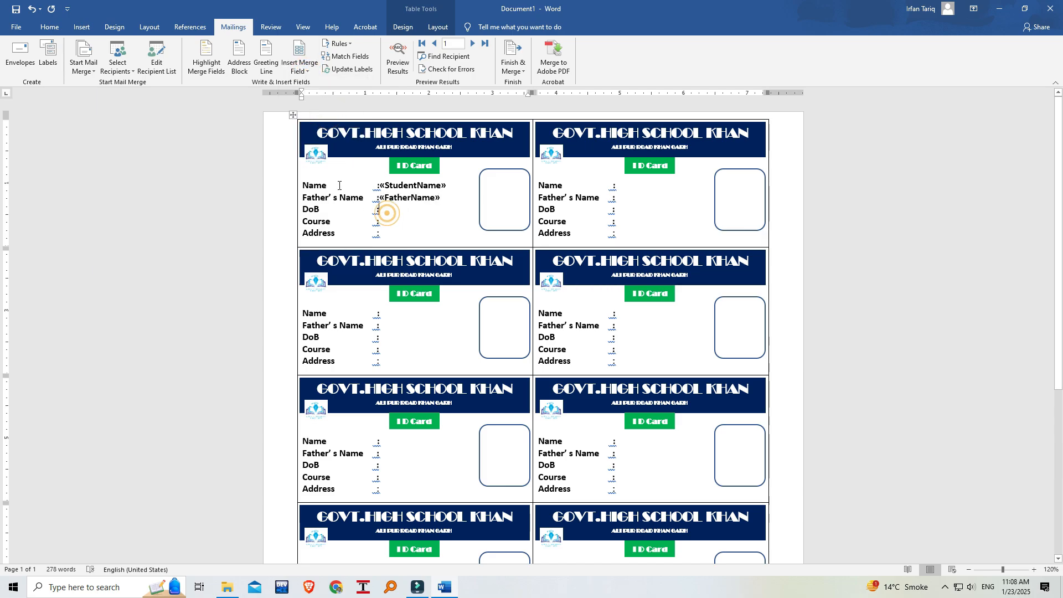
left_click(308, 73)
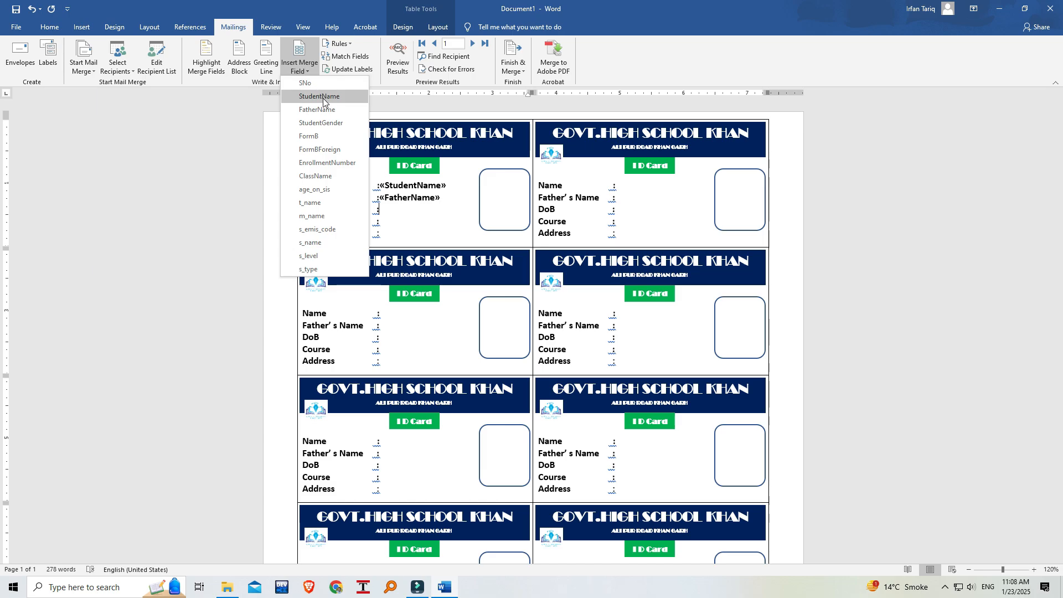
left_click(436, 213)
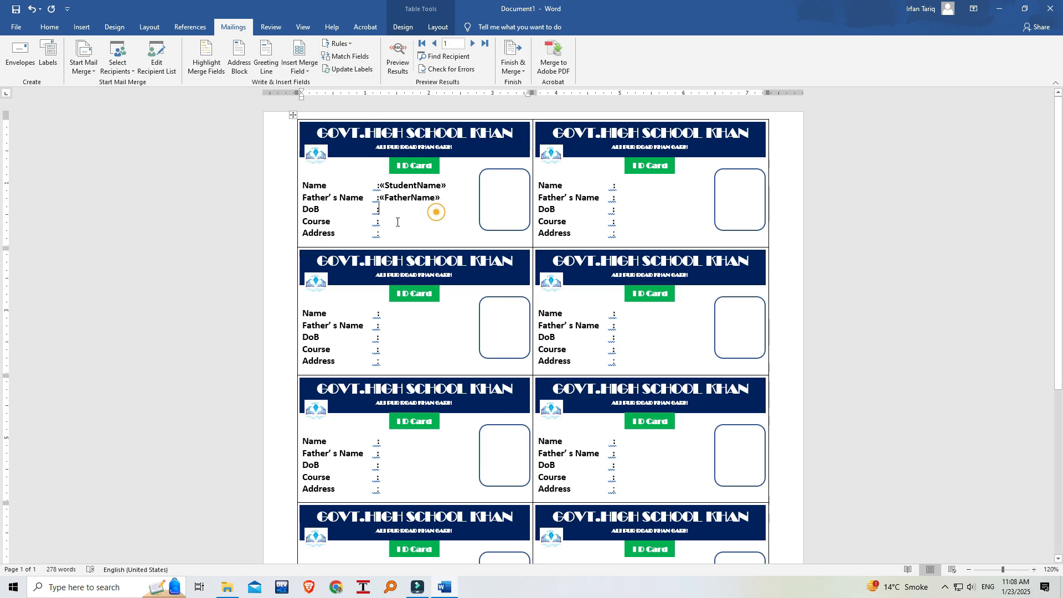
Insert the ClassName merge field after the colon on the first card's Course line.
left_click(382, 219)
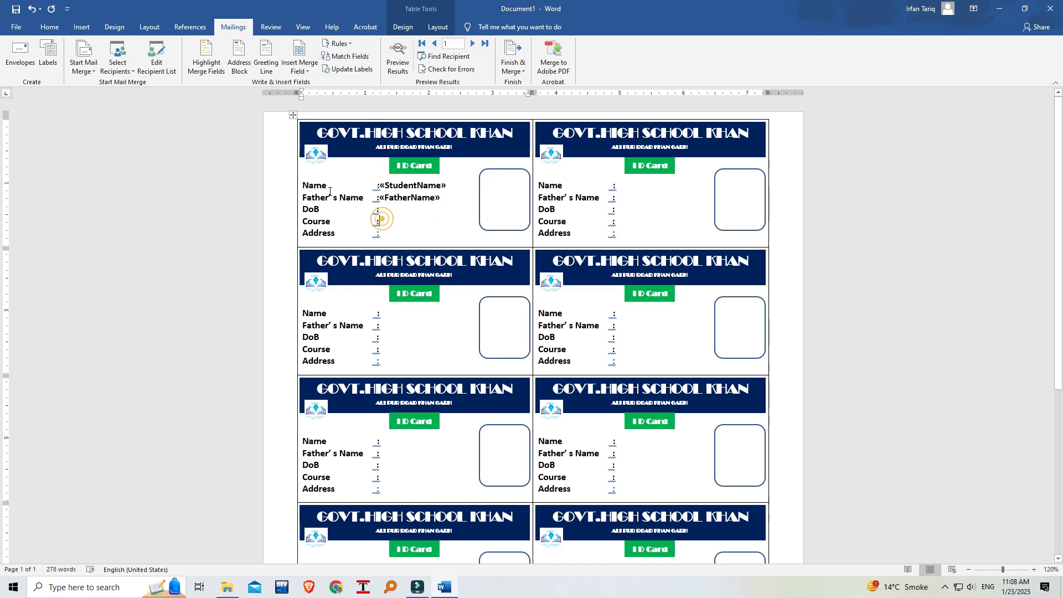
left_click(304, 71)
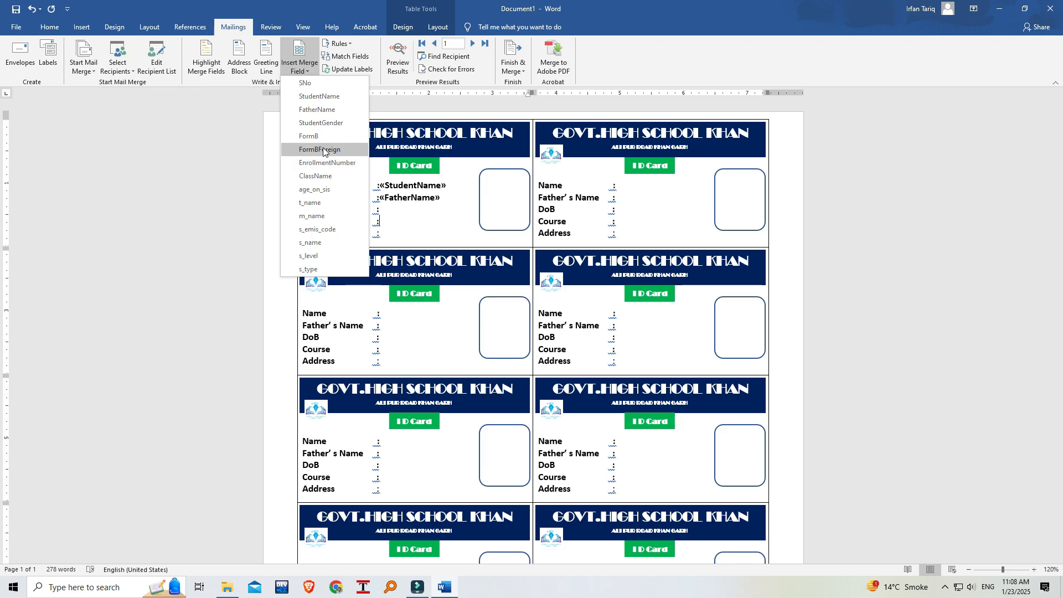
left_click(330, 176)
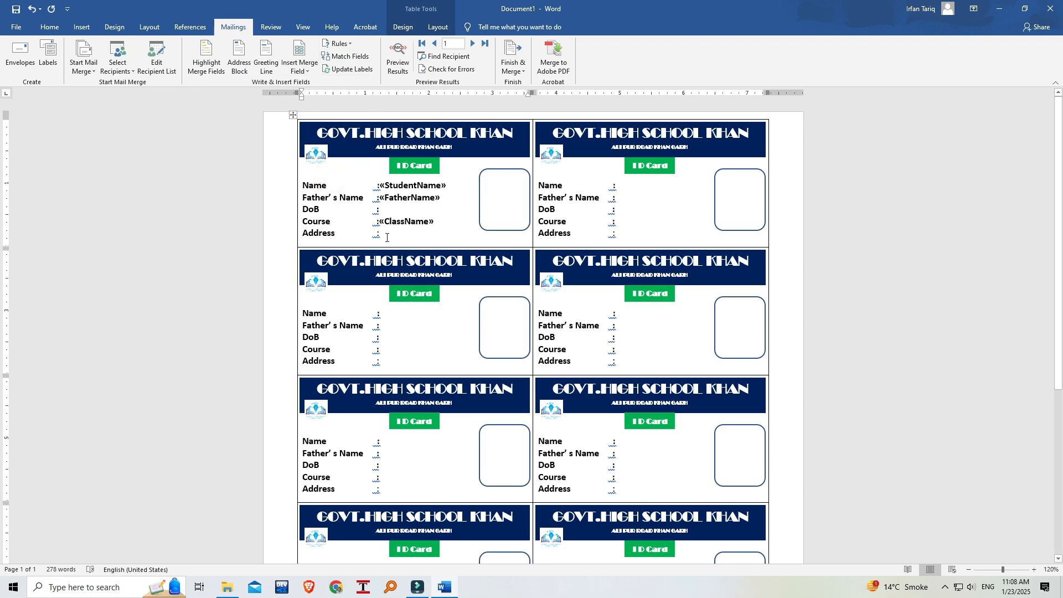
Insert the FormBForeign merge field on the first card's Address line and StudentGender on its DoB line.
left_click(308, 72)
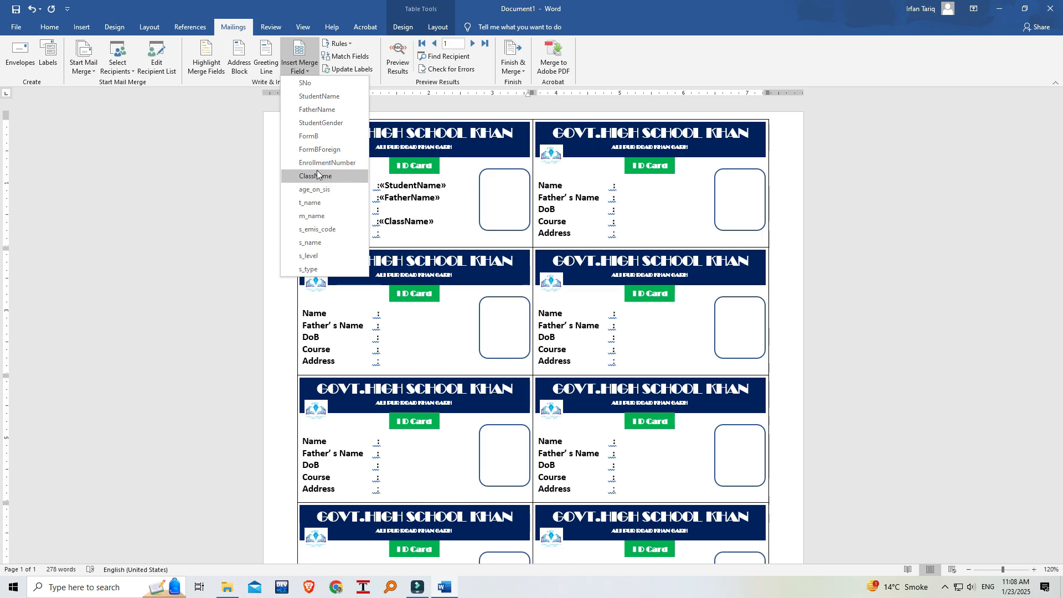
left_click(337, 149)
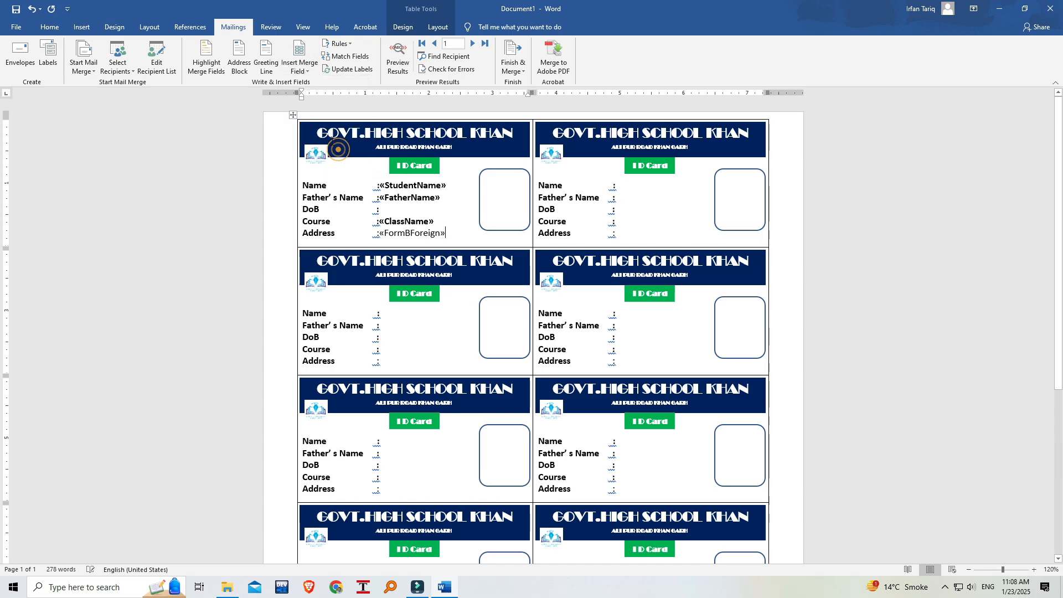
left_click(310, 71)
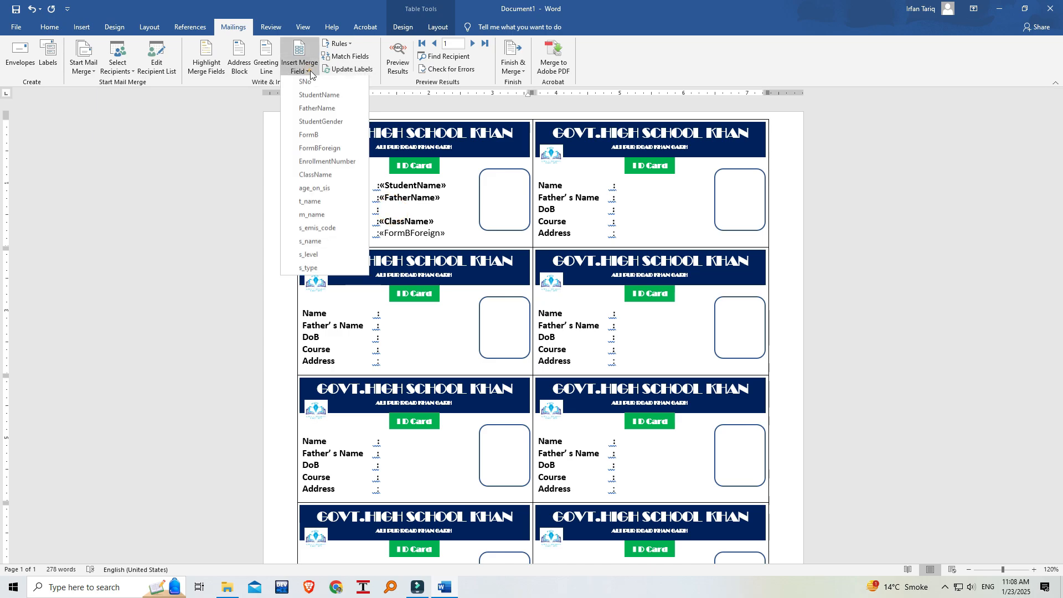
left_click(320, 121)
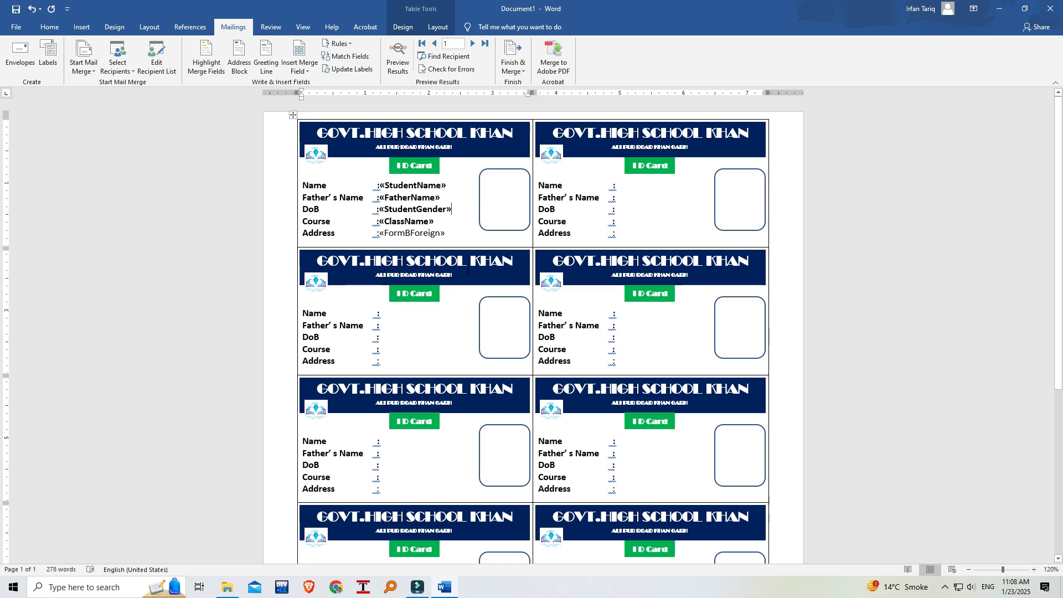
Update the labels to copy the first card's merge fields to every other card, and check them down the page.
left_click(347, 69)
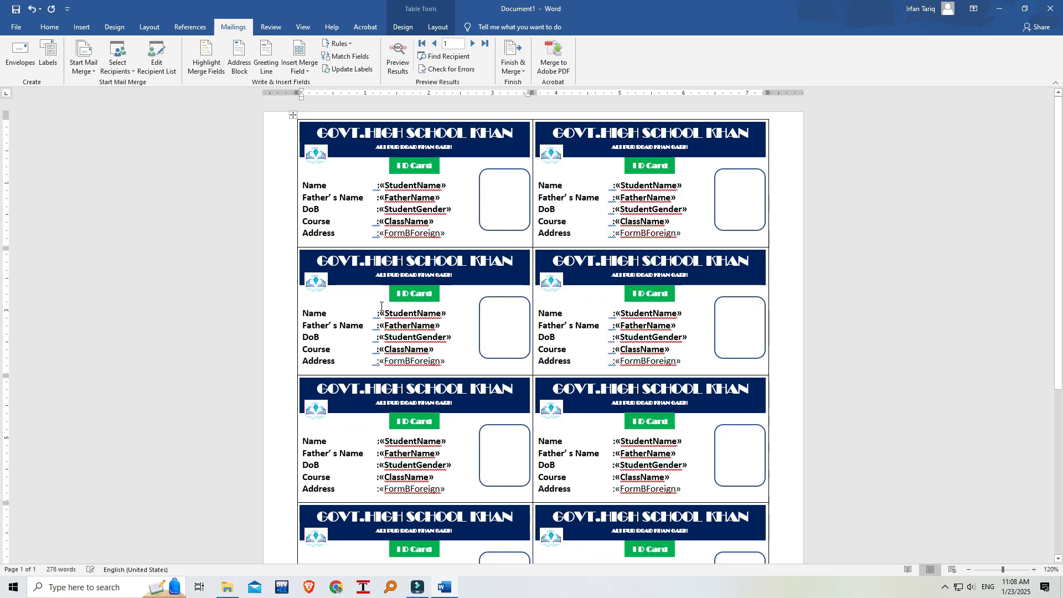
scroll(499, 413, "down", 6)
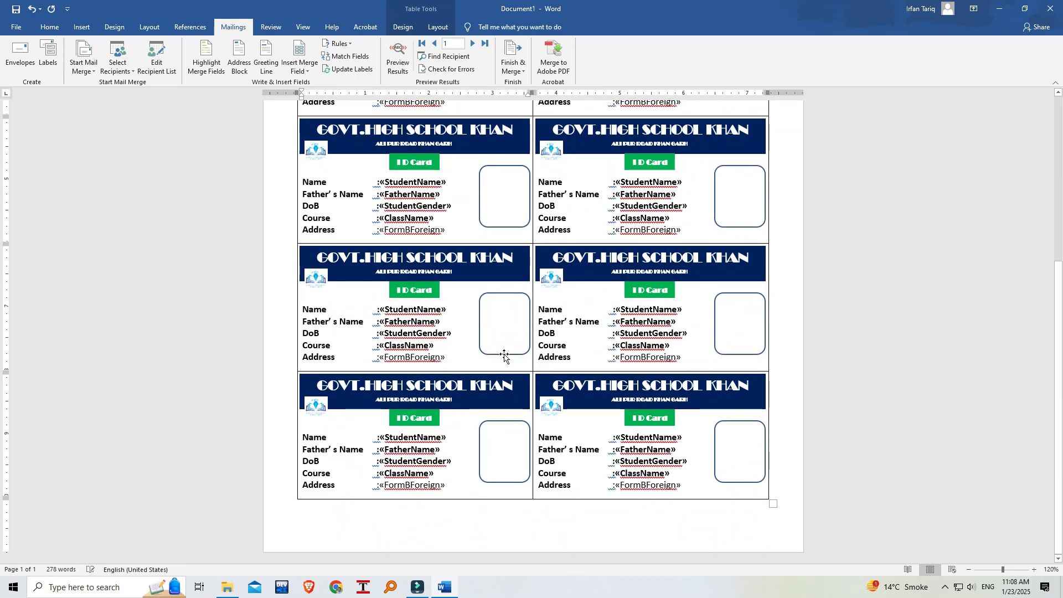
scroll(503, 358, "up", 4)
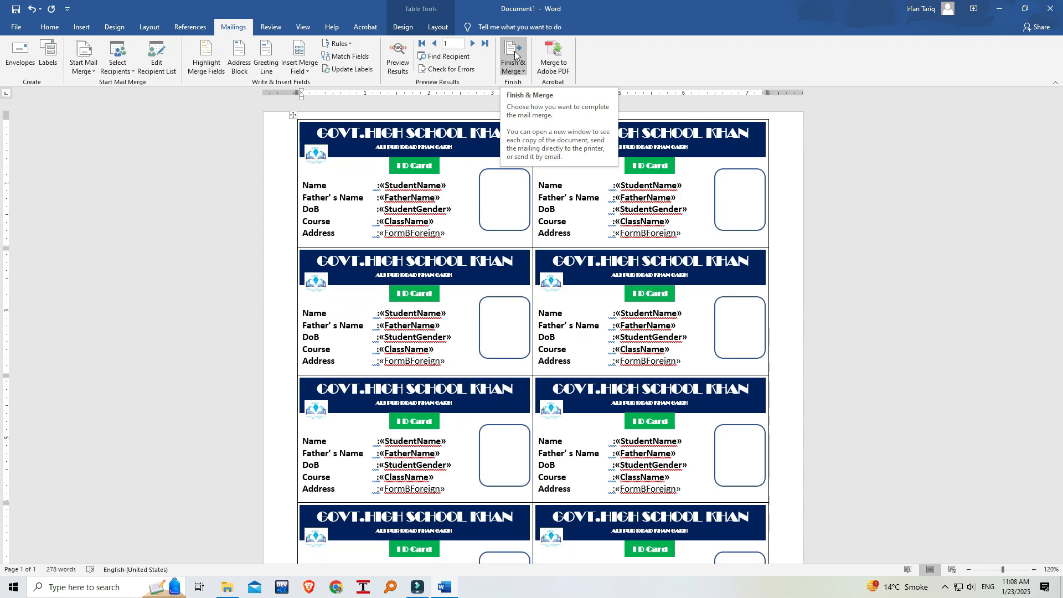
Finish the mail merge by merging all records into a new document of individual cards.
left_click(523, 71)
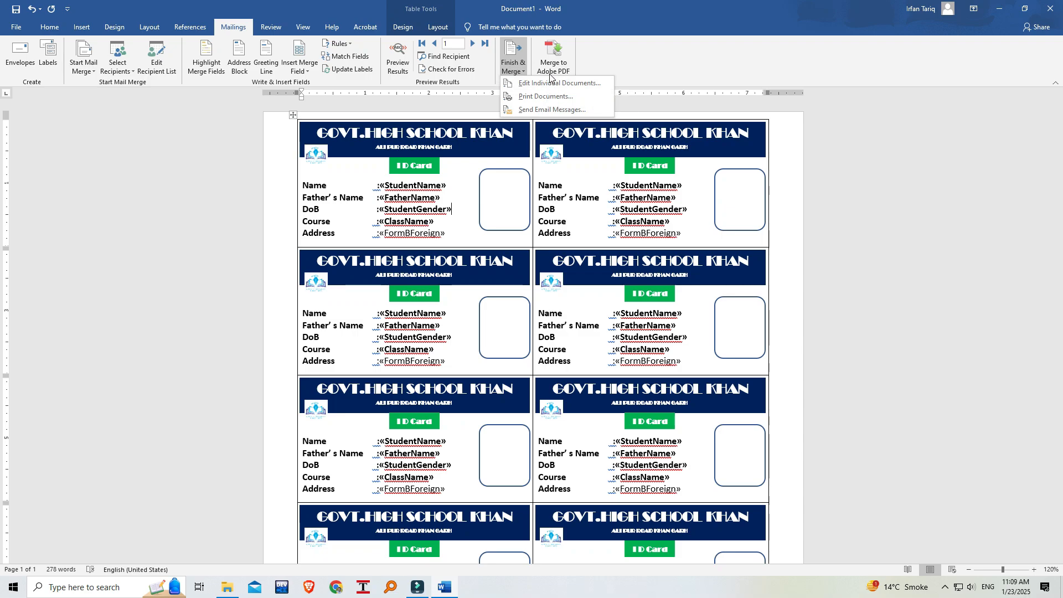
left_click(550, 83)
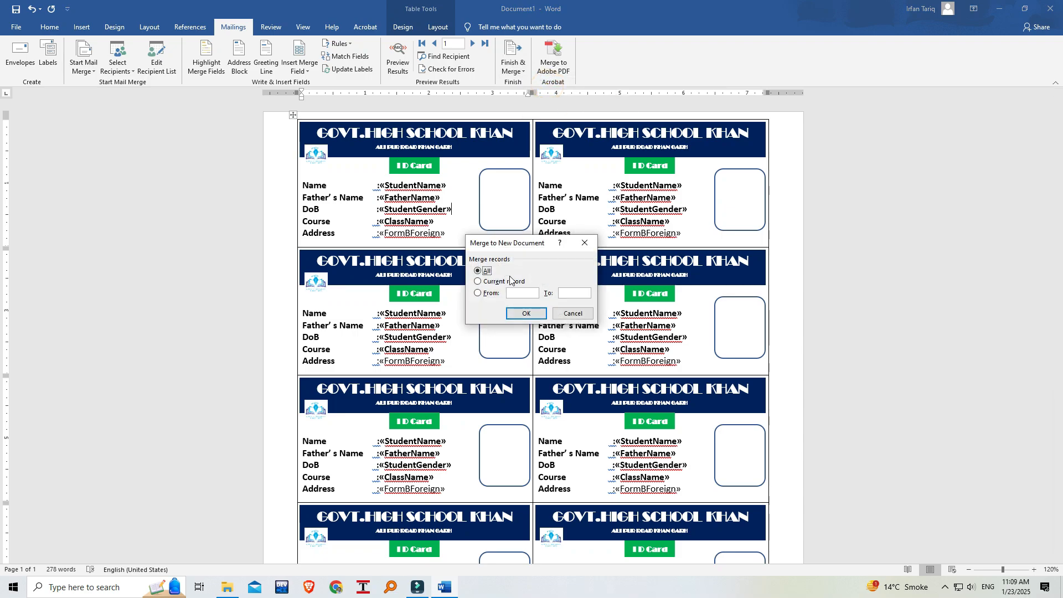
left_click(528, 315)
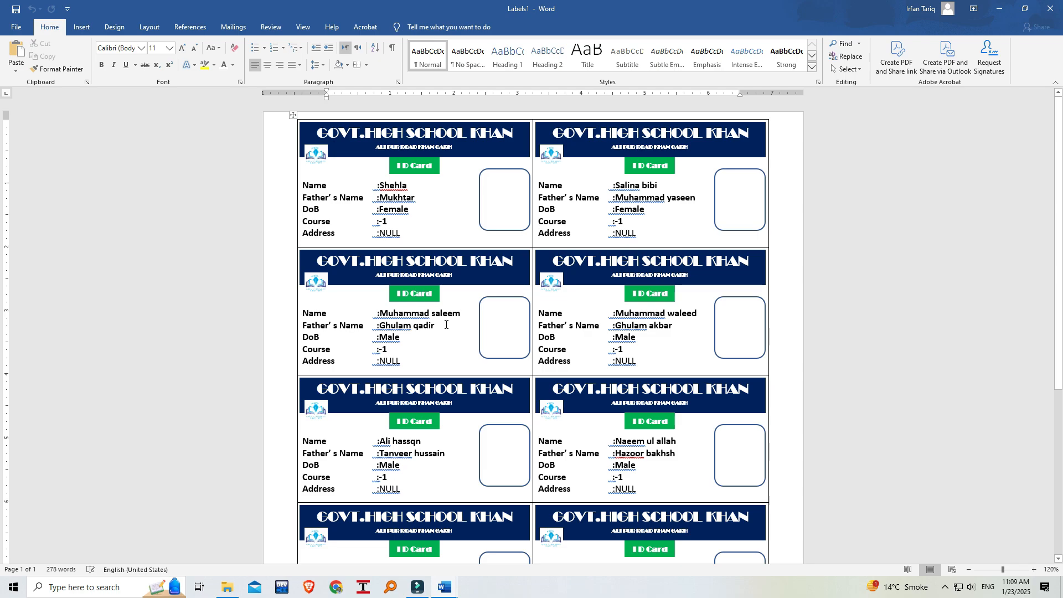
Examine the student details filled into the merged ID cards from the first to the last row.
scroll(446, 325, "down", 5)
scroll(446, 325, "up", 5)
scroll(405, 357, "down", 1)
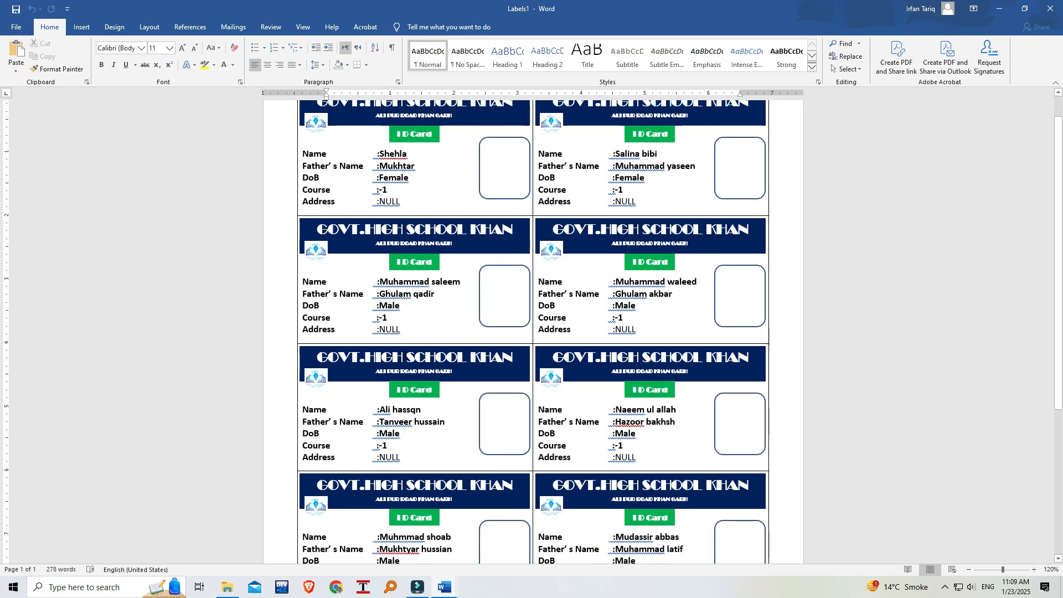
scroll(420, 337, "down", 6)
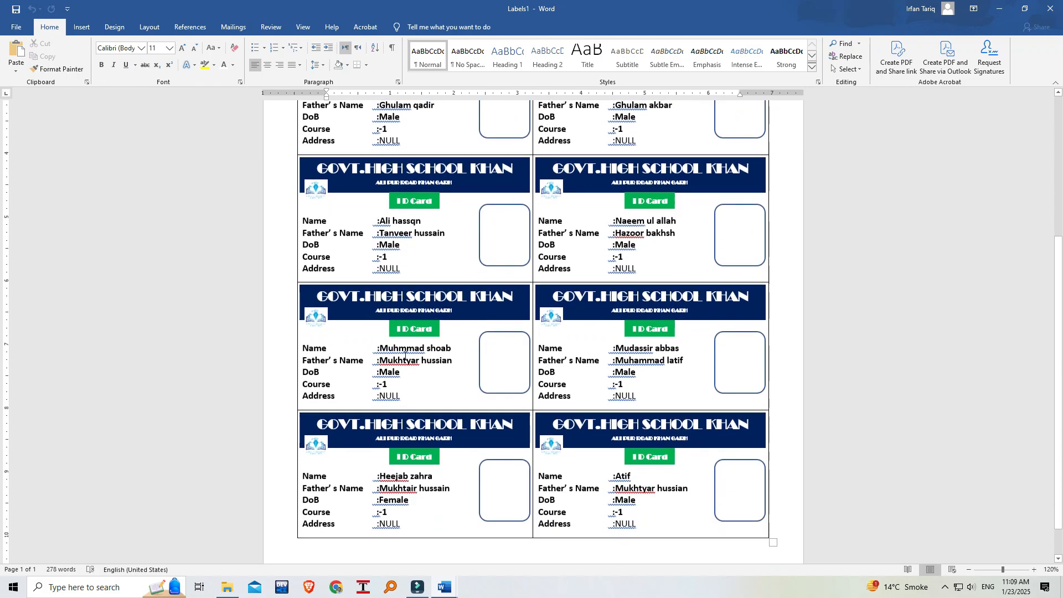
scroll(428, 468, "down", 1)
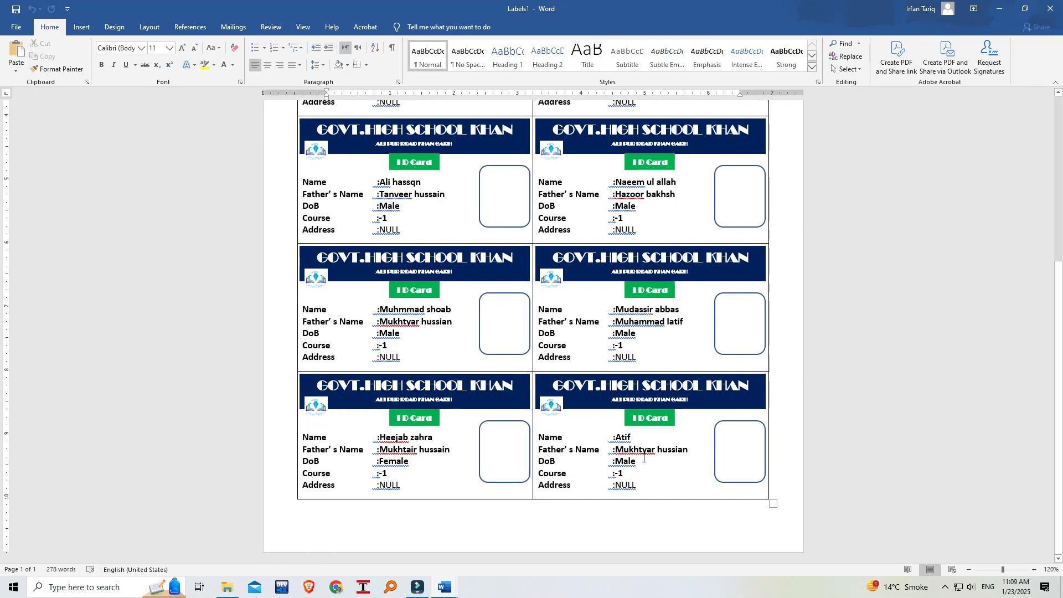
scroll(643, 457, "up", 5)
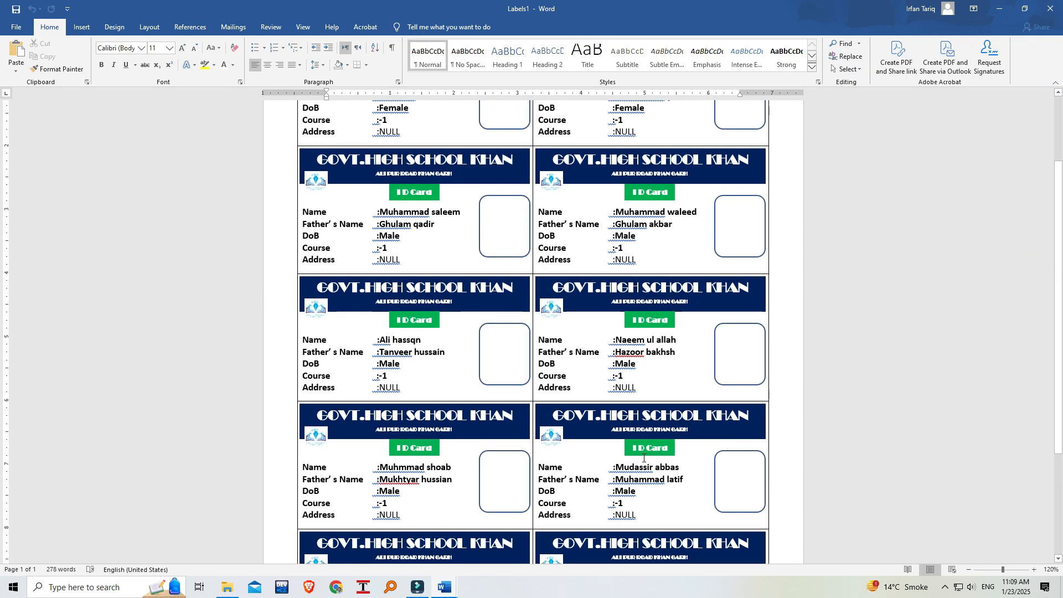
scroll(643, 458, "up", 3)
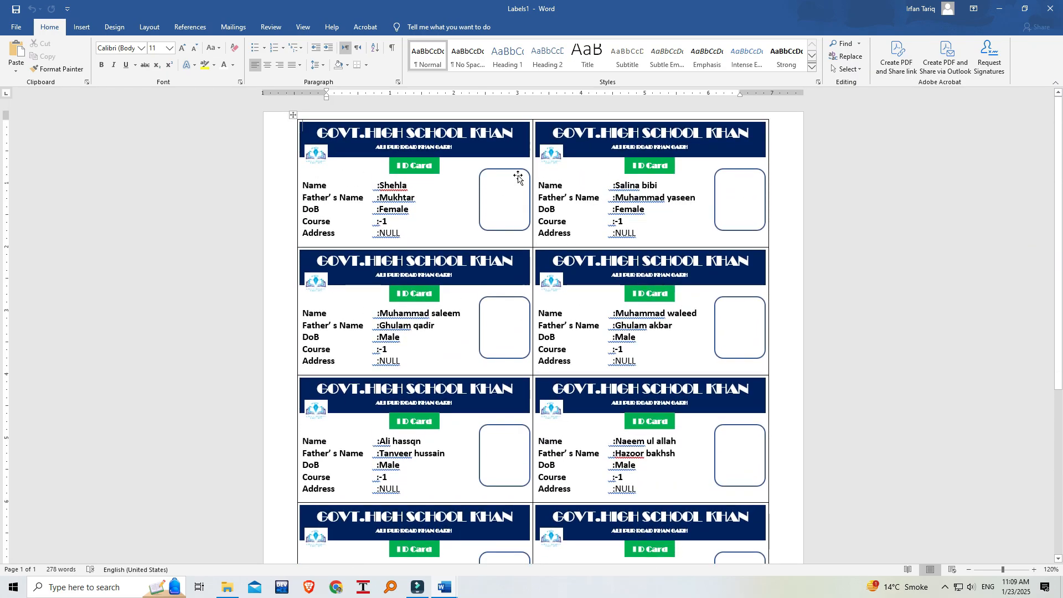
Fill the first card's rounded photo frame with the picture file 7de34517-2eee-4c7a-9e0e-700f8df12ef7.jpeg from the Desktop folder.
left_click(500, 194)
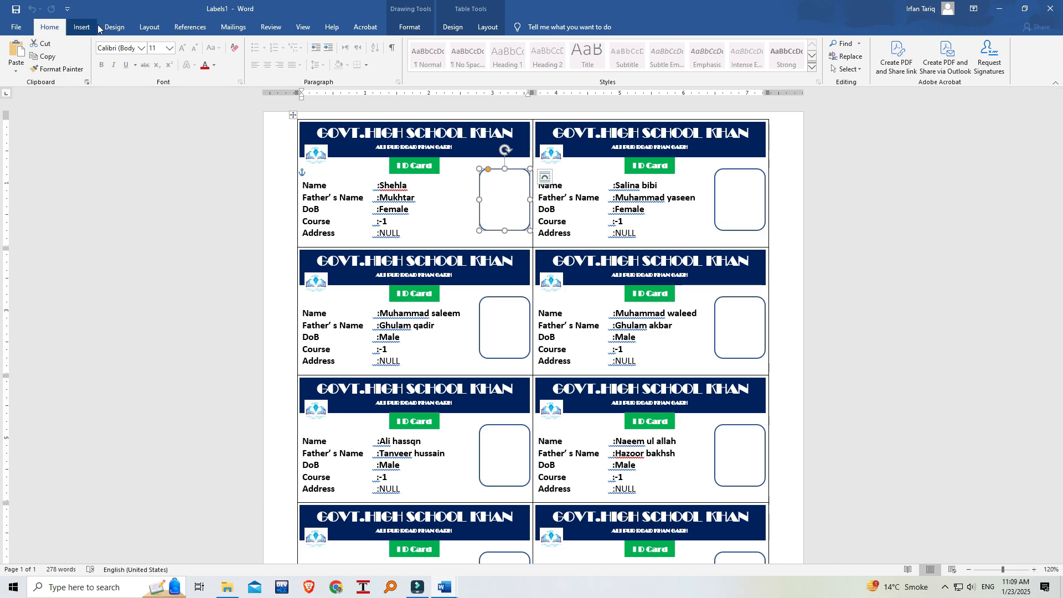
left_click(410, 26)
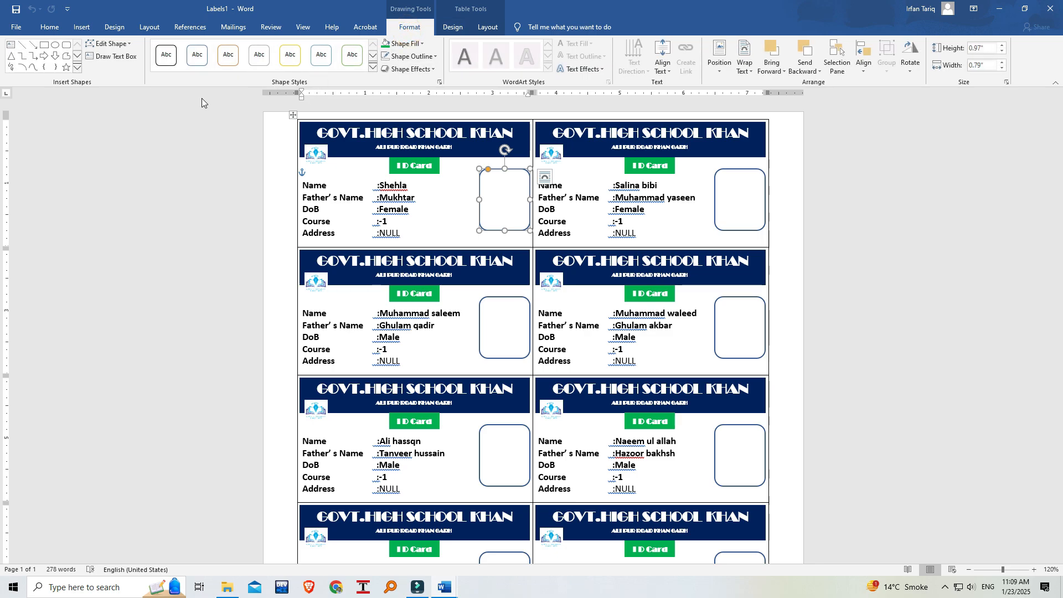
left_click(423, 44)
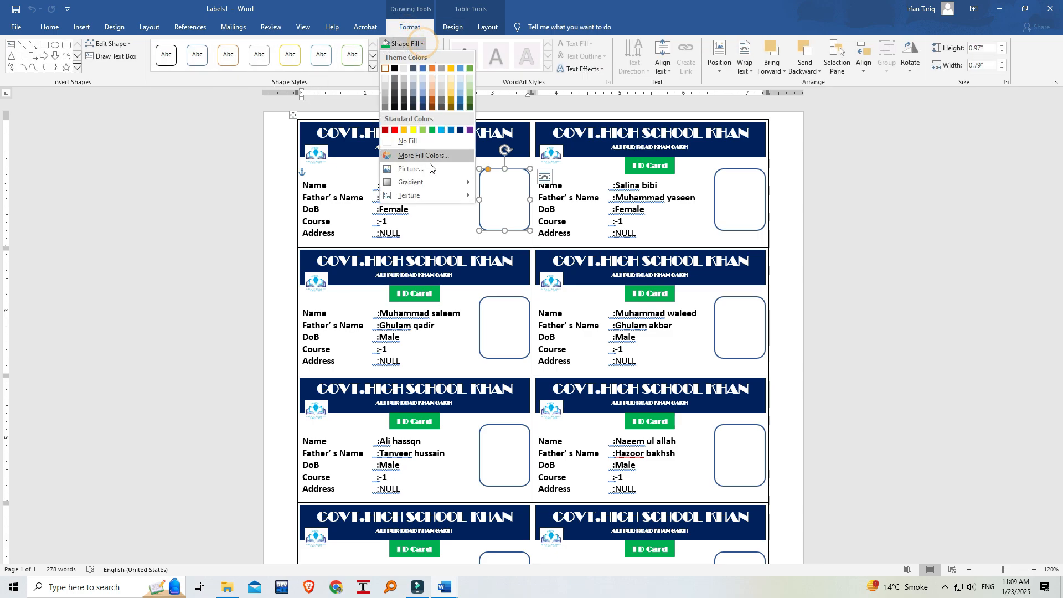
left_click(412, 169)
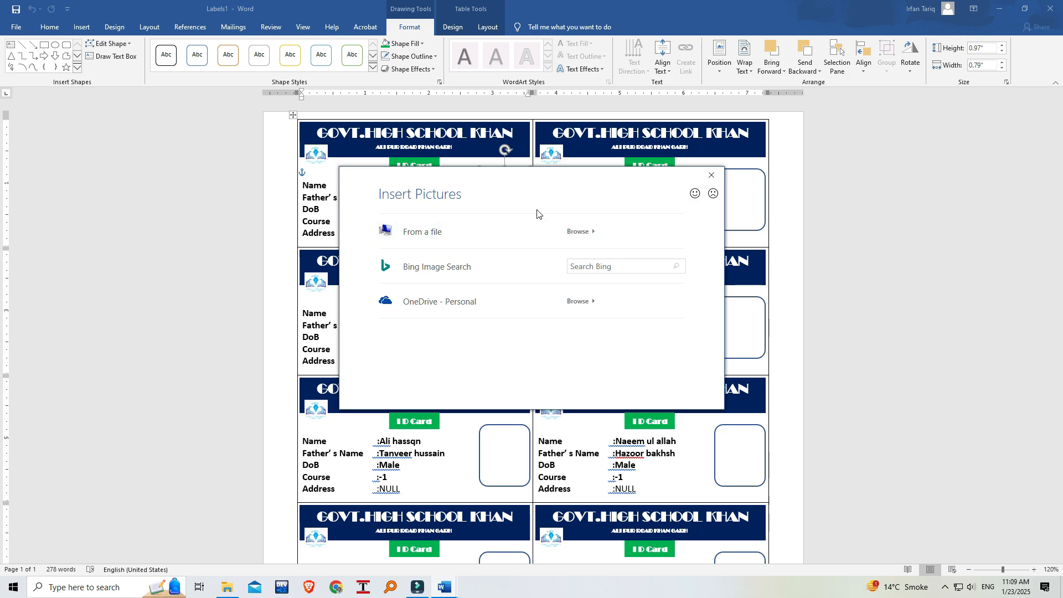
left_click(473, 242)
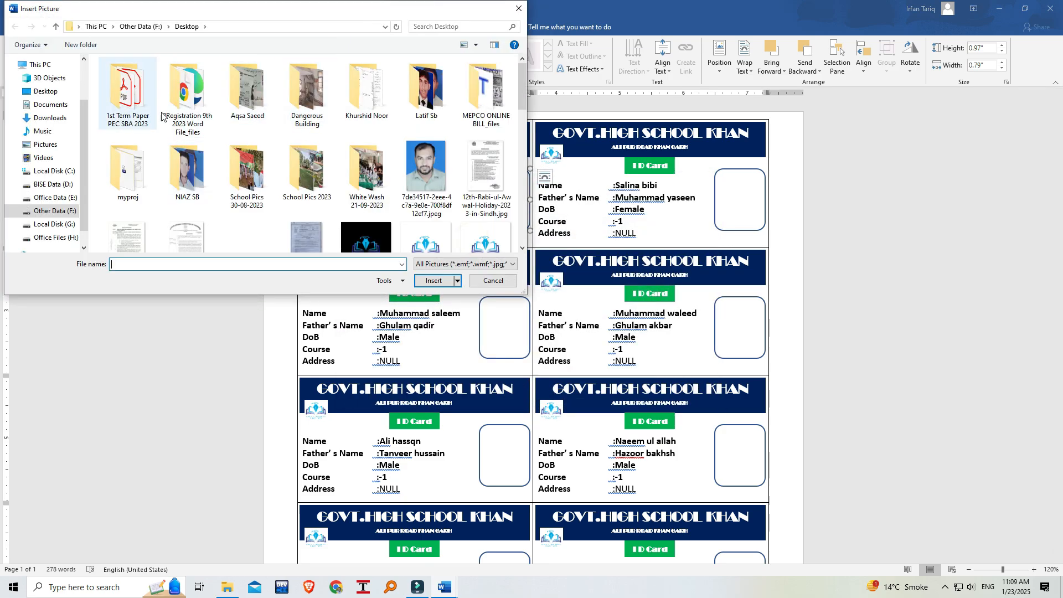
left_click(433, 179)
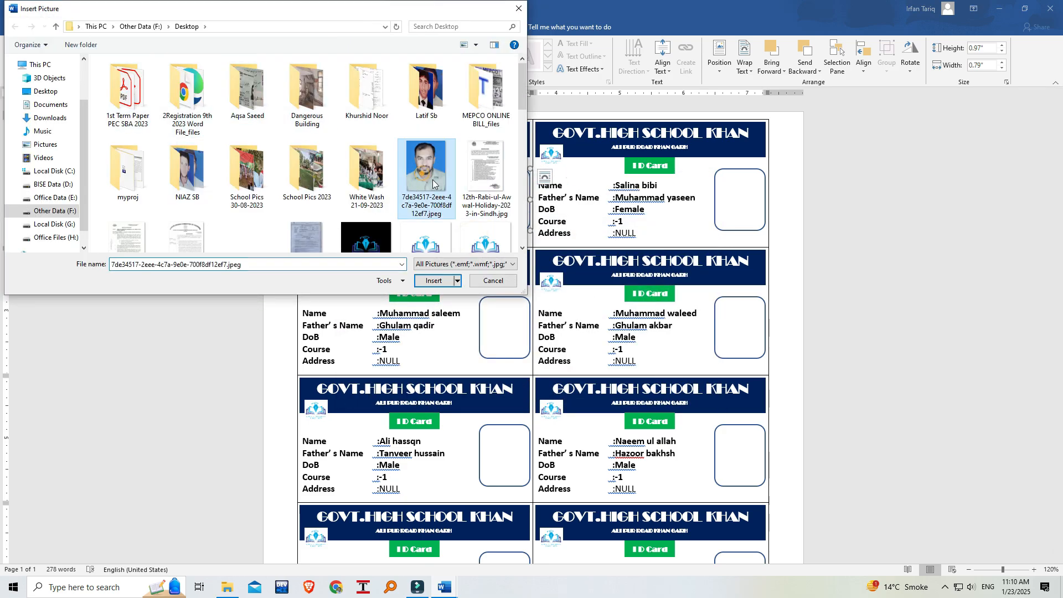
left_click(432, 281)
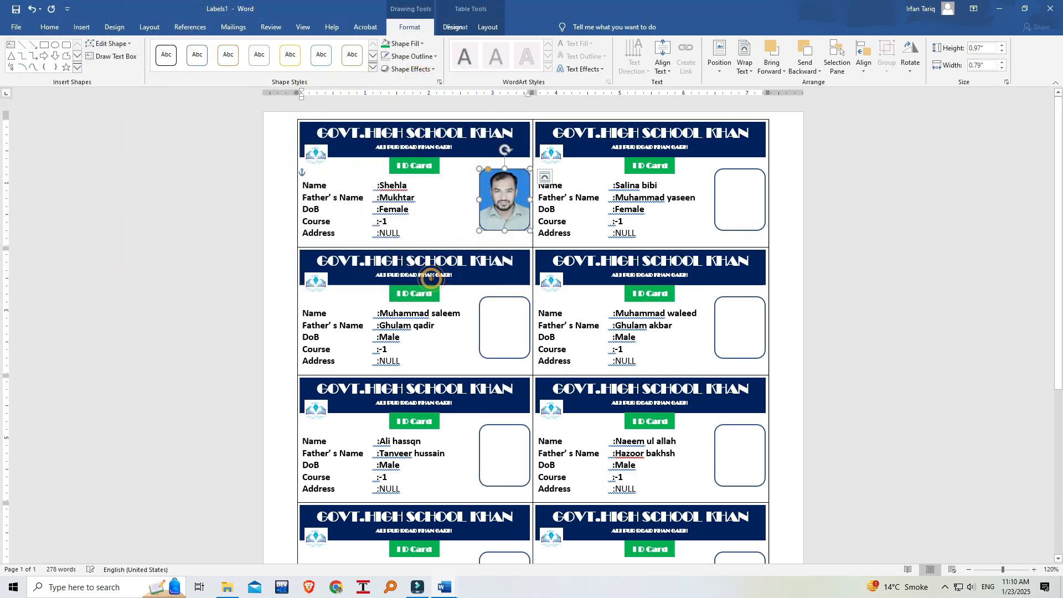
Fill the photo frame of the second card in the first row with 93.jpeg from the Desktop's student photo subfolder.
left_click(738, 208)
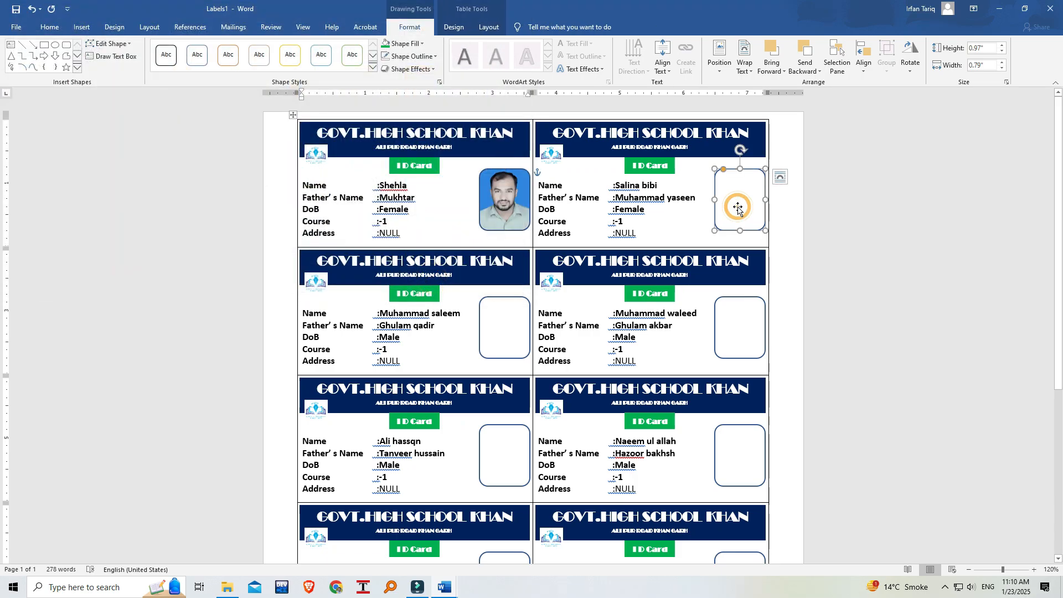
left_click(424, 46)
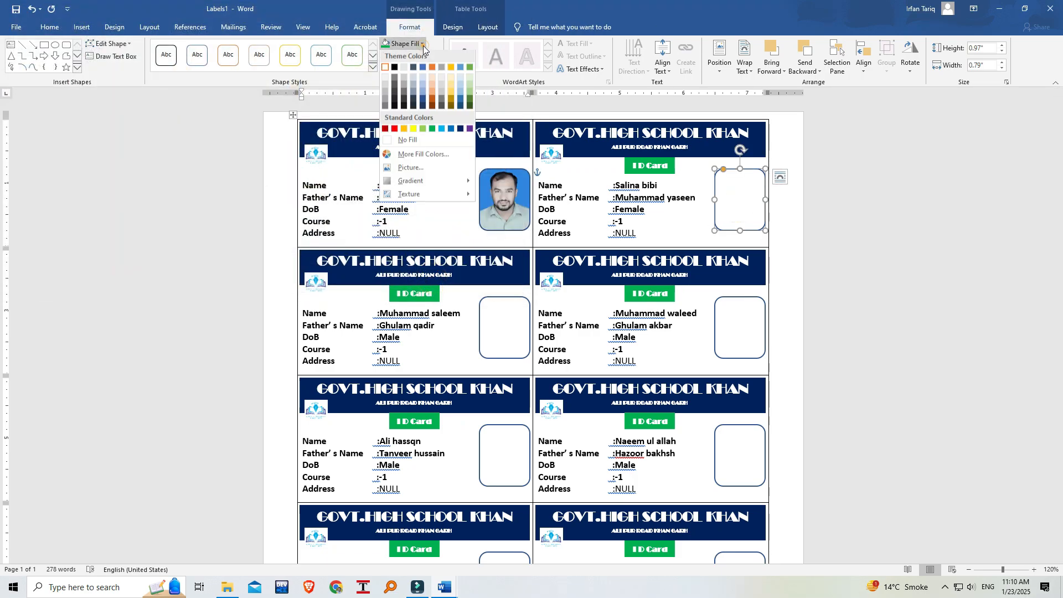
left_click(430, 169)
left_click(459, 231)
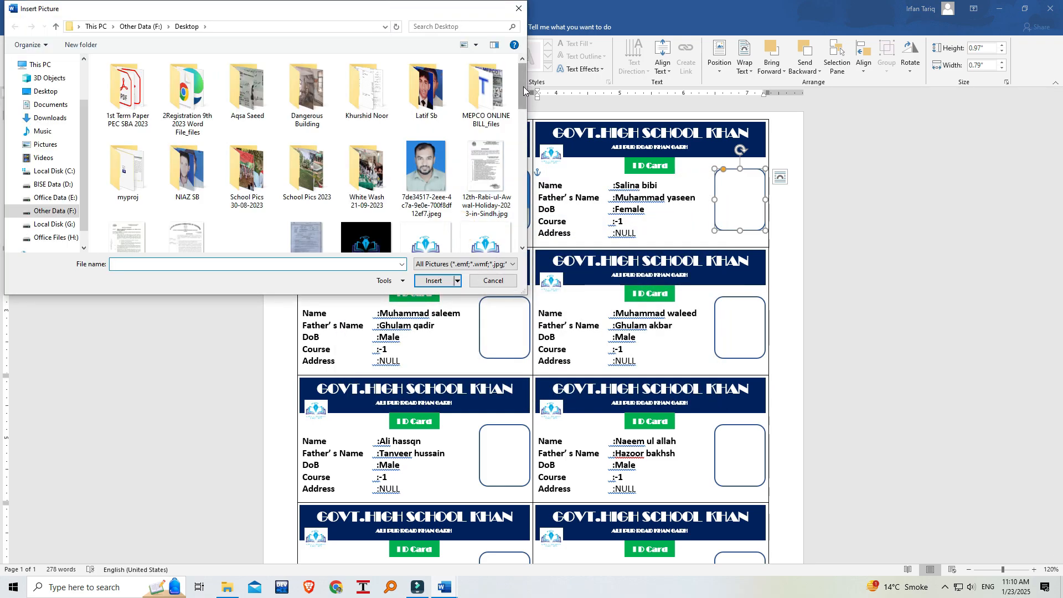
double_click(433, 91)
left_click(121, 91)
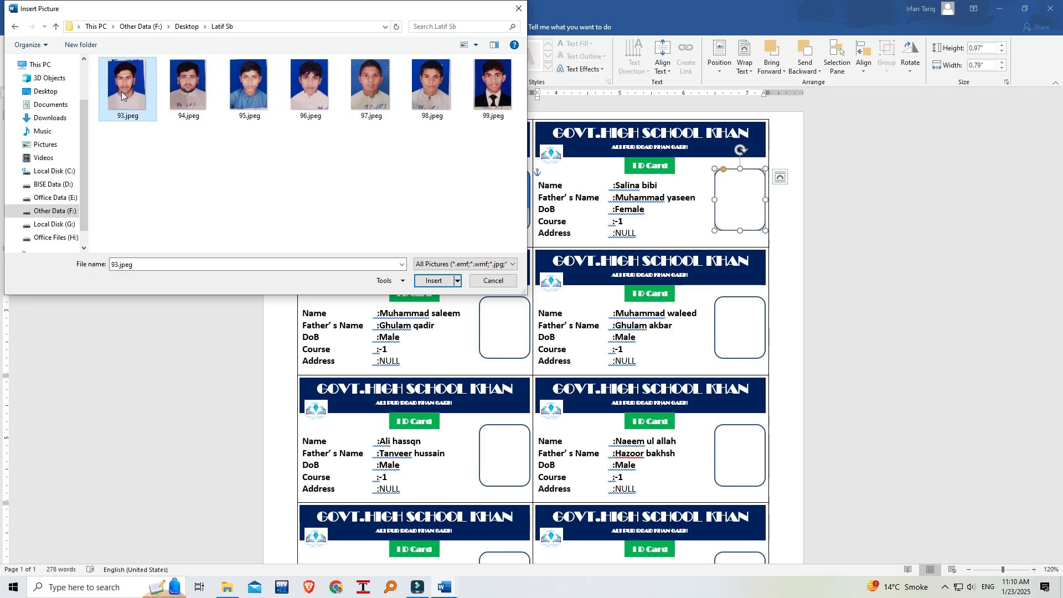
left_click(435, 281)
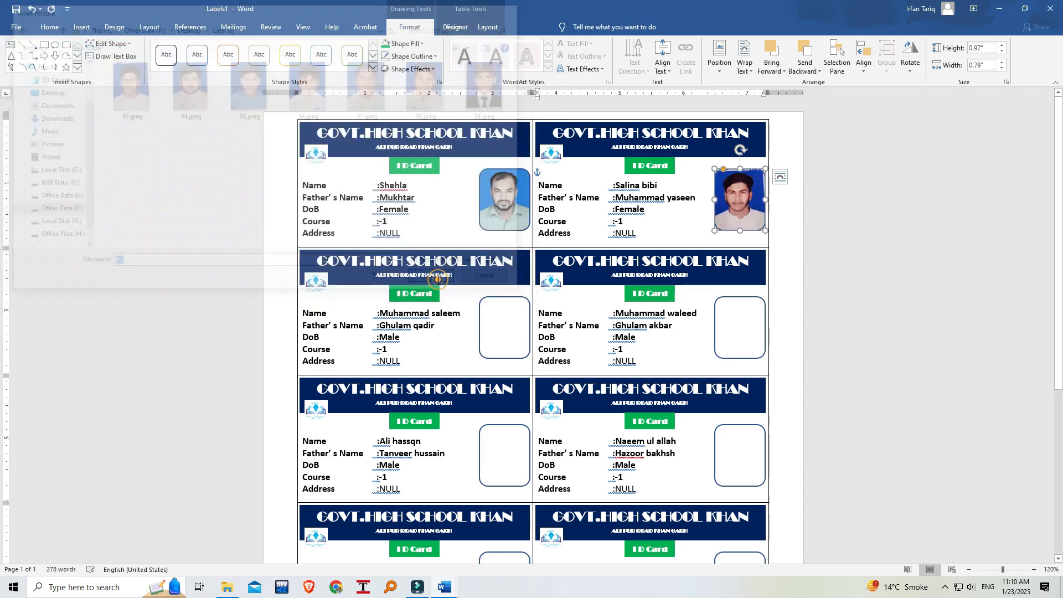
Fill the photo frame of the first card in the second row with the picture 94.jpeg.
left_click(499, 320)
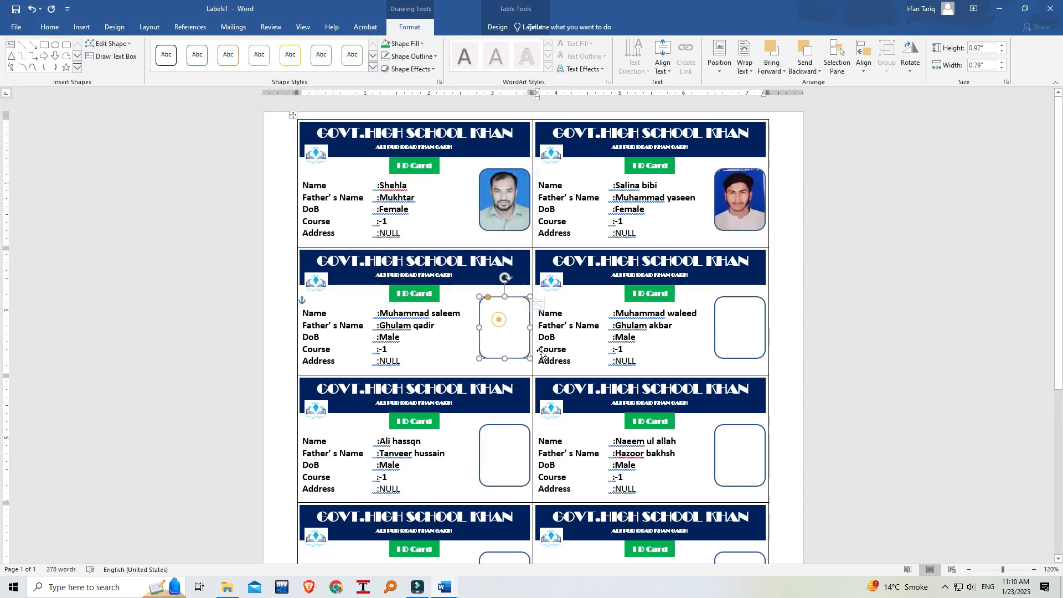
left_click(436, 56)
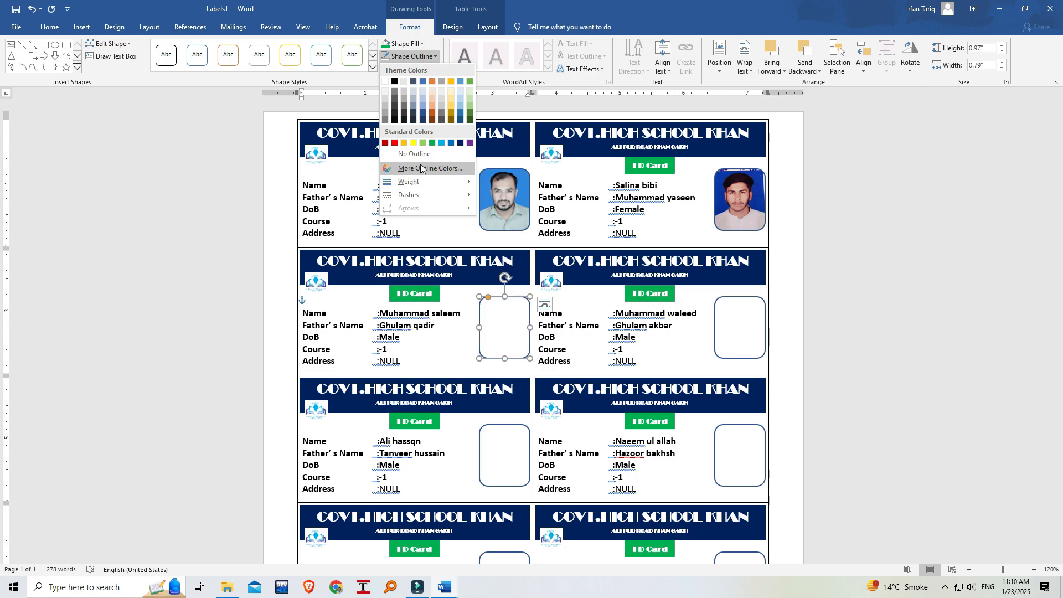
left_click(423, 44)
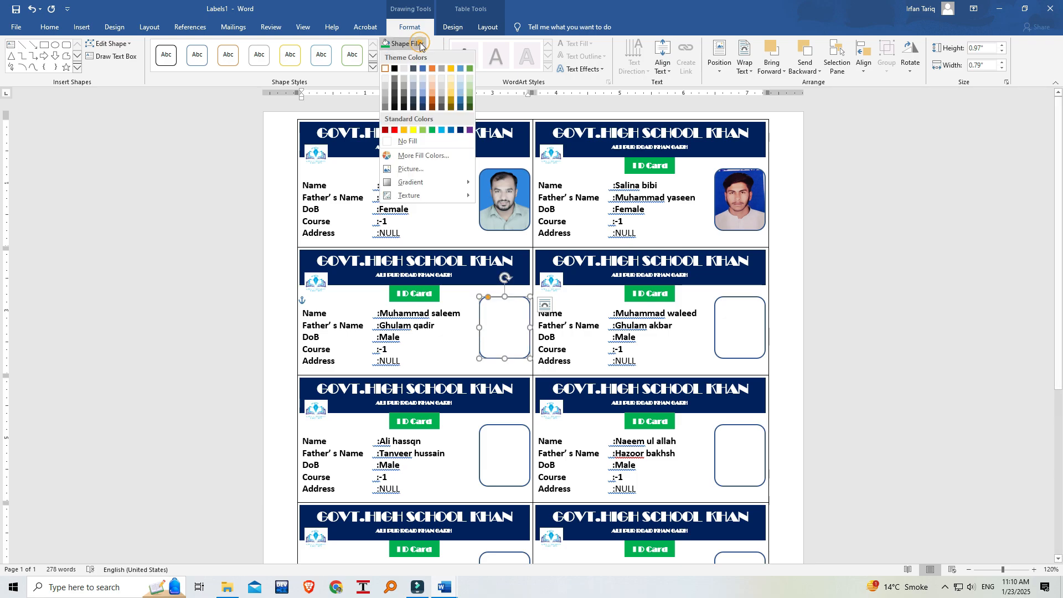
left_click(419, 169)
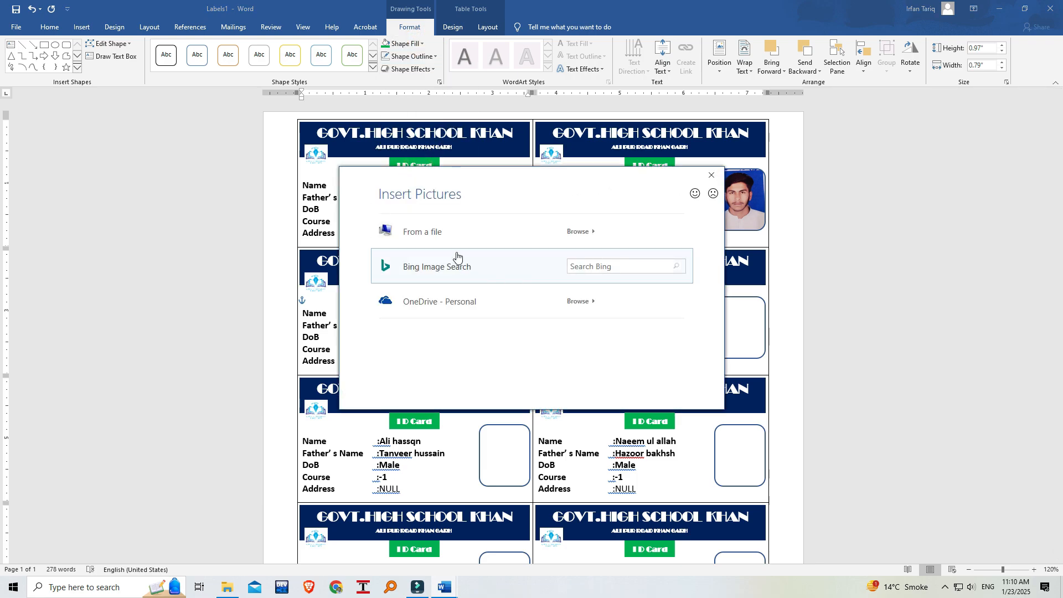
left_click(457, 232)
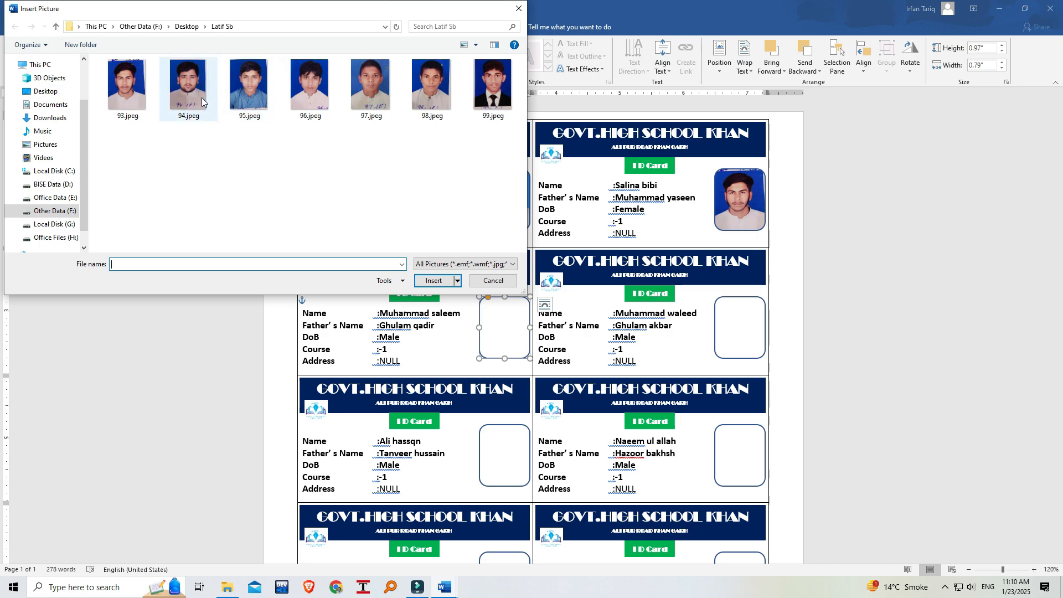
left_click(198, 101)
left_click(433, 283)
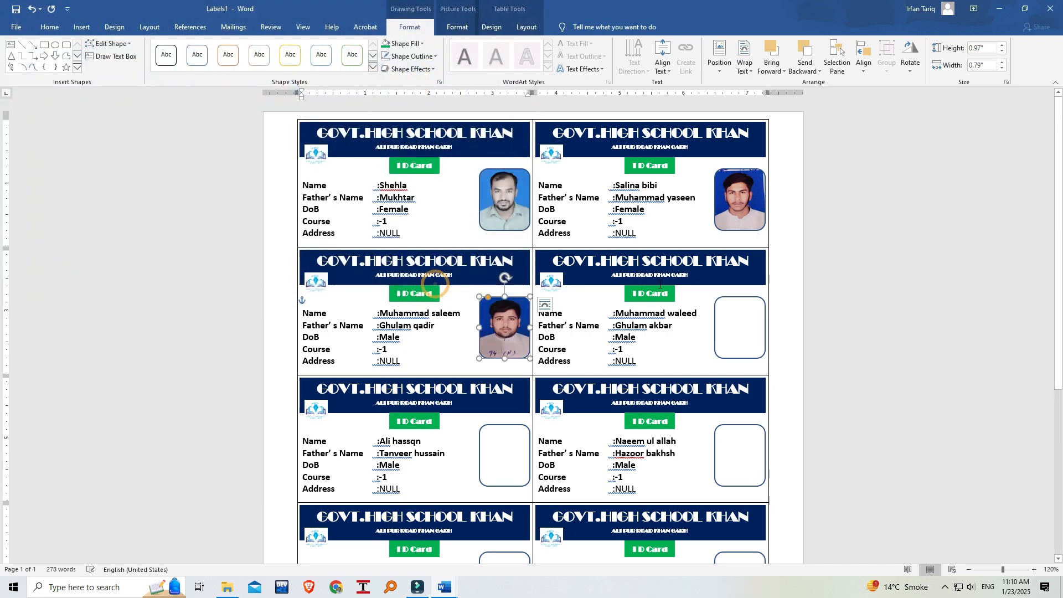
Fill the photo frame of the second card in the second row with the picture 95.jpeg.
left_click(750, 332)
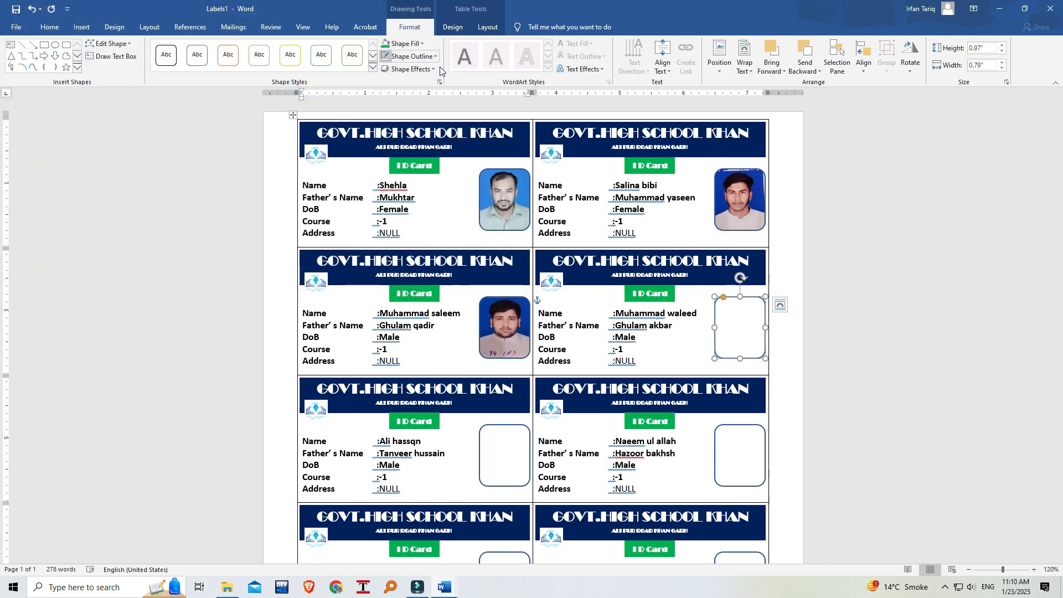
left_click(423, 45)
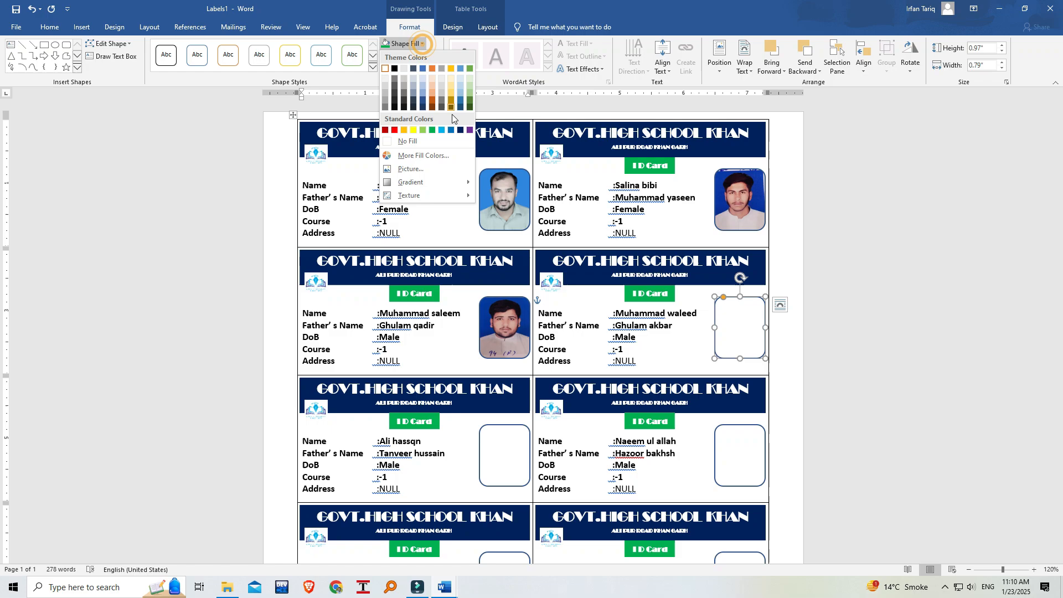
left_click(429, 173)
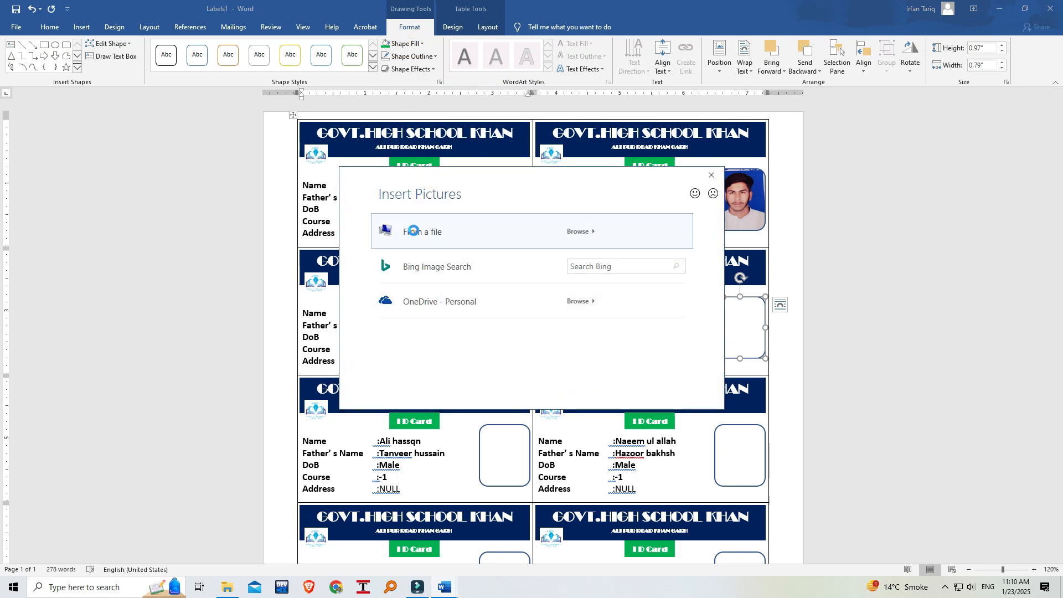
left_click(402, 227)
left_click(261, 85)
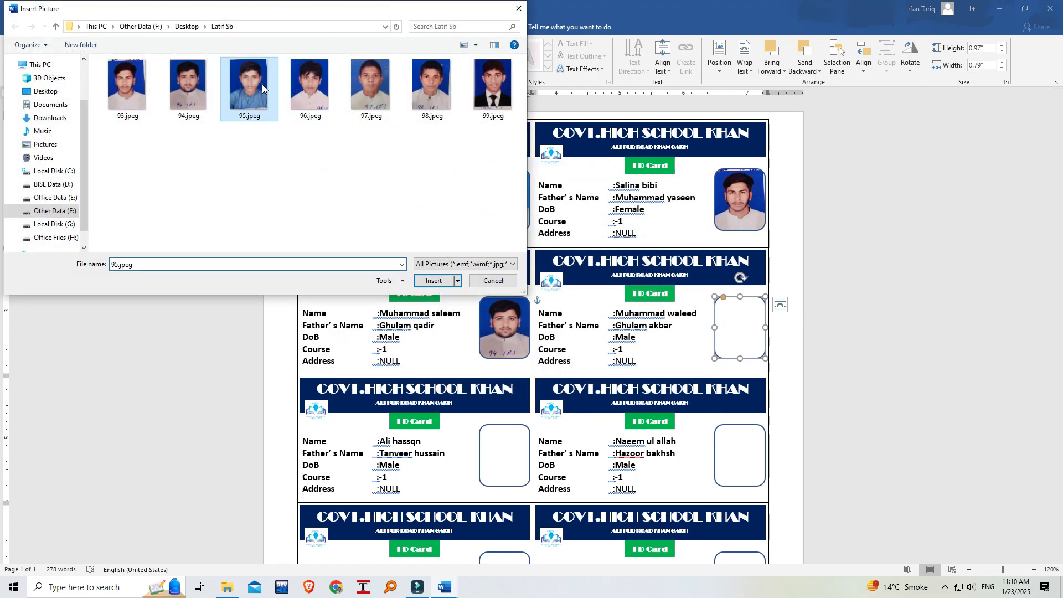
left_click(433, 281)
Fill the photo frame of the first card in the third row with the picture 96.jpeg.
scroll(499, 322, "down", 3)
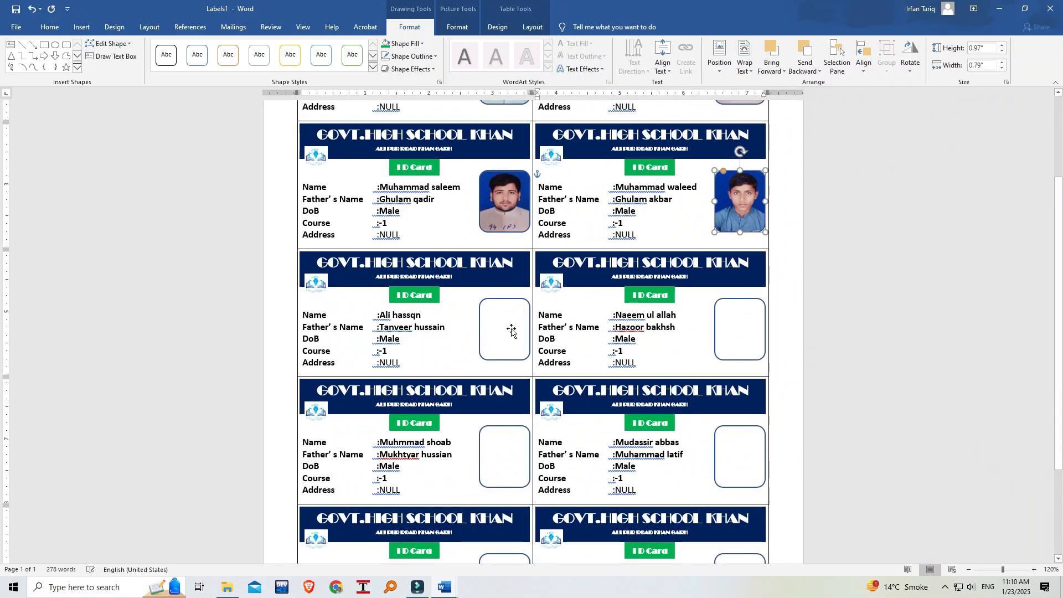
left_click(508, 330)
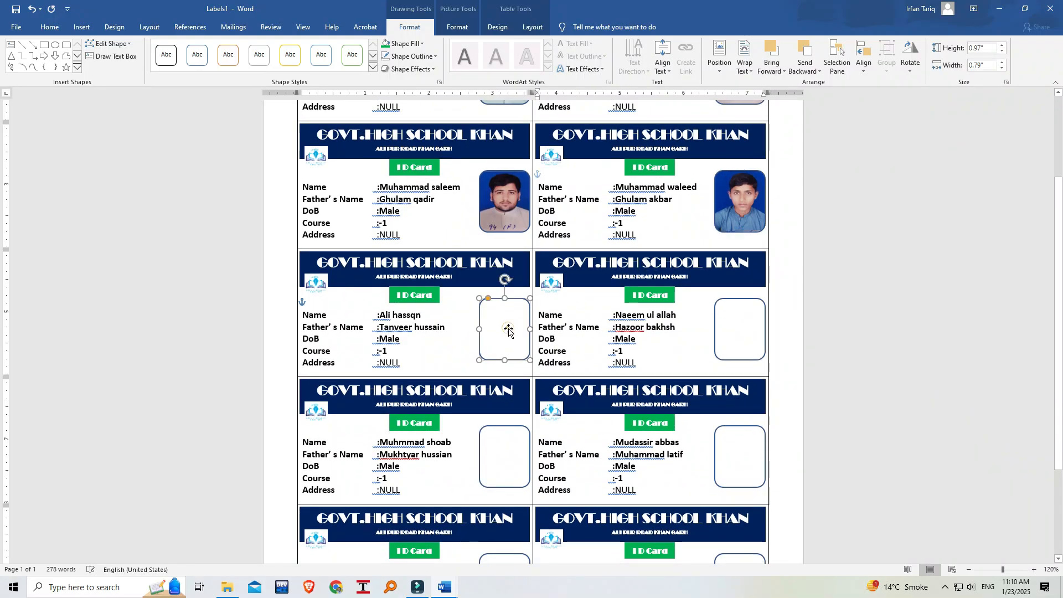
left_click(422, 43)
left_click(417, 169)
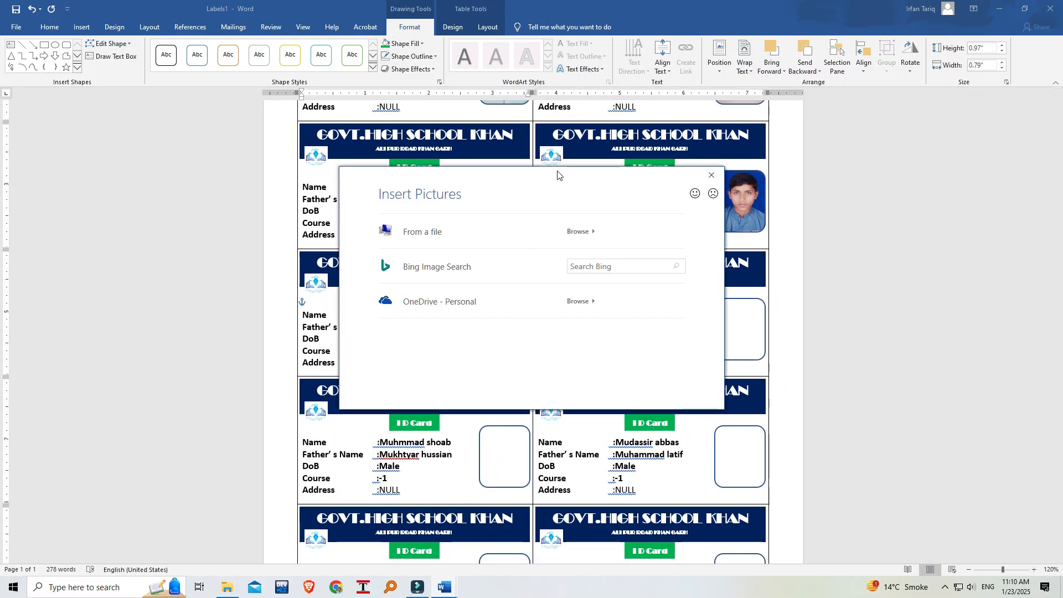
left_click(448, 233)
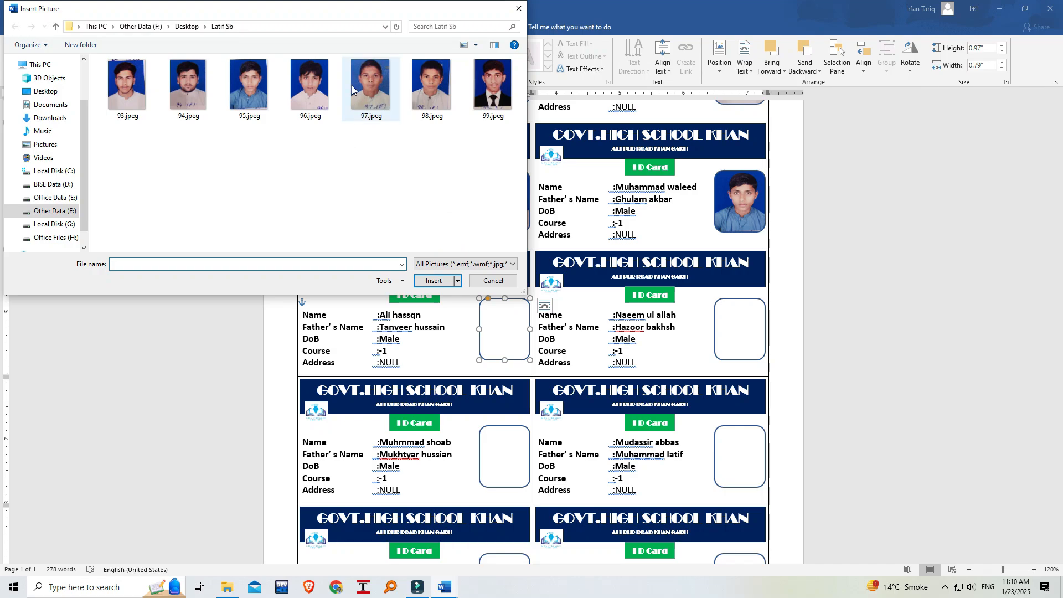
left_click(319, 87)
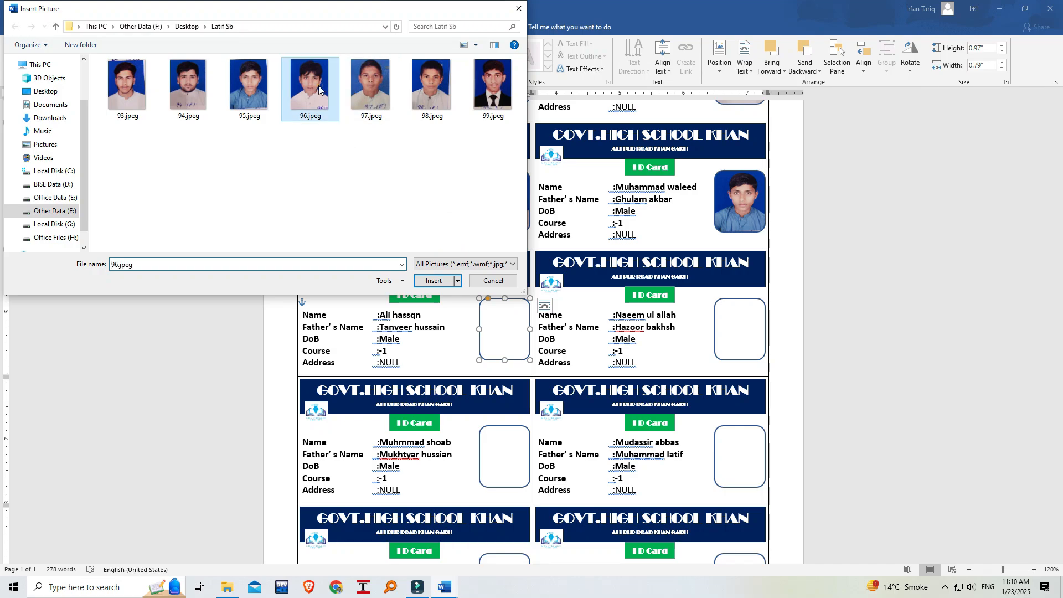
left_click(434, 281)
Fill the photo frame of the second card in the third row with the picture 97.jpeg.
left_click(734, 343)
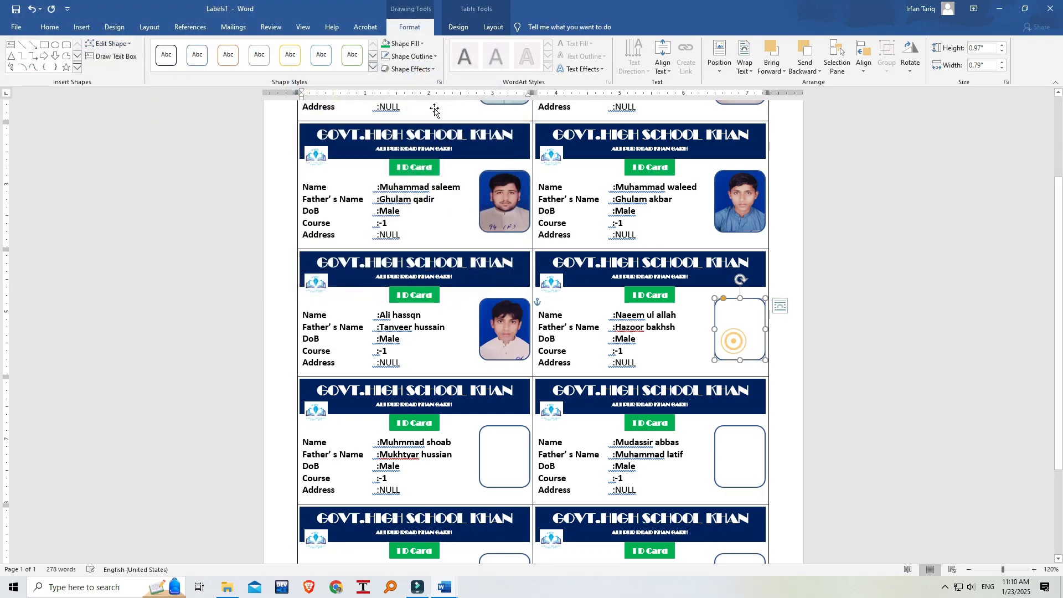
left_click(422, 44)
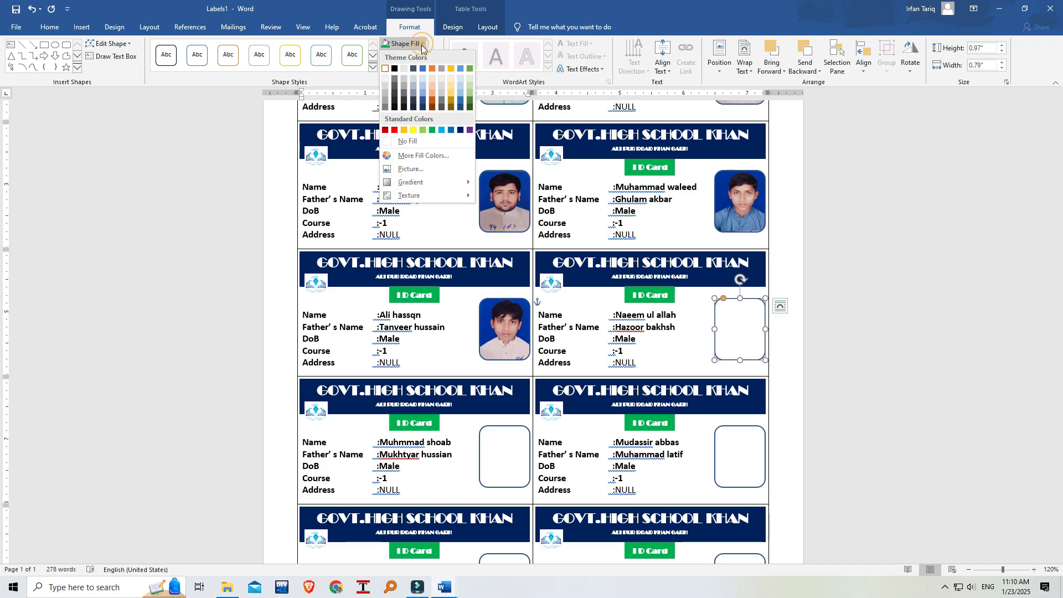
left_click(417, 171)
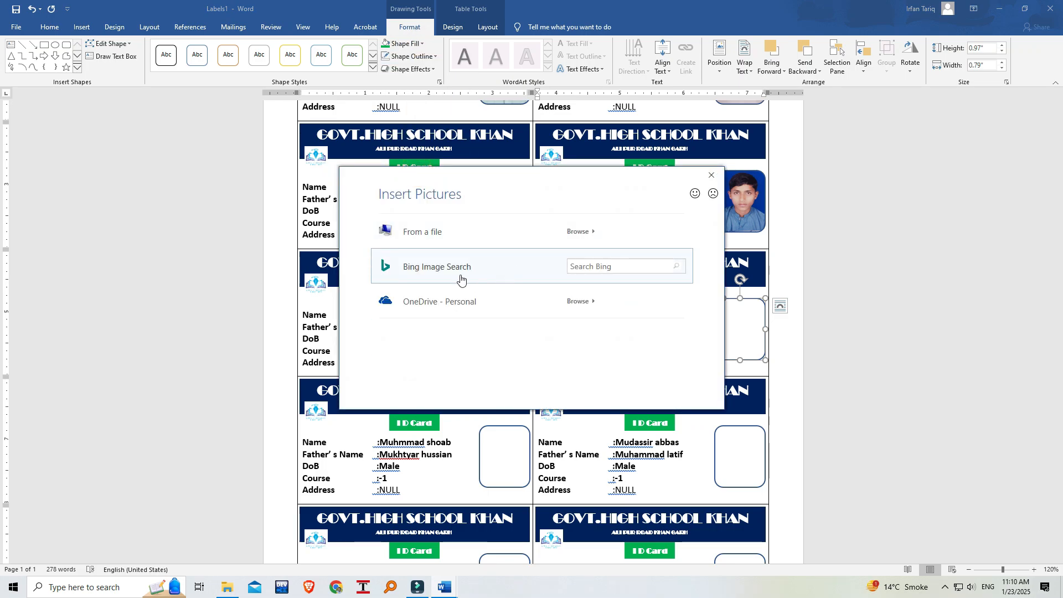
left_click(576, 230)
left_click(388, 90)
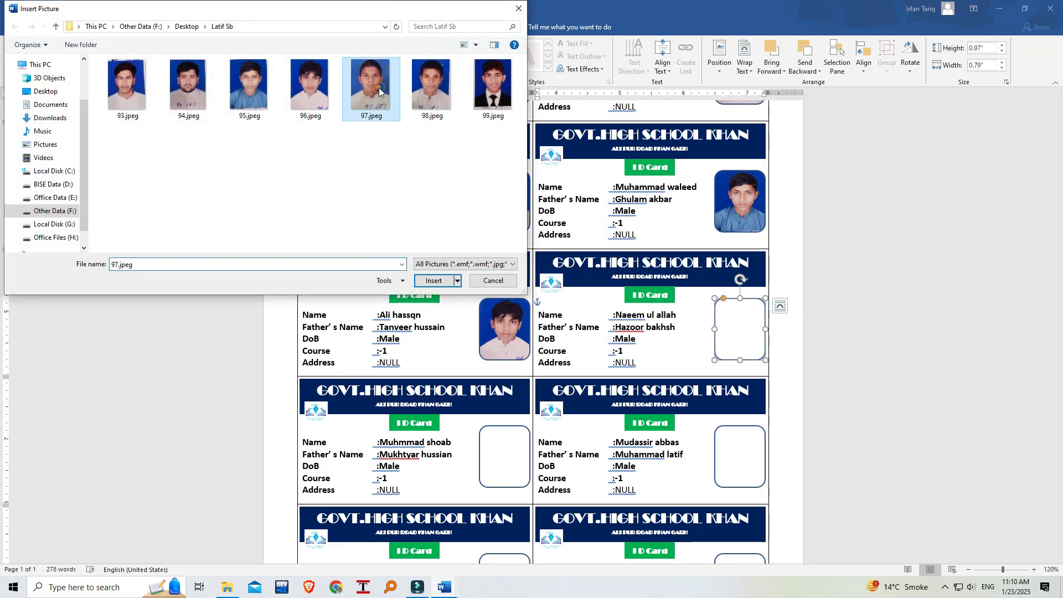
left_click(433, 280)
Fill the photo frame of the first card in the fourth row with the picture 98.jpeg.
scroll(489, 335, "down", 3)
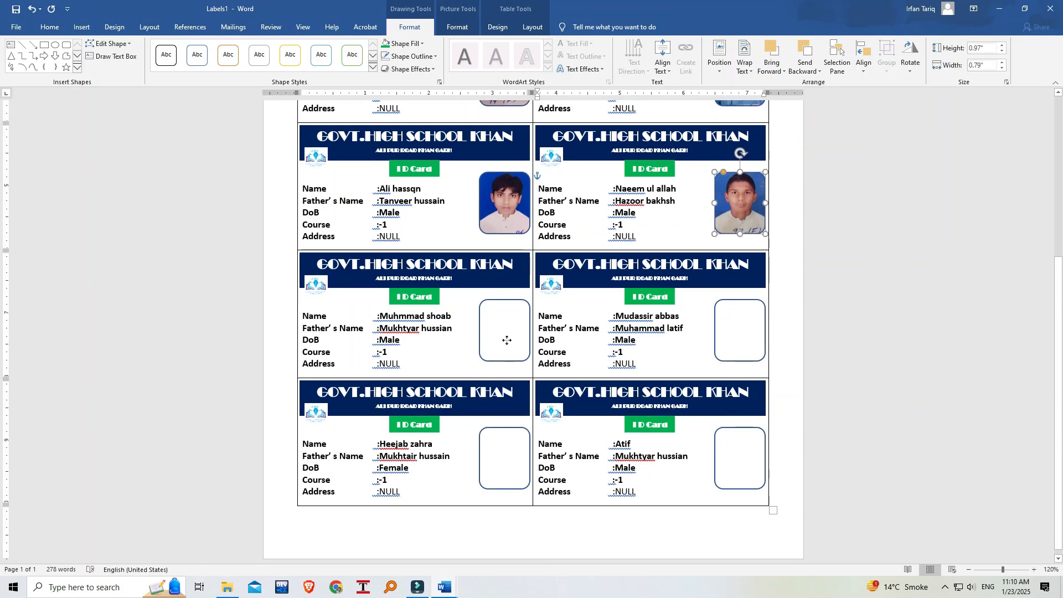
left_click(503, 337)
left_click(420, 45)
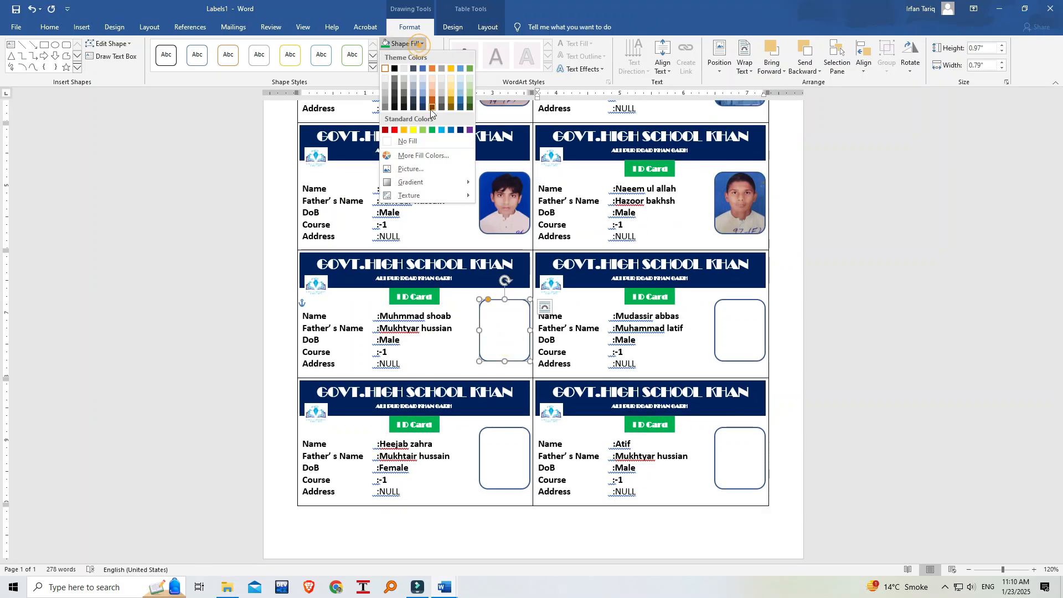
left_click(414, 169)
left_click(417, 228)
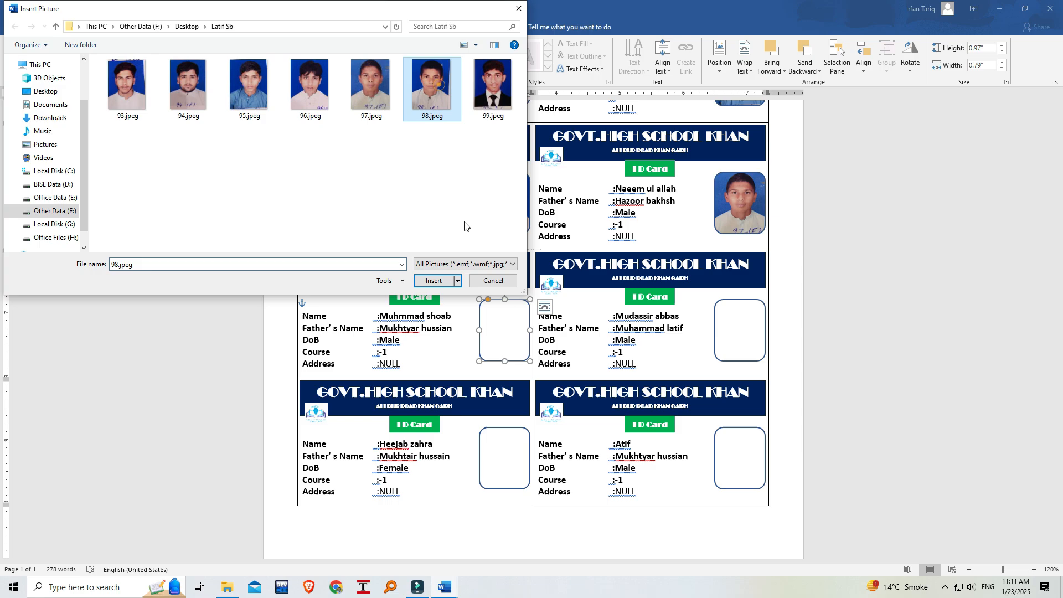
left_click(433, 281)
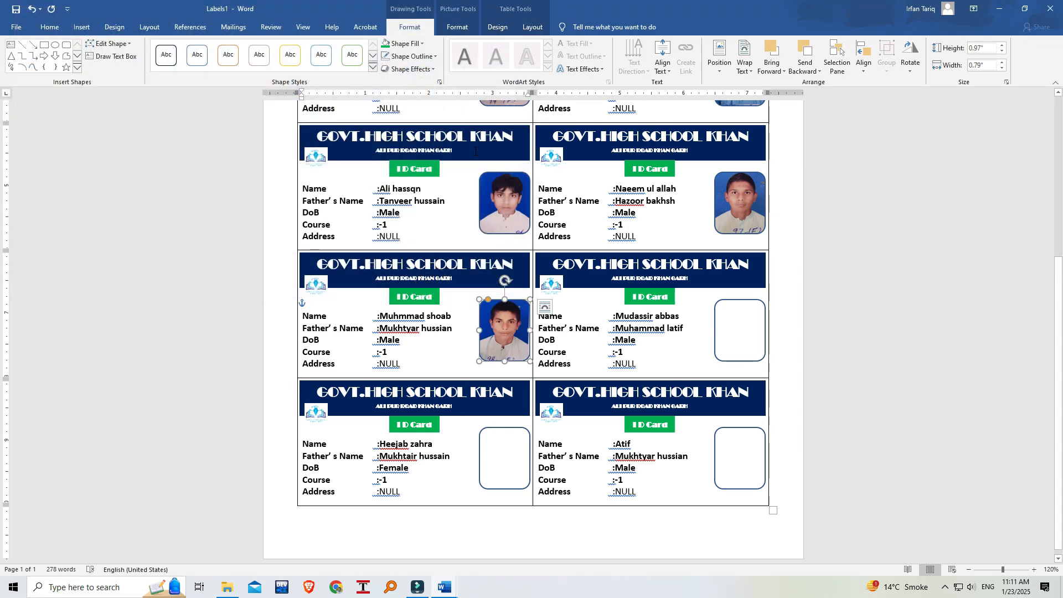
Save the merged cards as a Word document named ID CARD DATA in This PC's Desktop folder.
left_click(16, 27)
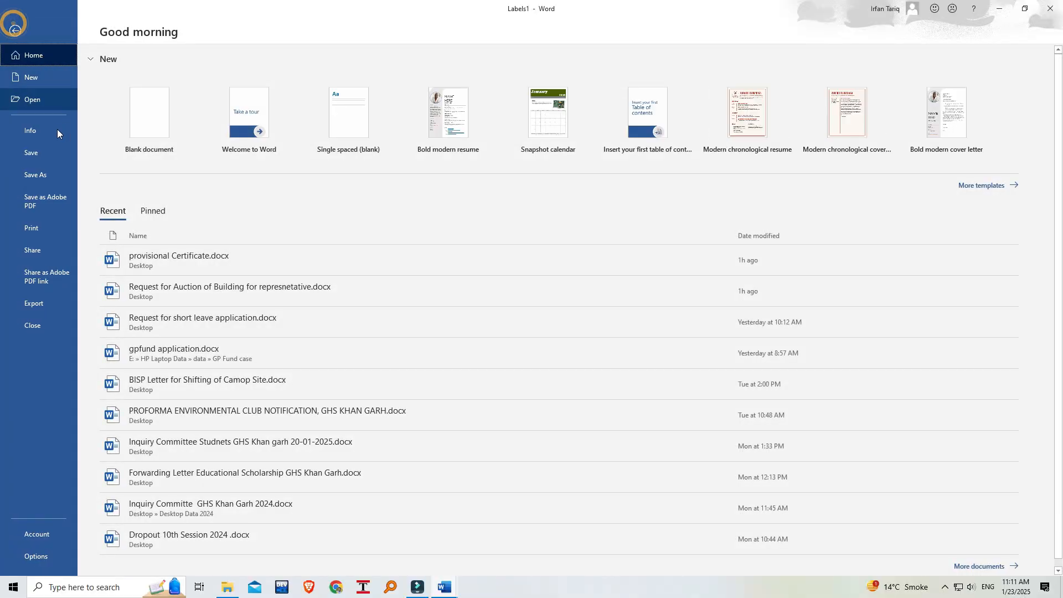
left_click(52, 175)
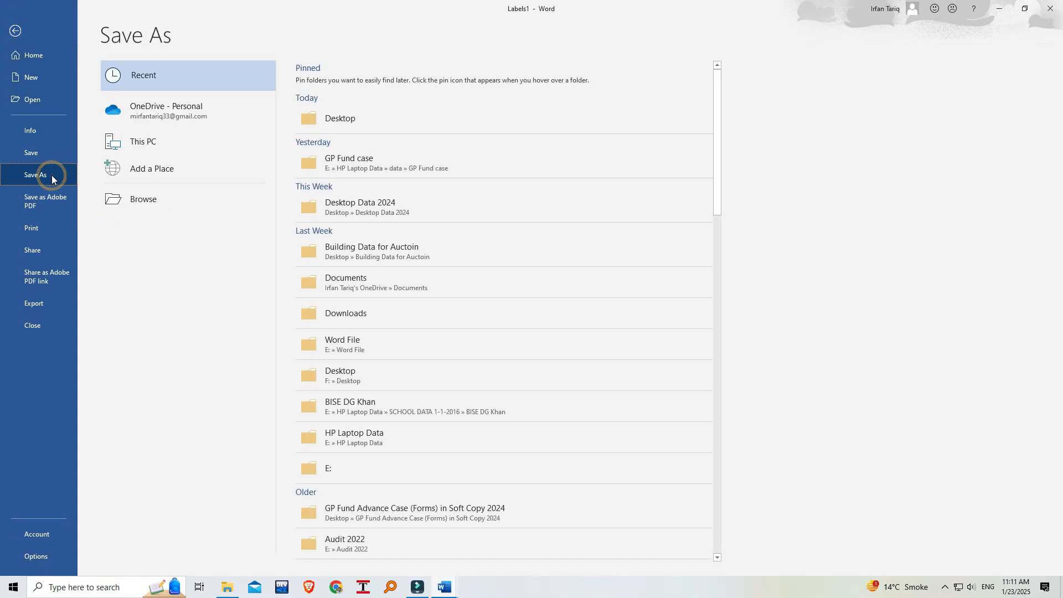
left_click(160, 145)
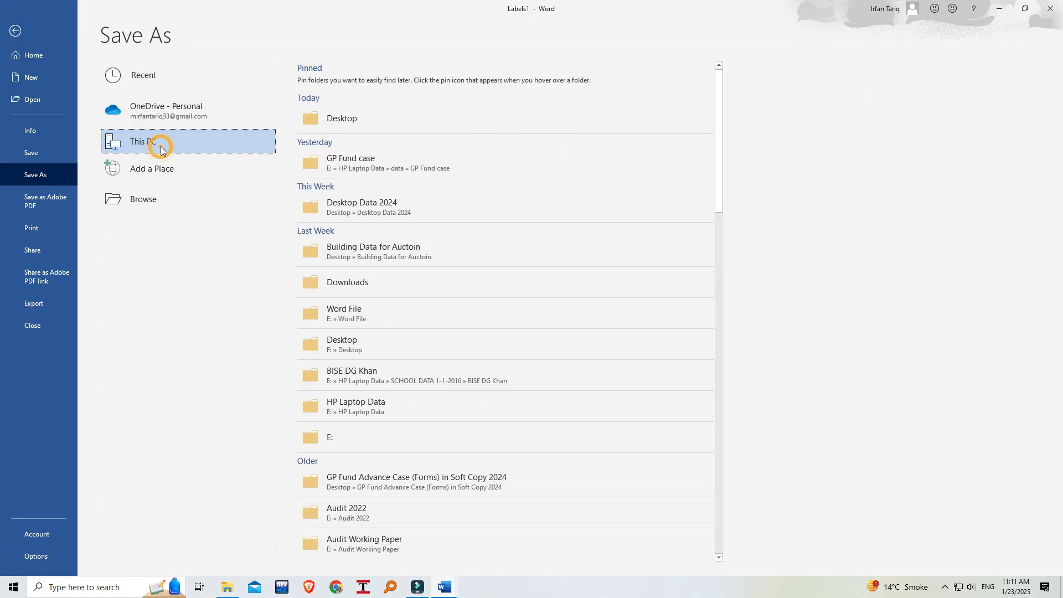
left_click(353, 128)
left_click(48, 92)
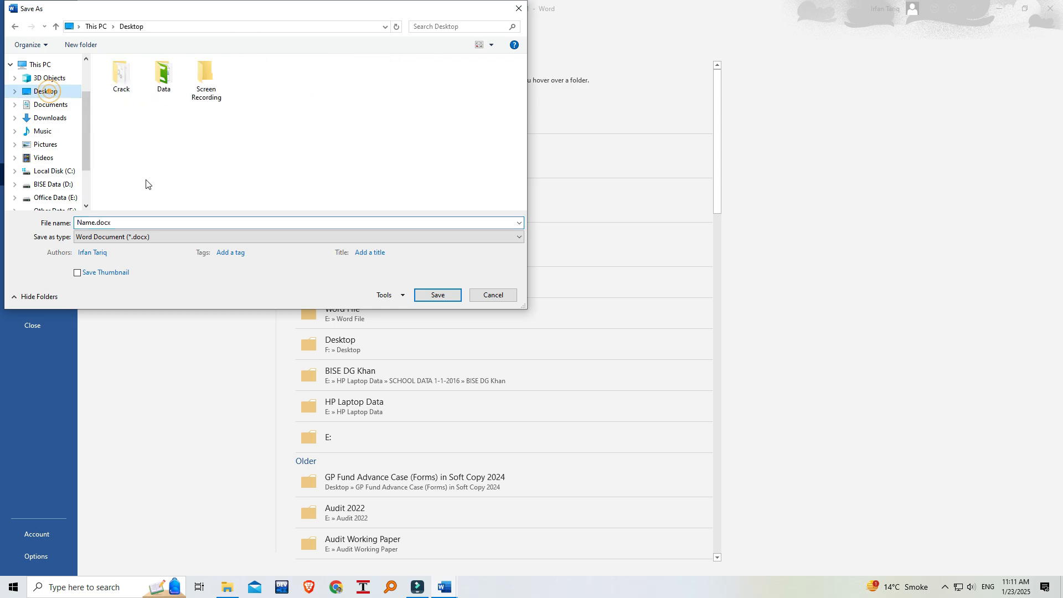
double_click(115, 221)
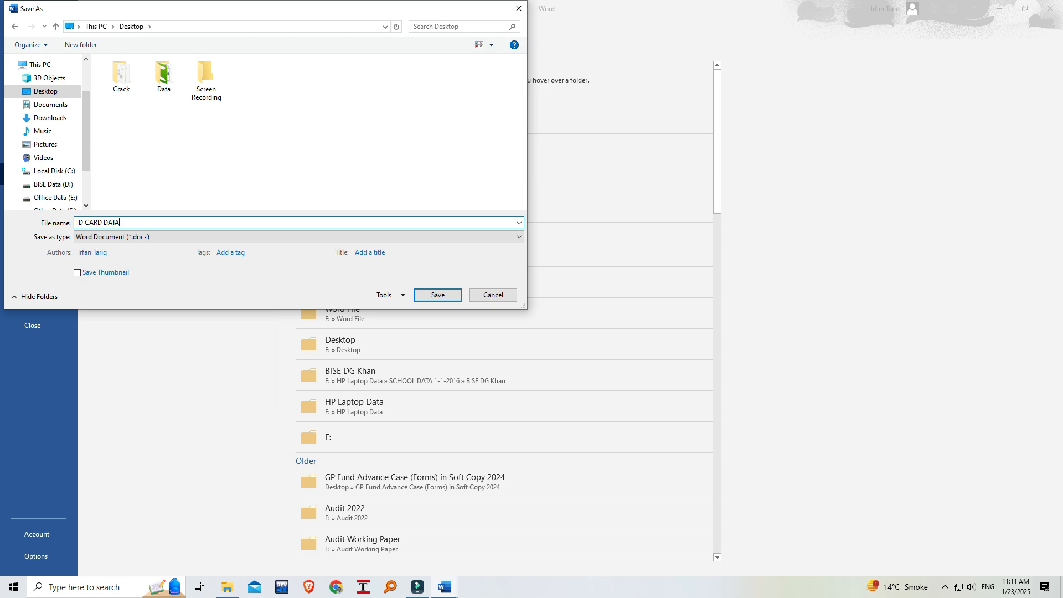
key("Return")
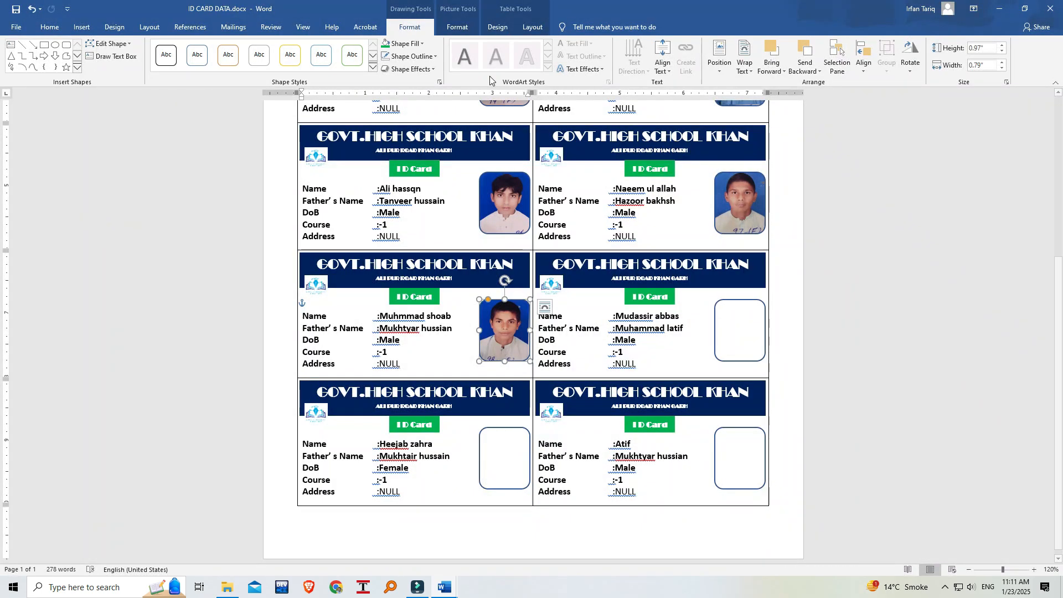
Close the saved card document and reopen ID CARD DATA.docx from the desktop.
left_click(1050, 9)
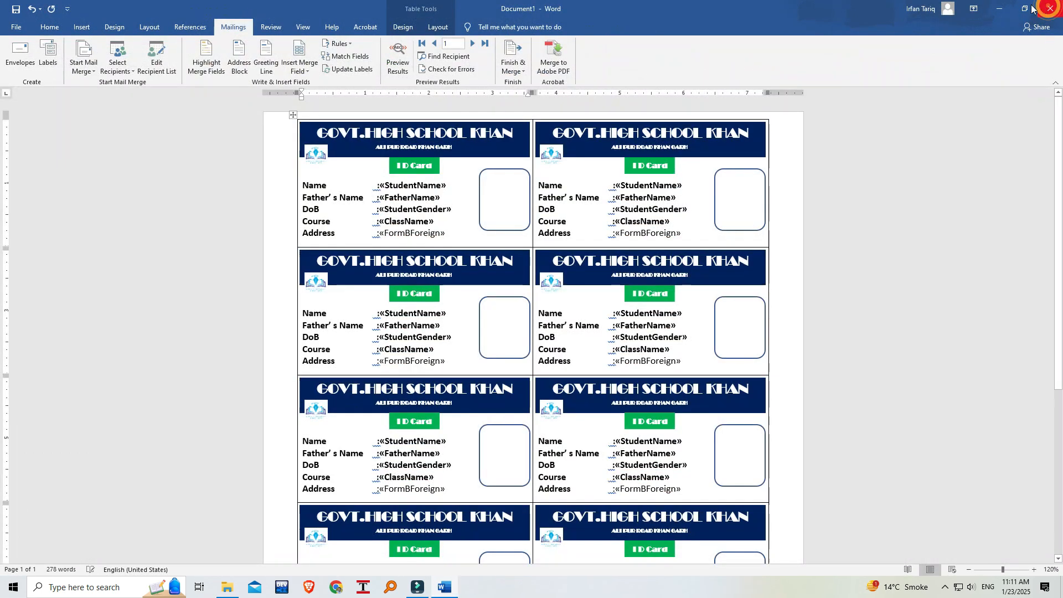
left_click(1000, 9)
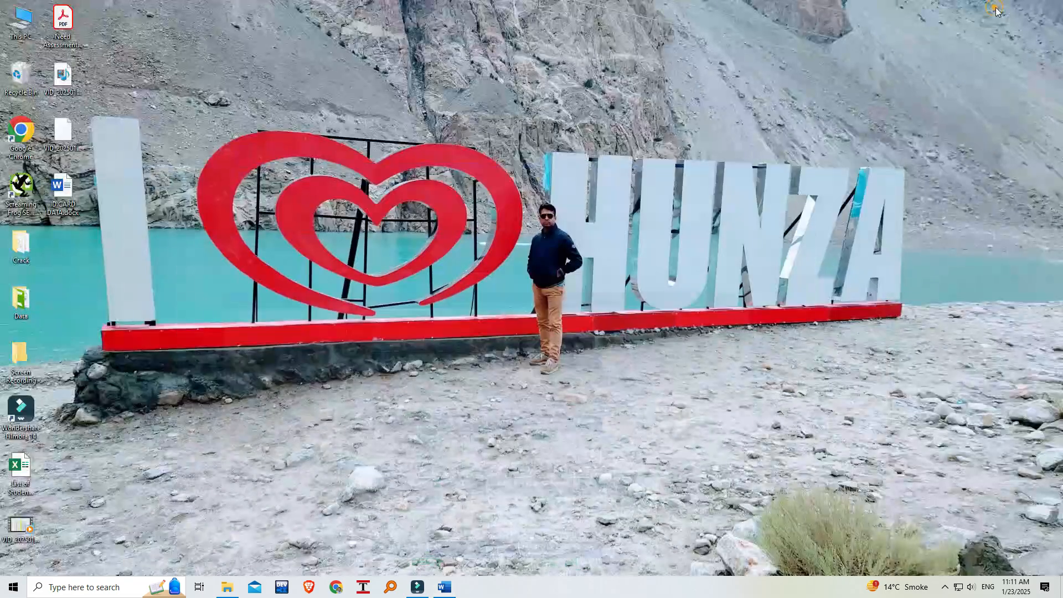
double_click(61, 193)
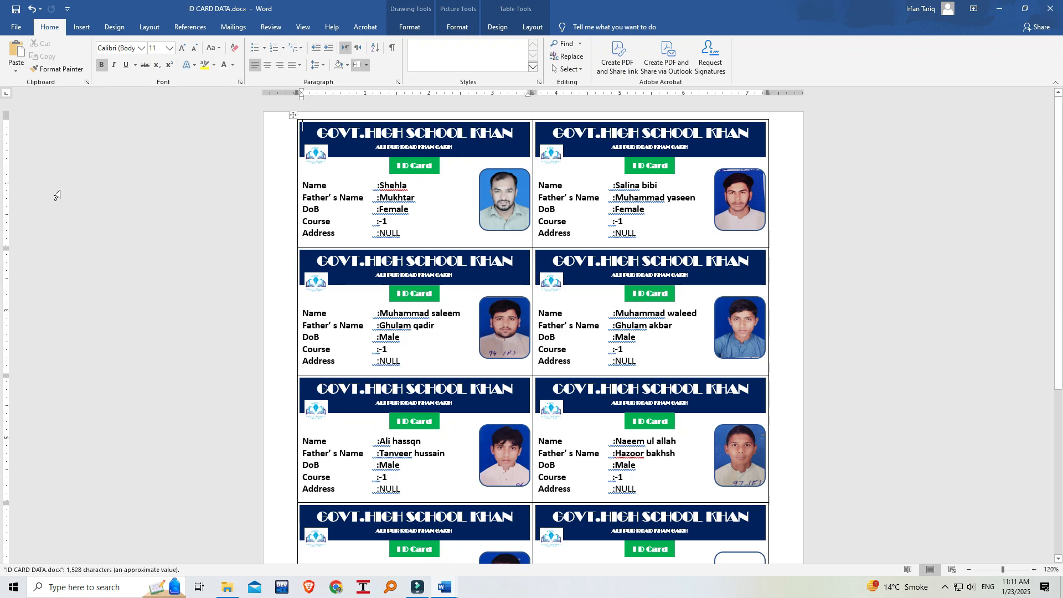
Check the save location of ID CARD DATA.docx without saving again, and minimize the open documents to return to the desktop.
key("F12")
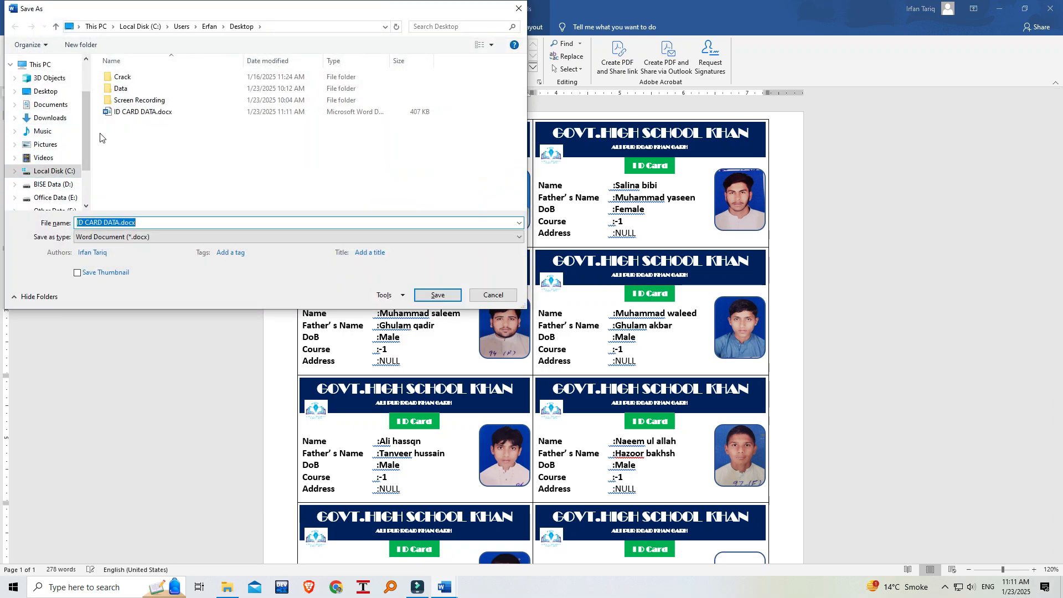
left_click(502, 299)
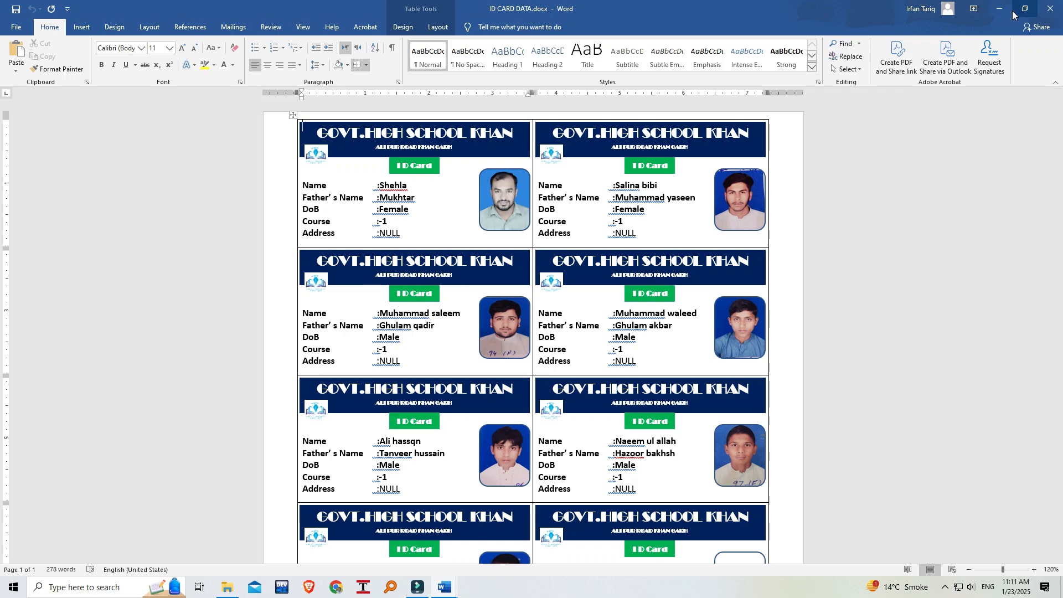
left_click(1011, 11)
left_click(1000, 9)
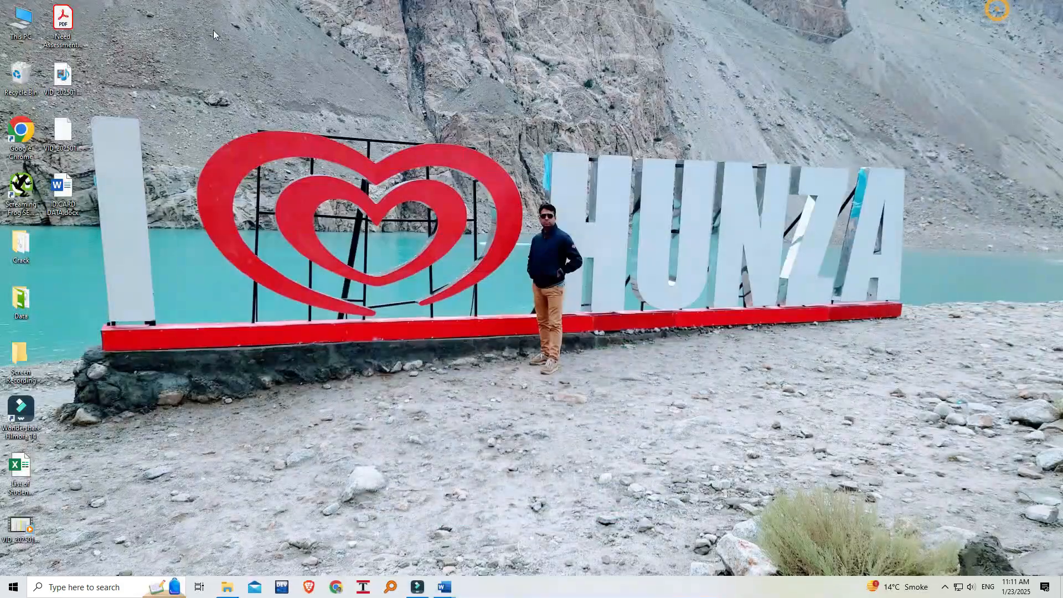